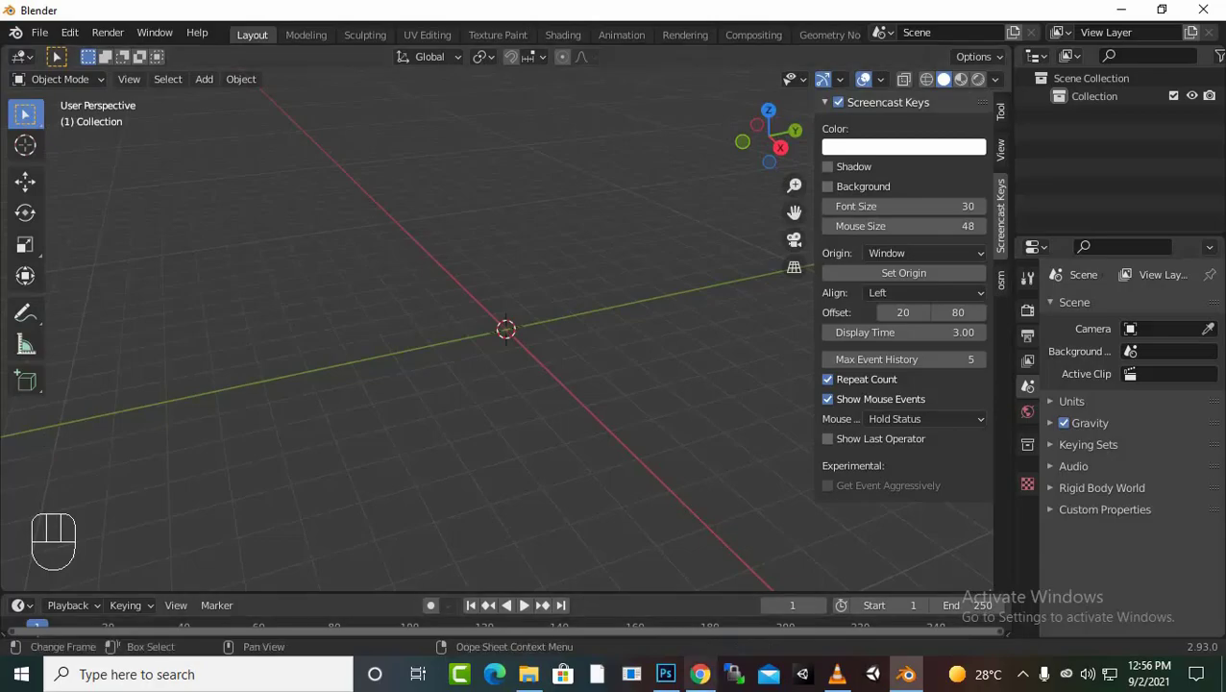
Step: Bring the plastic water bottle image into the scene as a reference and clear its rotation and location
left_click(700, 673)
left_click_drag(102, 626, 543, 420)
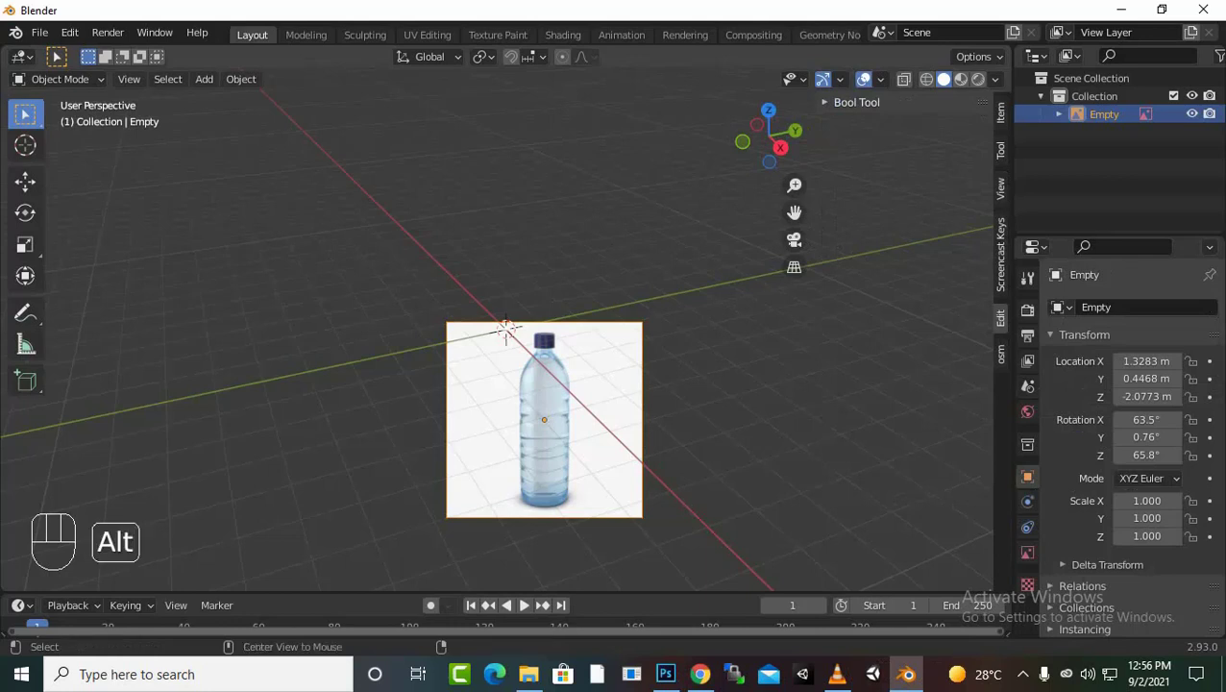
key("alt+r")
key("alt+g")
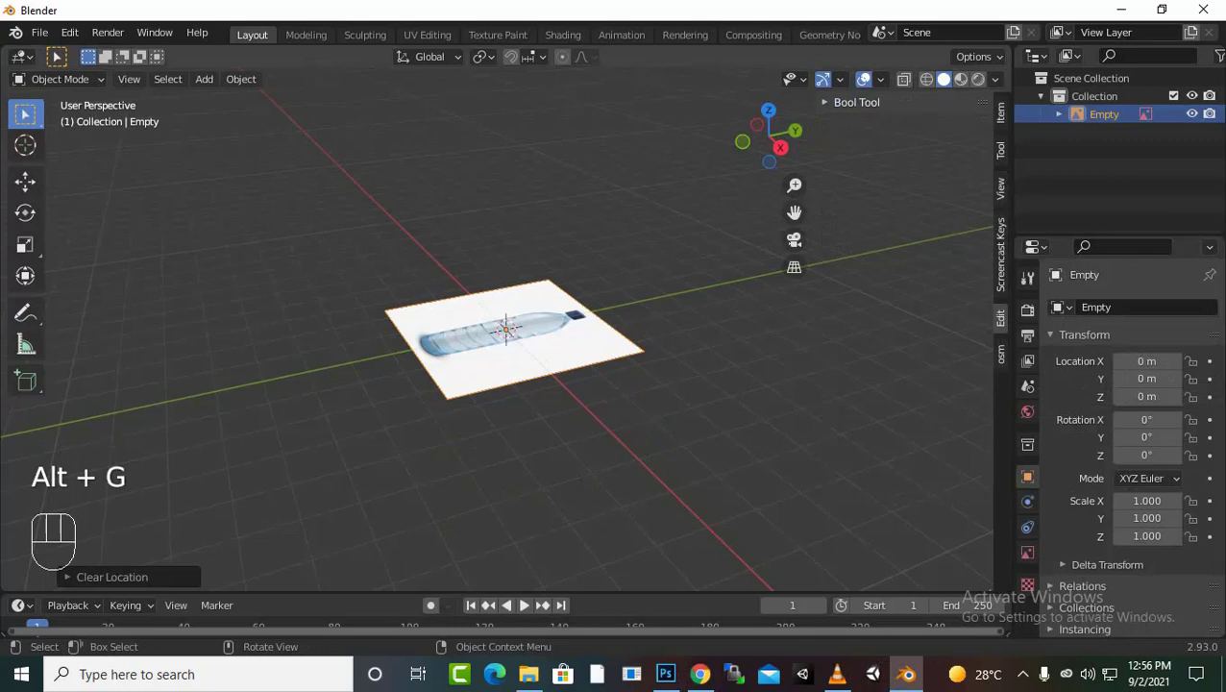
type("r")
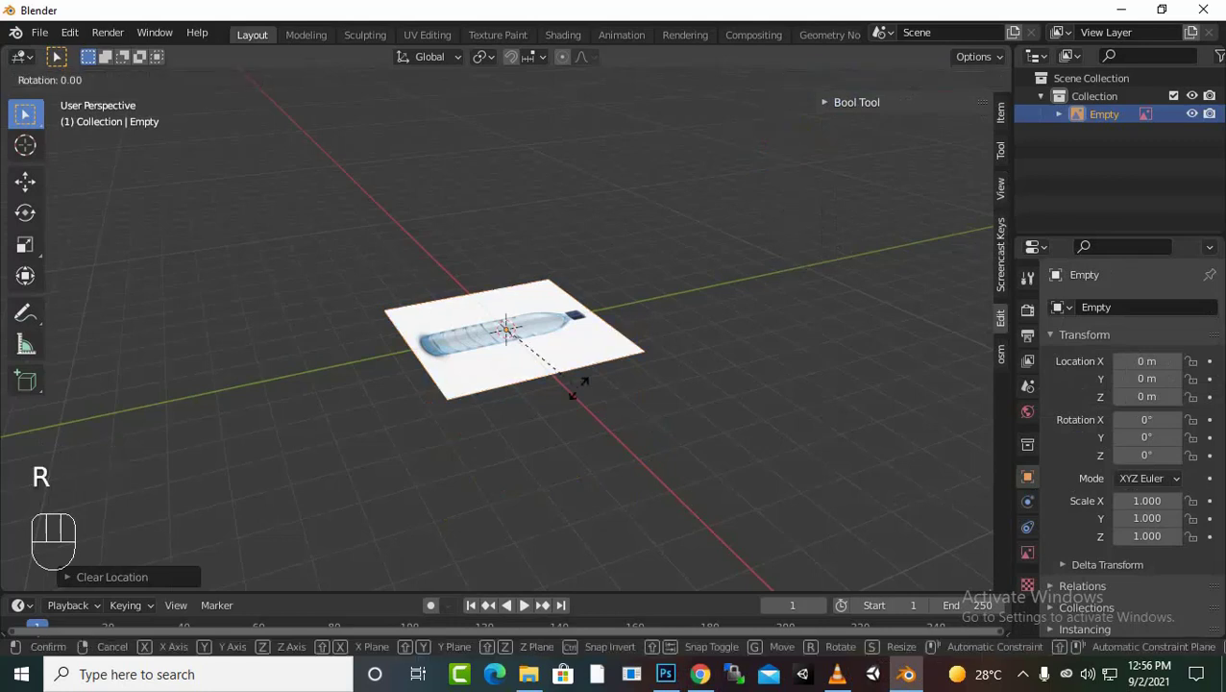
type("90")
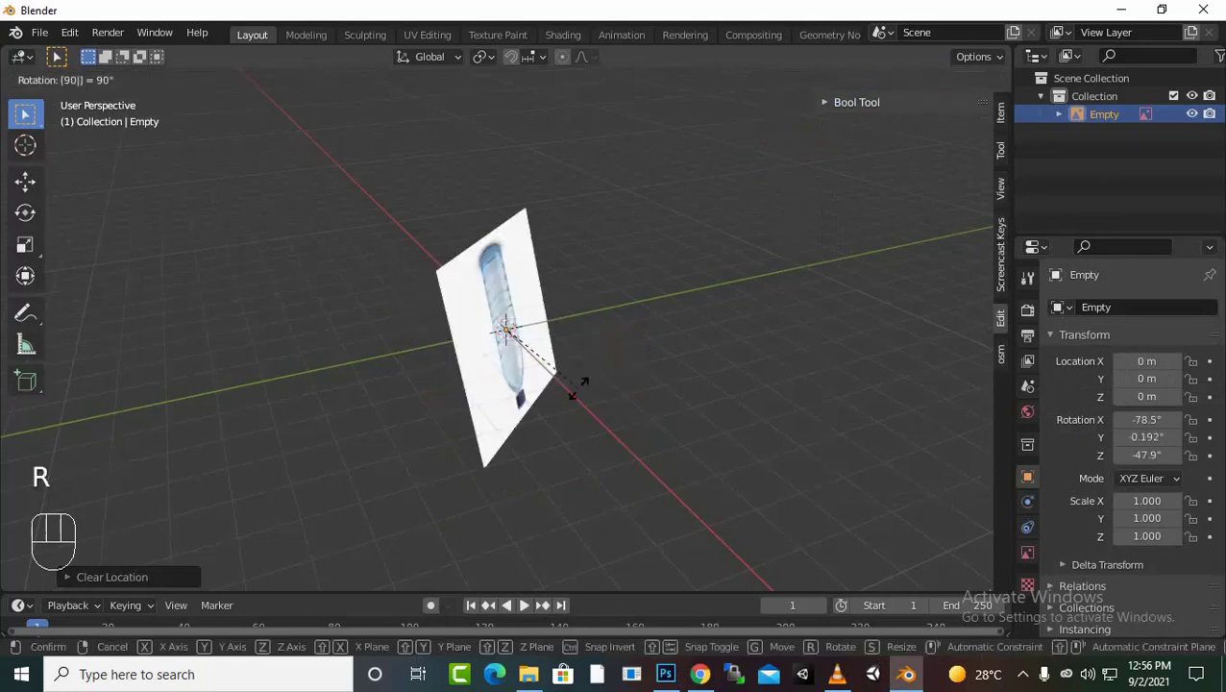
key("Escape")
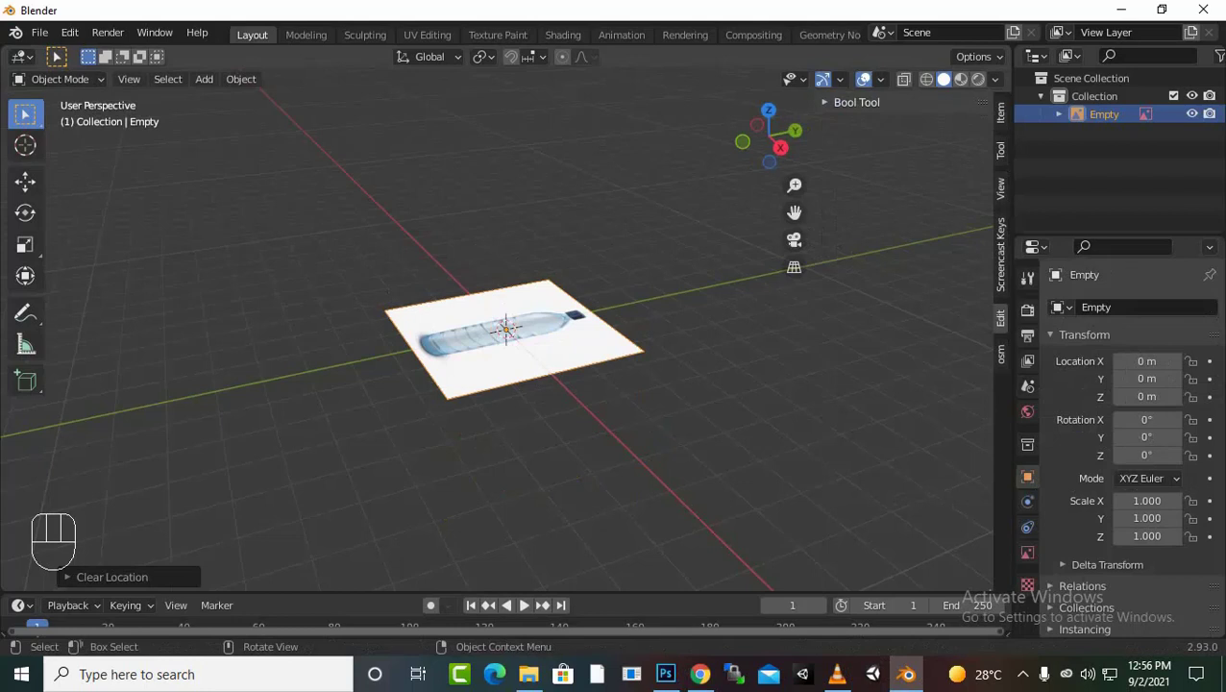
Step: Rotate the bottle reference image 90° about the global X axis
type("rx90")
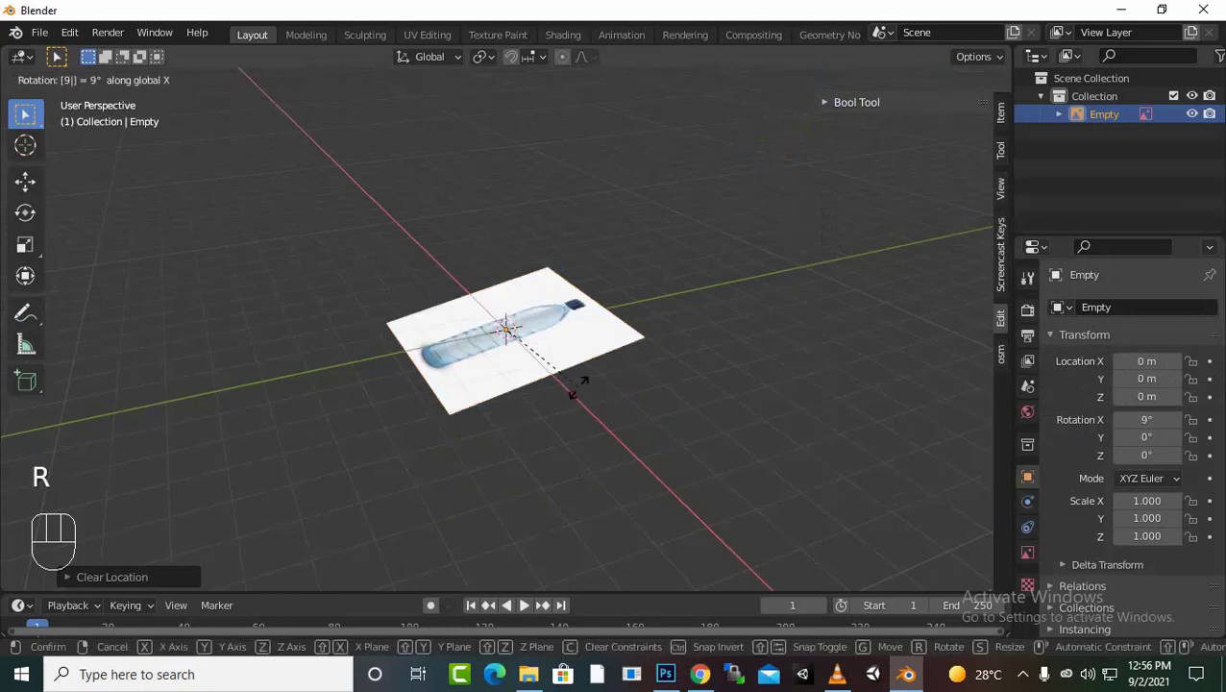
key("Return")
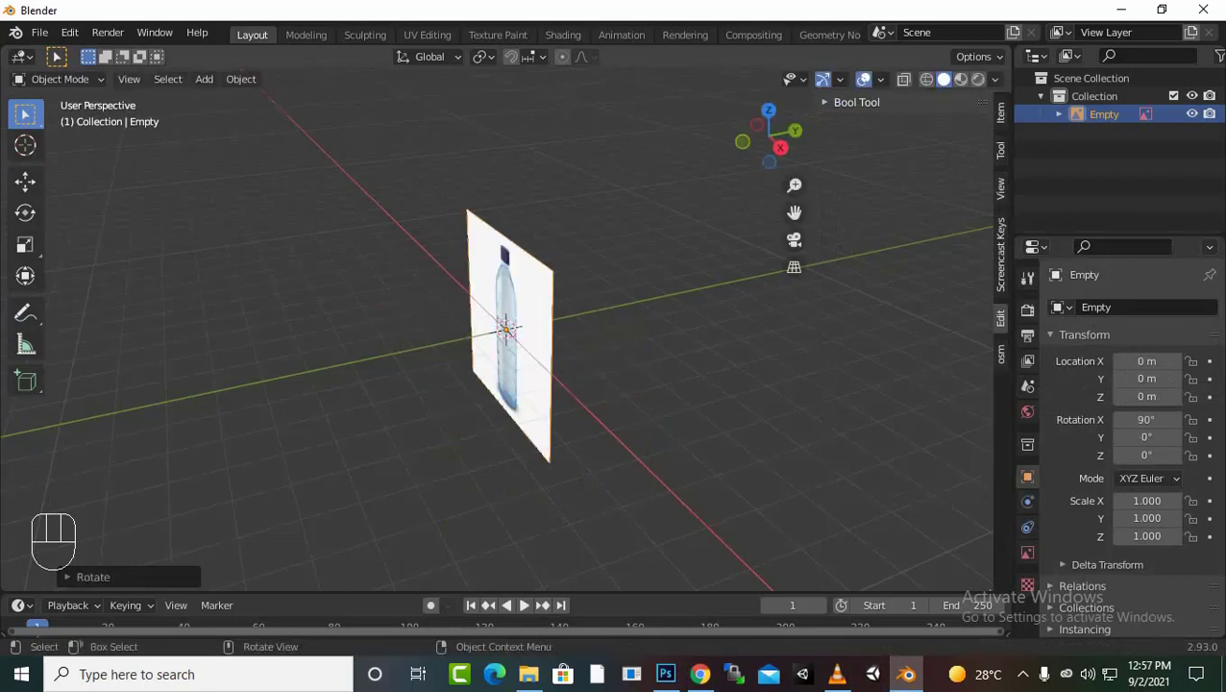
Step: Move the bottle image back about 5.79 m along the Y axis and switch to the front view
key("g")
key("y")
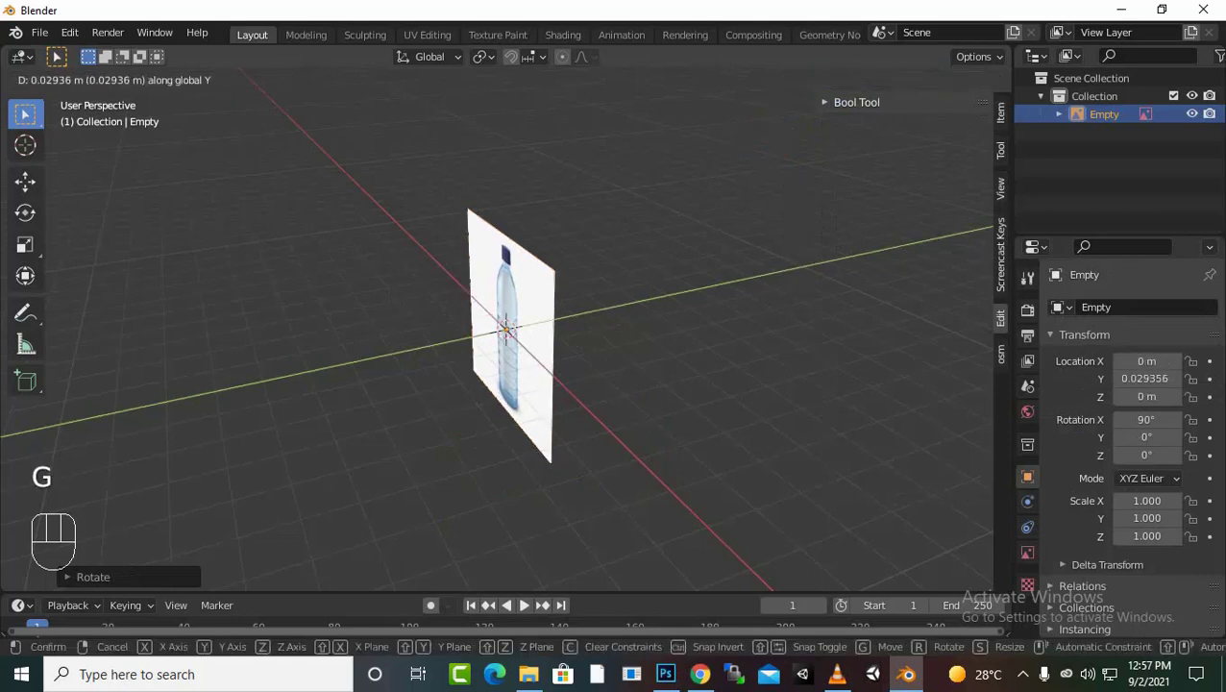
key("Return")
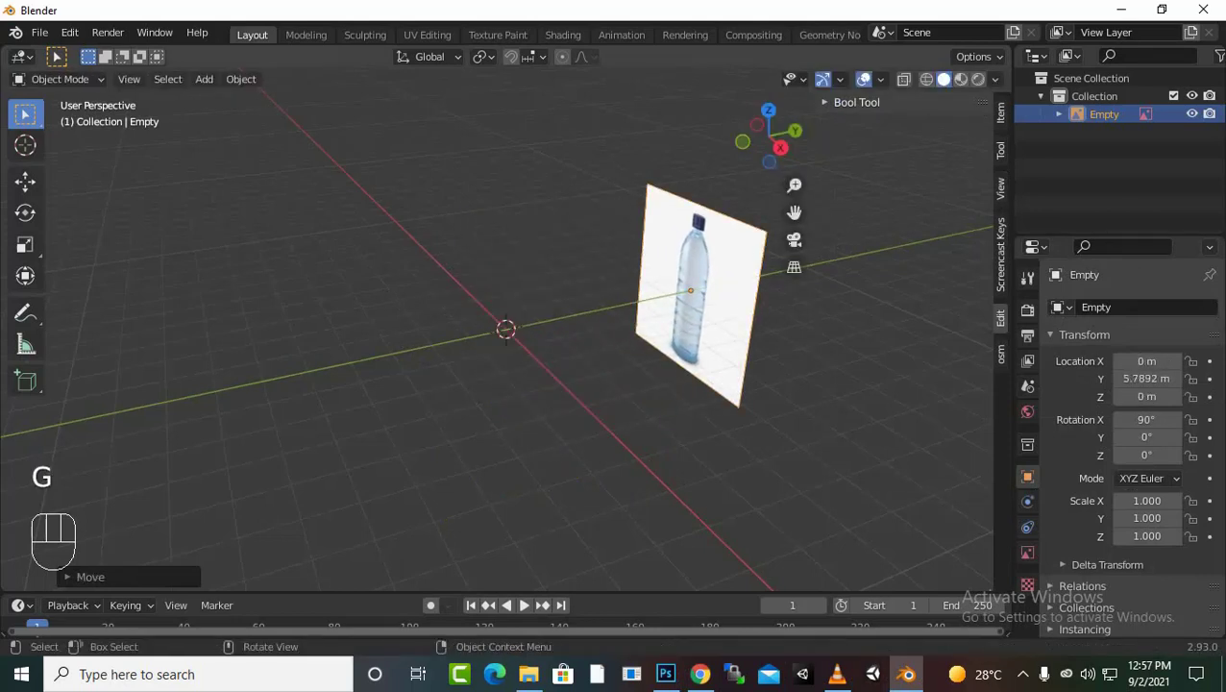
key("KP_1")
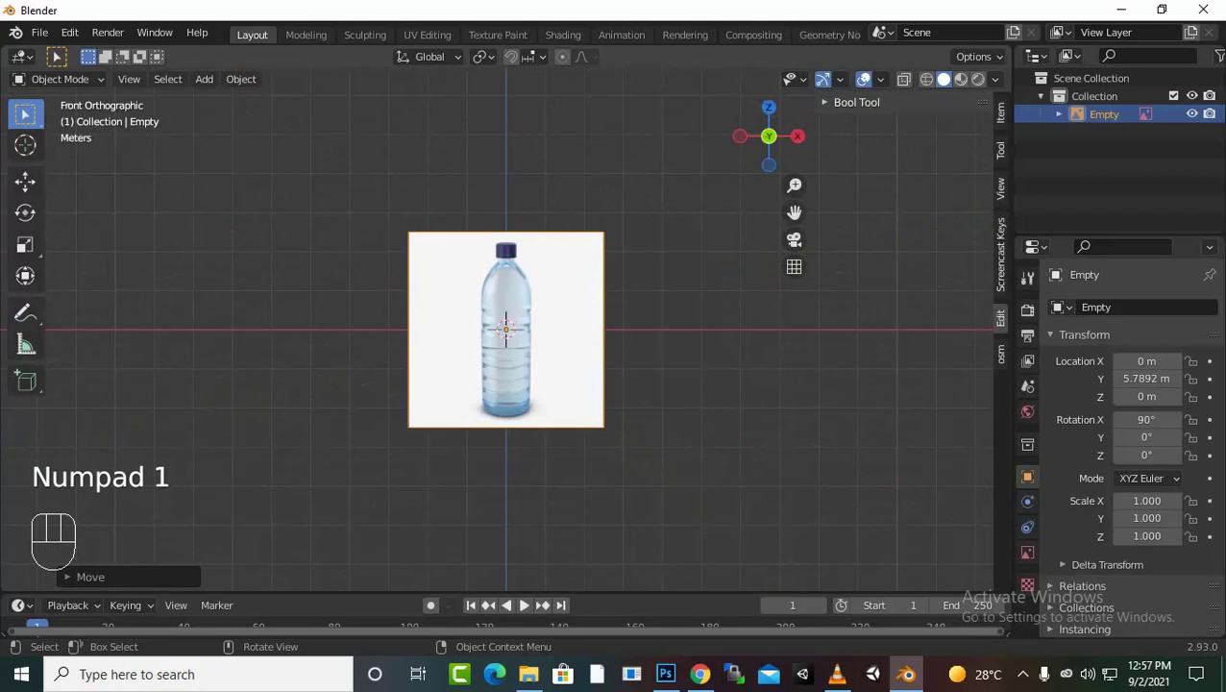
key("g")
key("x")
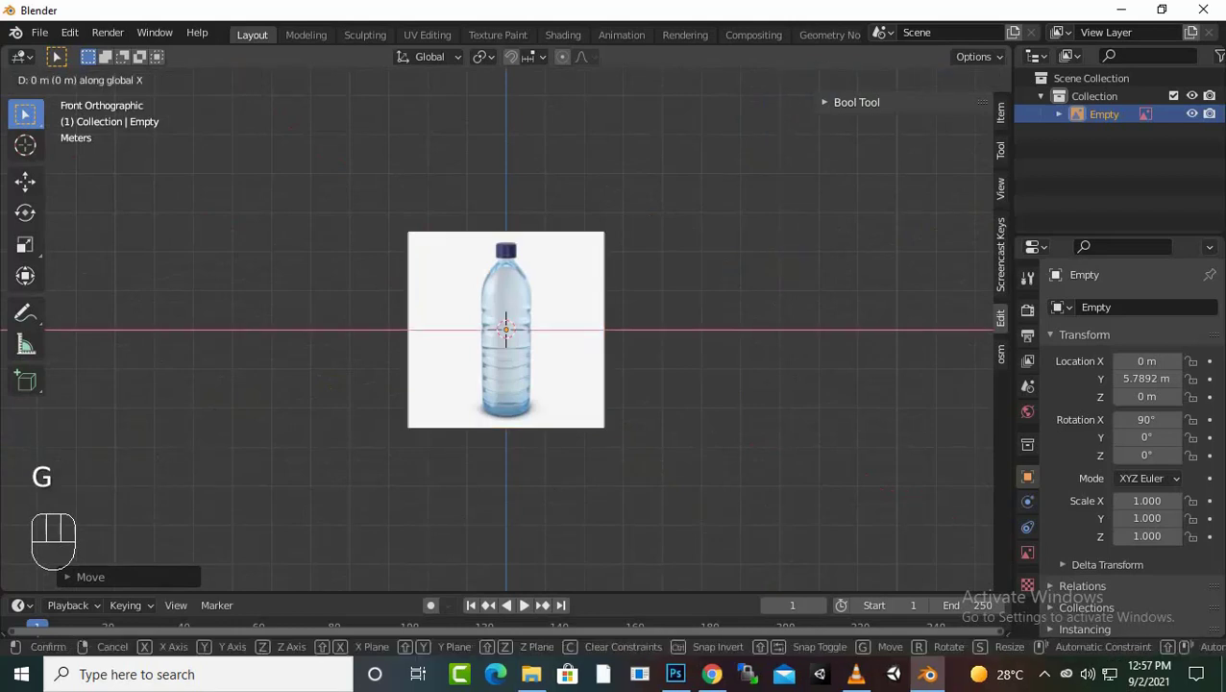
key("Escape")
key("g")
key("x")
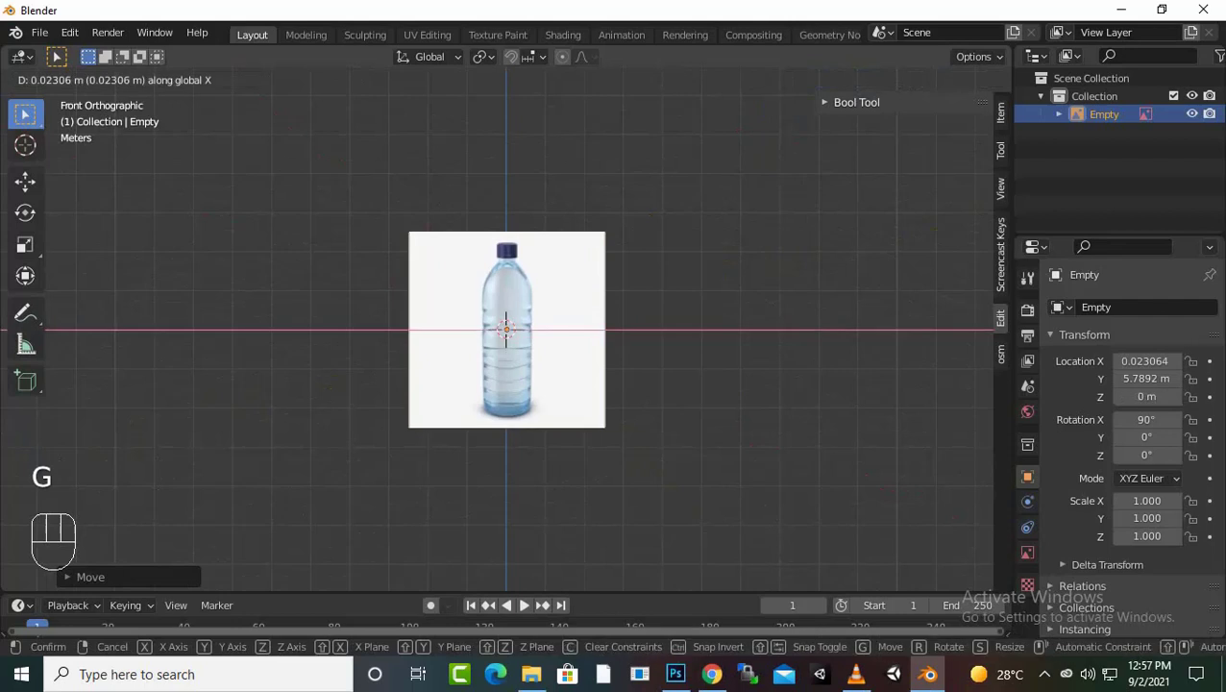
key("Escape")
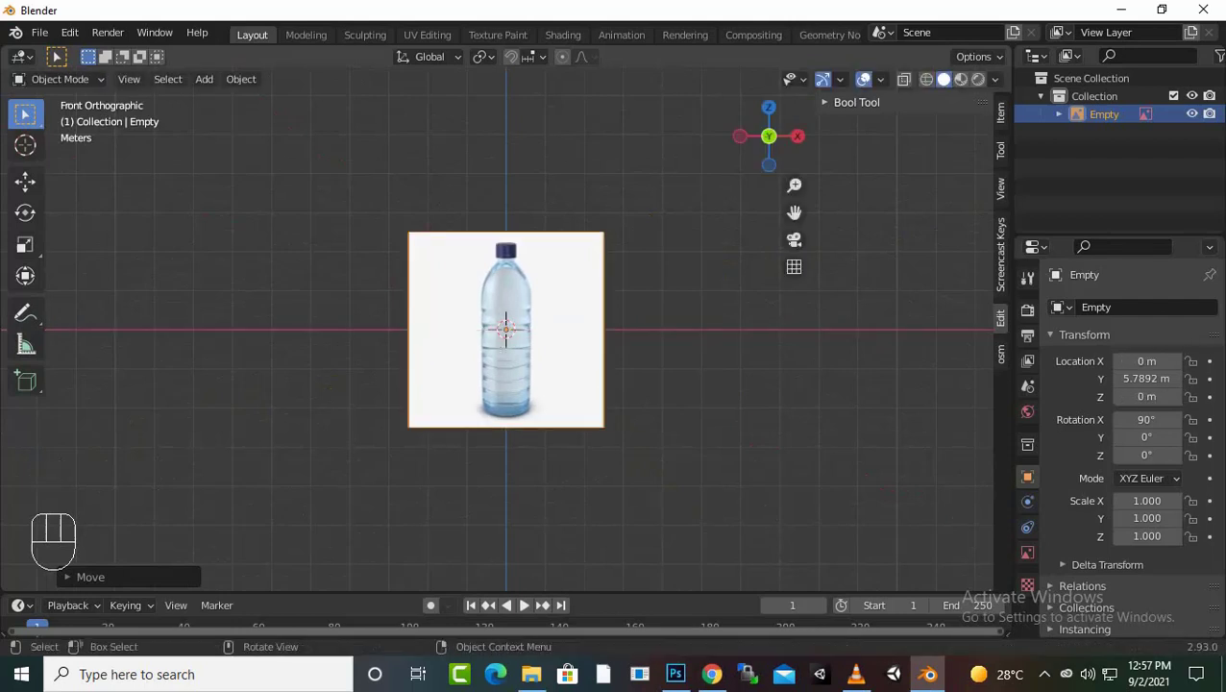
Step: Raise the bottle image about 2.61 m along the Z axis so it sits just above the X axis line
key("g")
key("z")
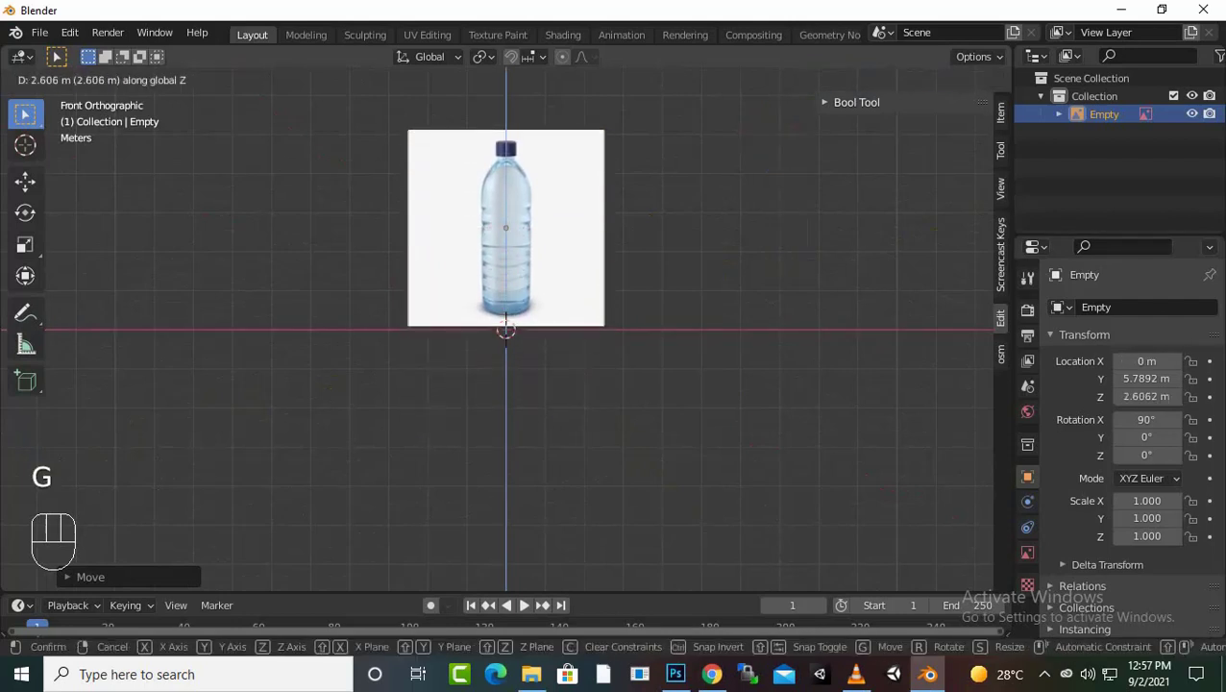
key("Return")
Step: Enable opacity for the reference image, set it to 0.5, and deselect the image
left_click(1027, 553)
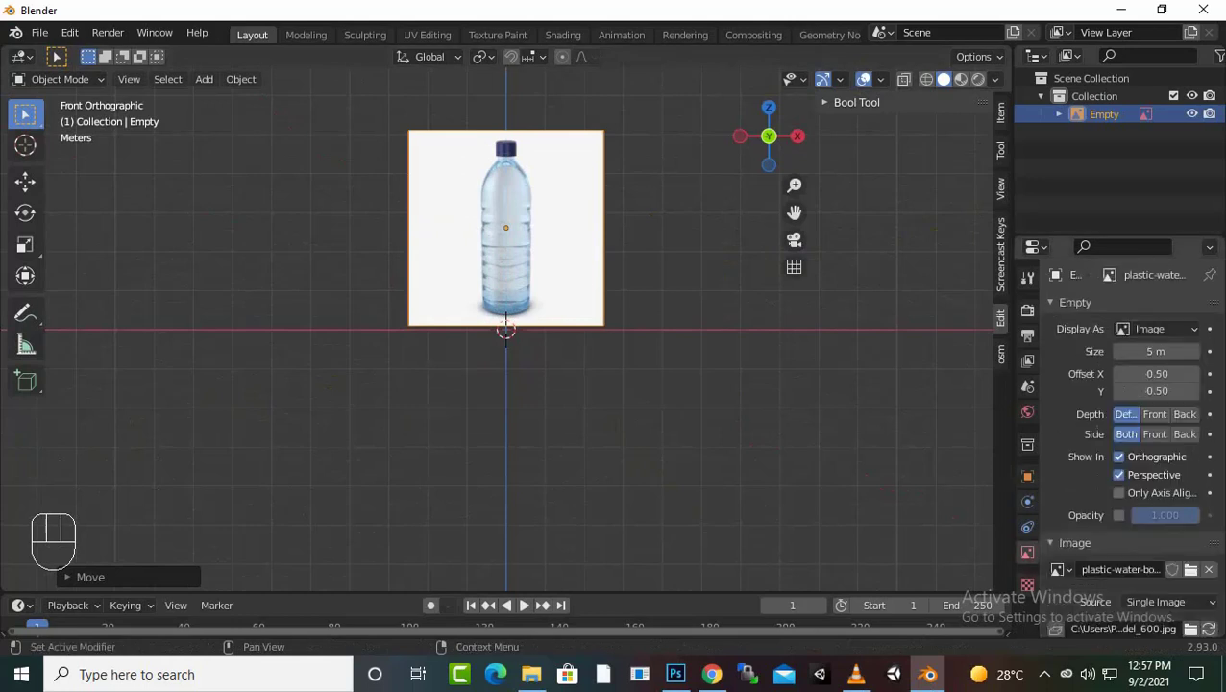
key("minus")
key("minus")
left_click(1119, 515)
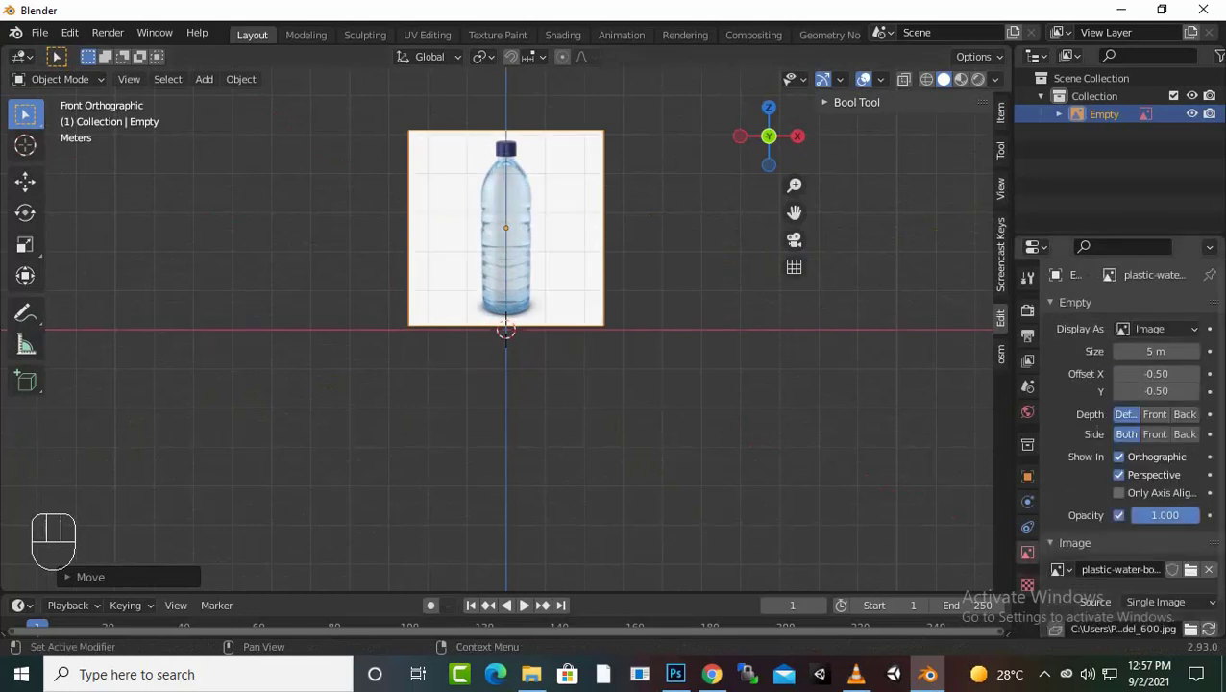
left_click(1164, 516)
type("0.5")
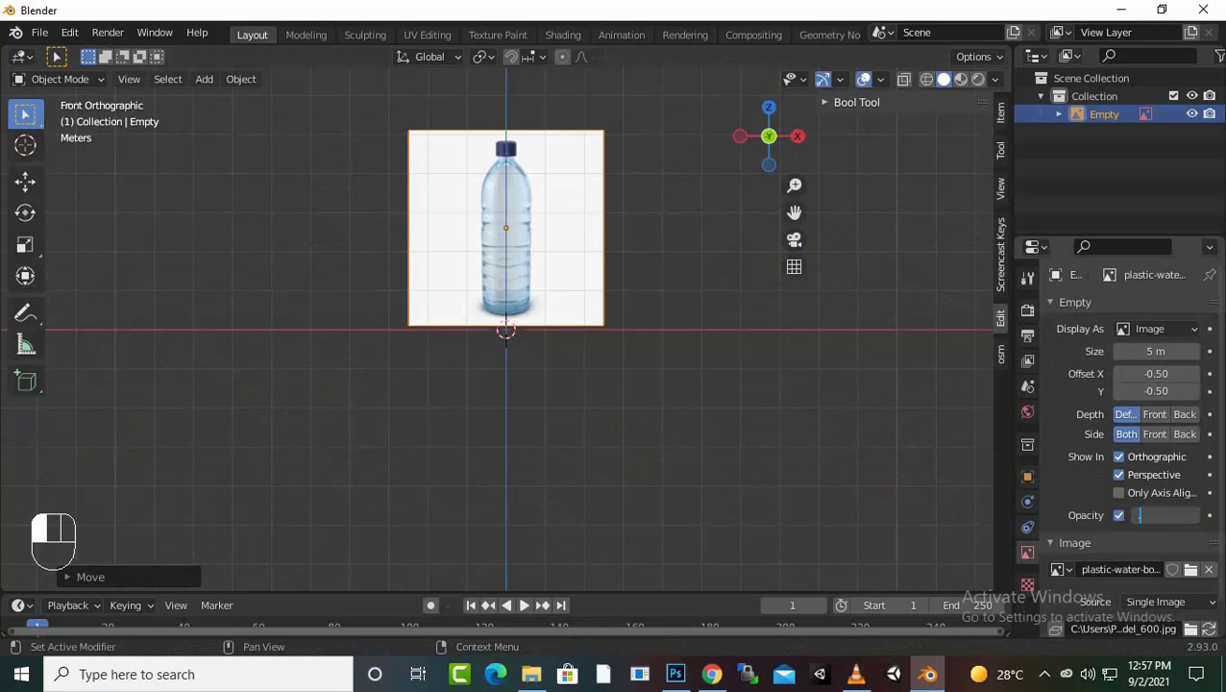
key("Return")
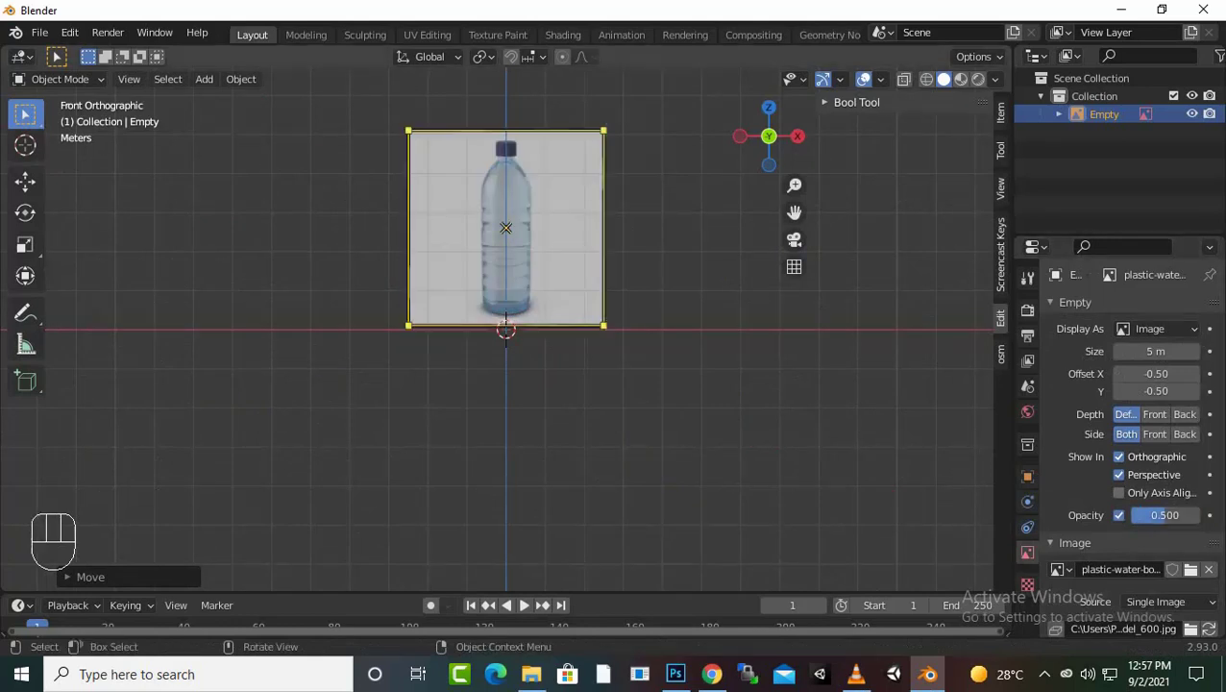
key("alt+a")
Step: Add a mesh plane at the origin and rotate it 90° about the X axis
key("shift")
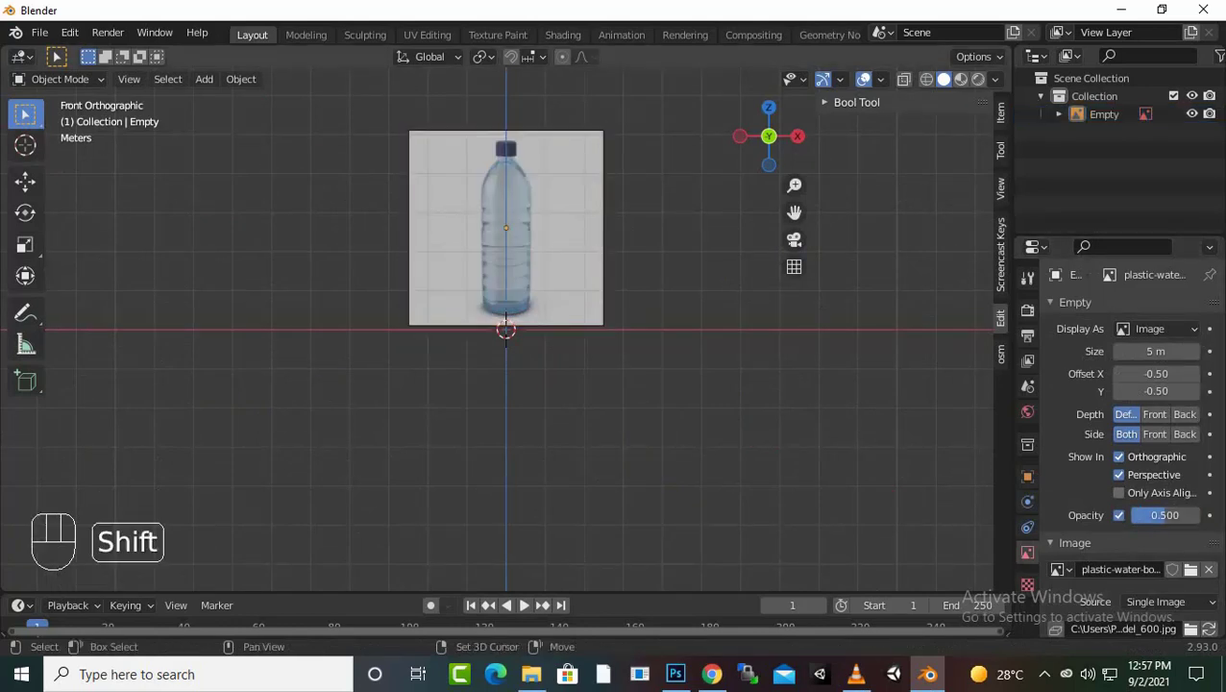
key("shift+a")
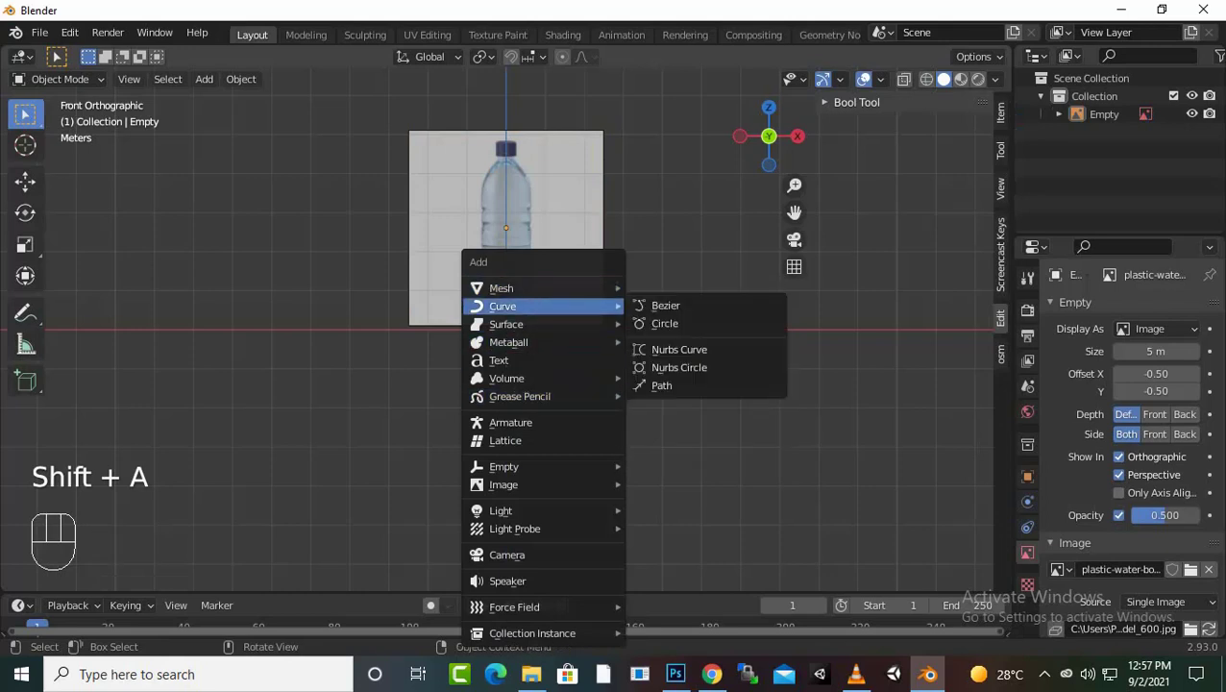
mouse_move(538, 288)
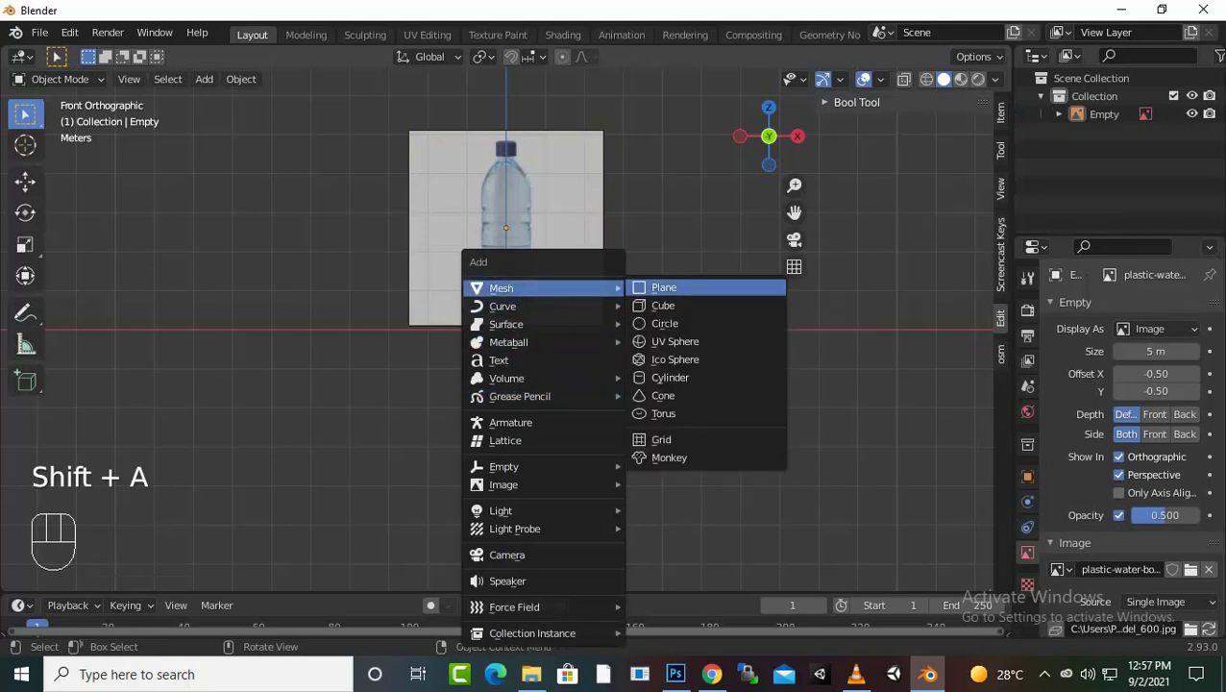
left_click(663, 287)
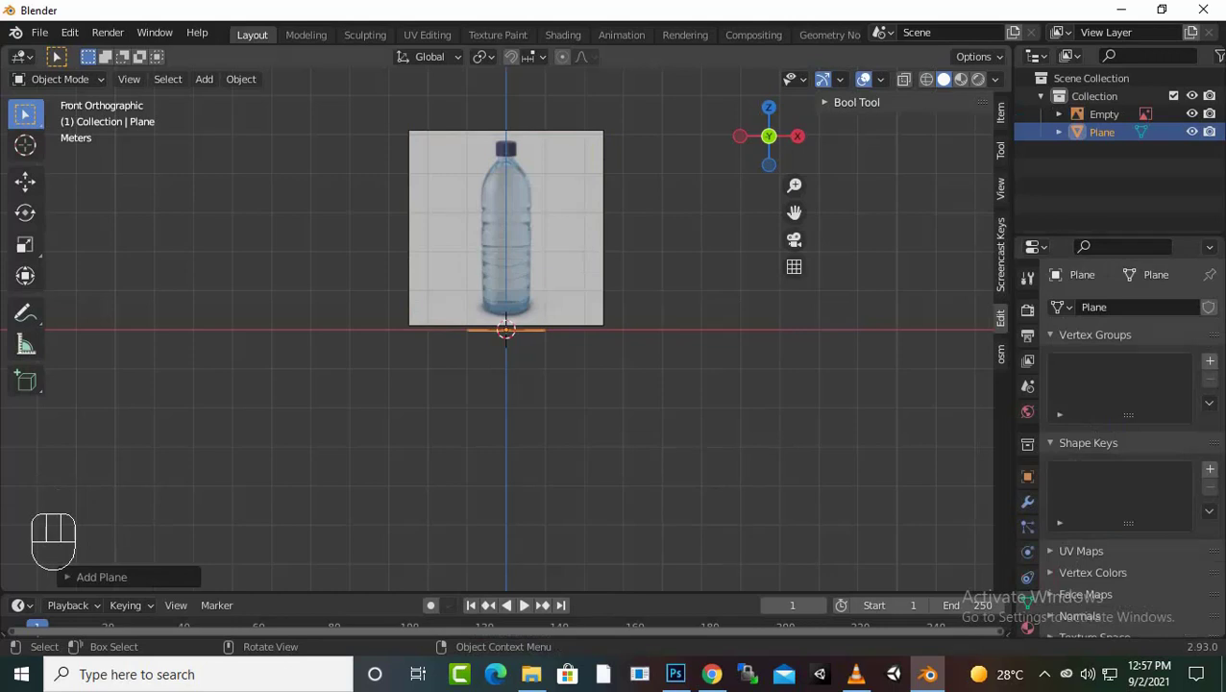
key("r")
type("x")
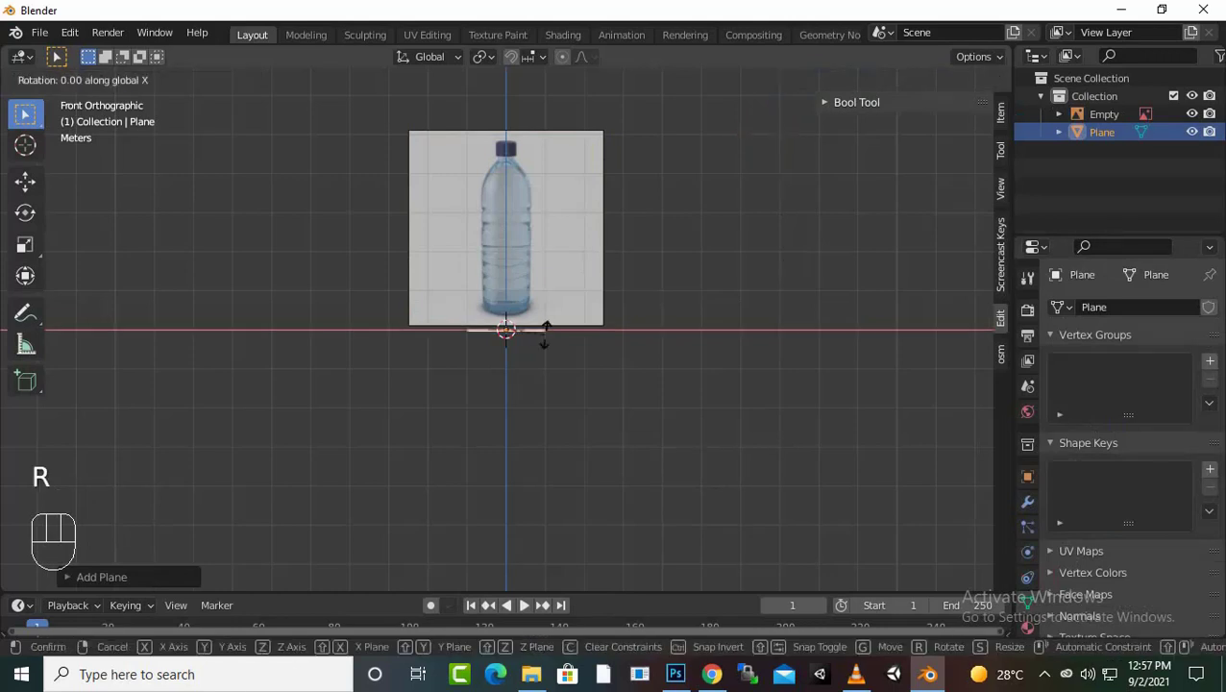
type("90")
key("Return")
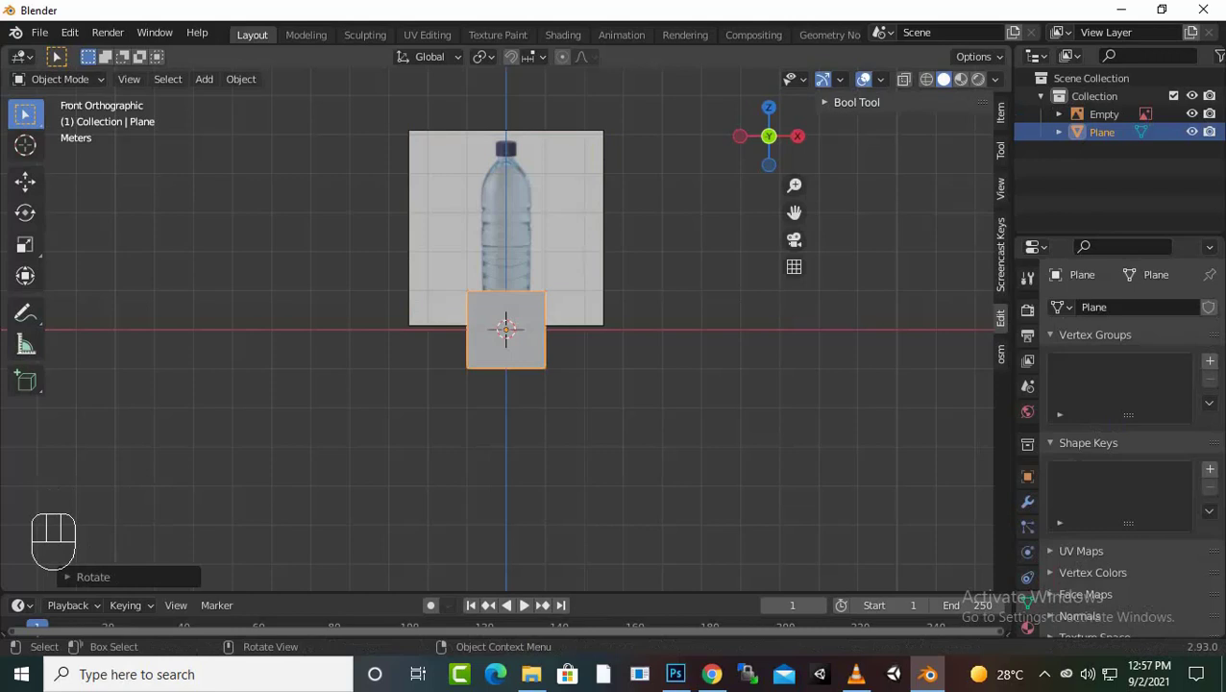
Step: Delete the plane's two left vertices in Edit Mode, keeping only the right edge
scroll(505, 329, "up", 3)
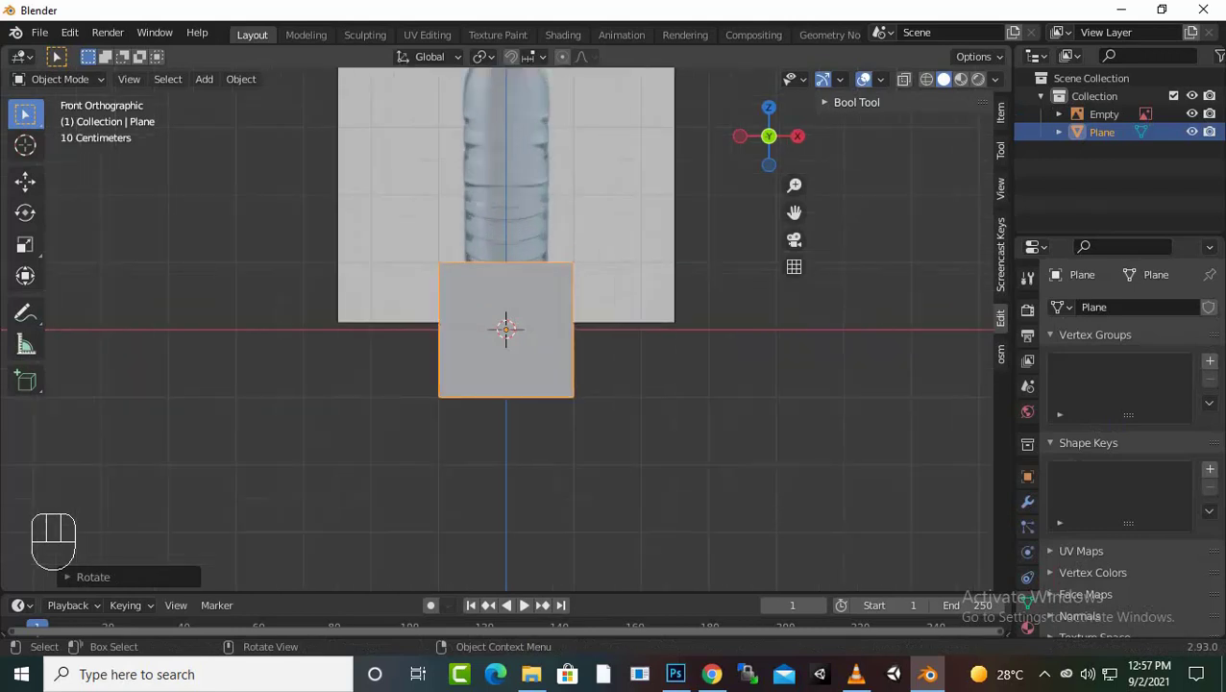
key("Tab")
left_click_drag(383, 229, 479, 448)
key("Delete")
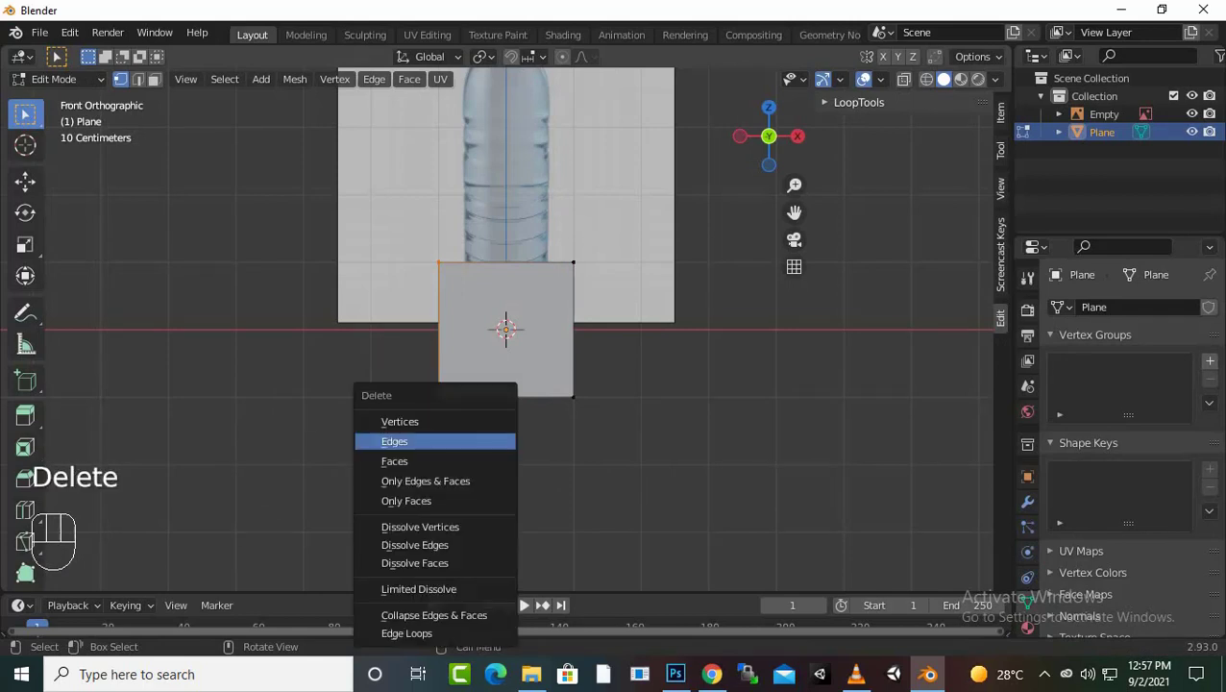
left_click(400, 421)
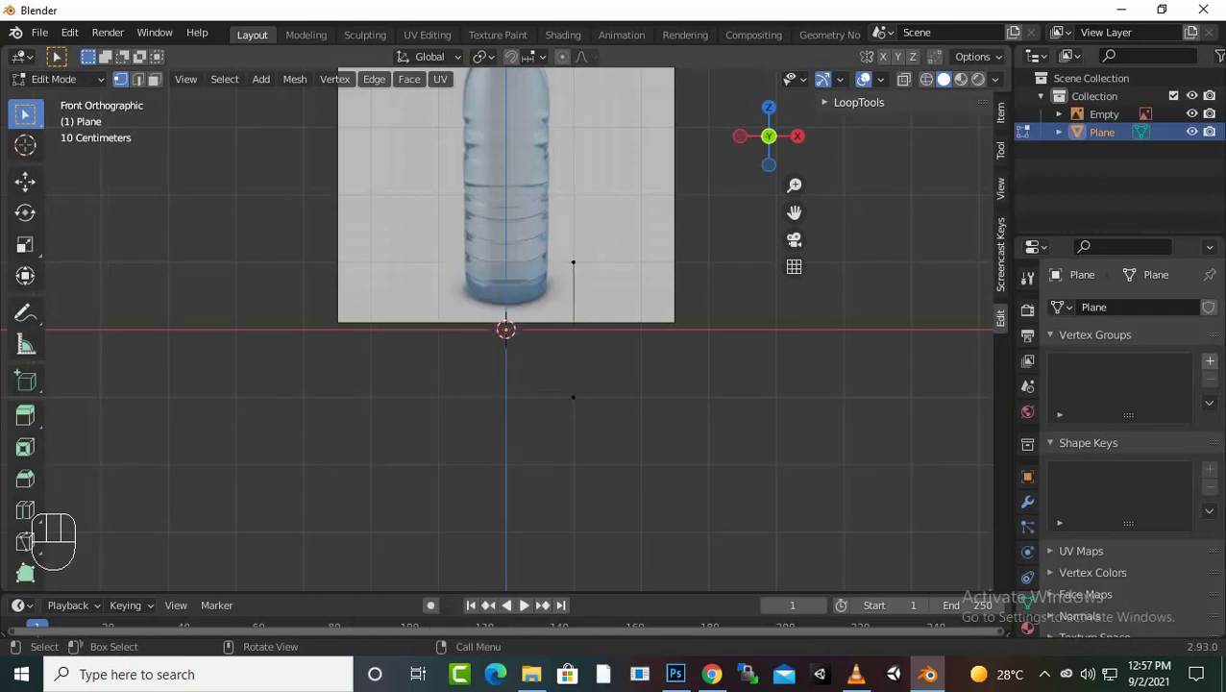
Step: Lower the remaining edge's upper vertex about 0.83 m along the Z axis
left_click_drag(552, 231, 626, 423)
left_click(573, 262)
key("g")
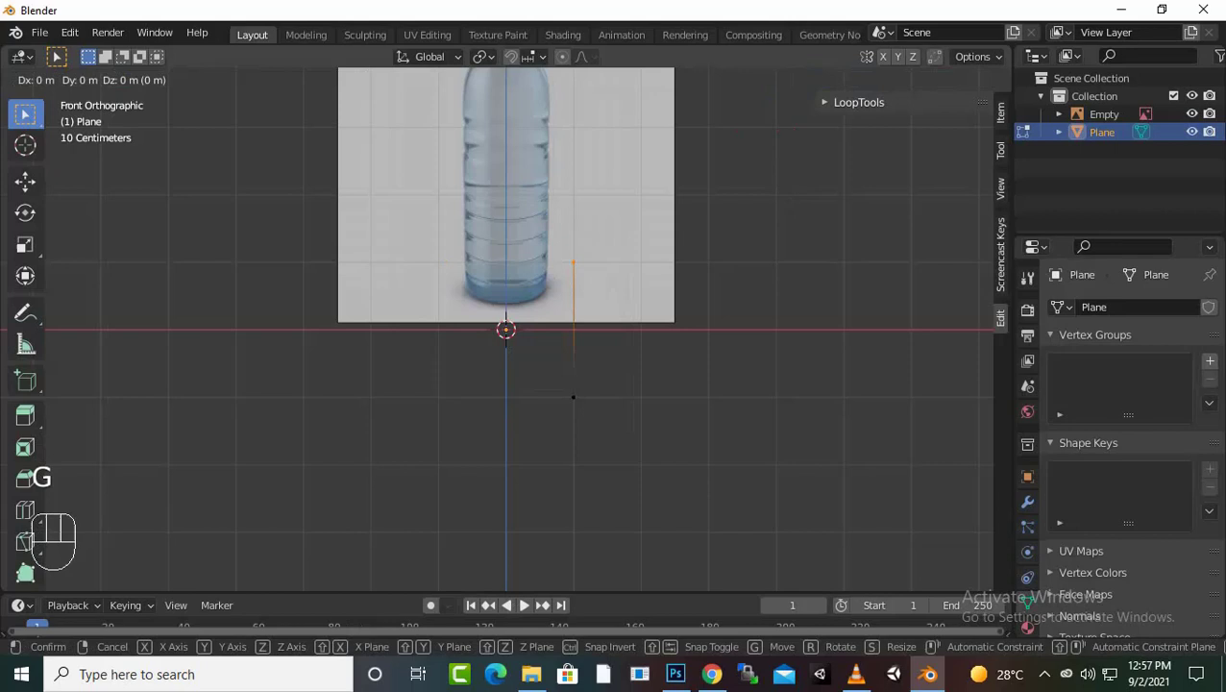
key("z")
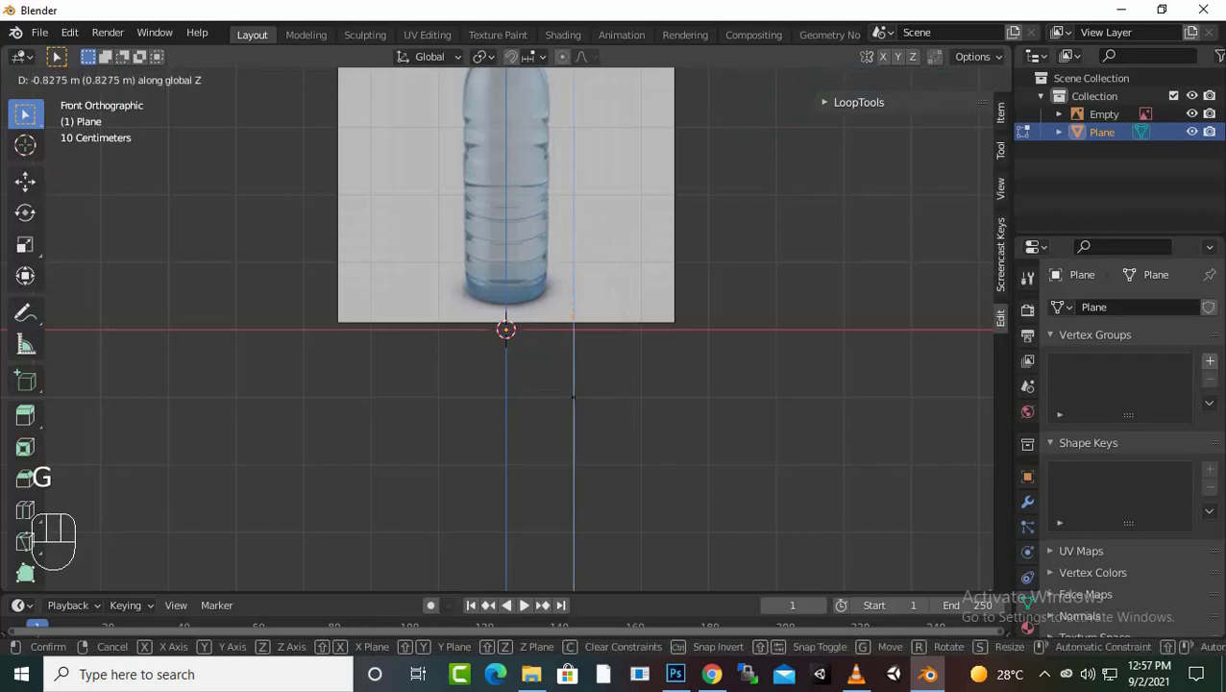
left_click(573, 319)
Step: Move both vertices onto the bottle's lower right outline and shift the edge further up along Z
left_click_drag(624, 458, 524, 315)
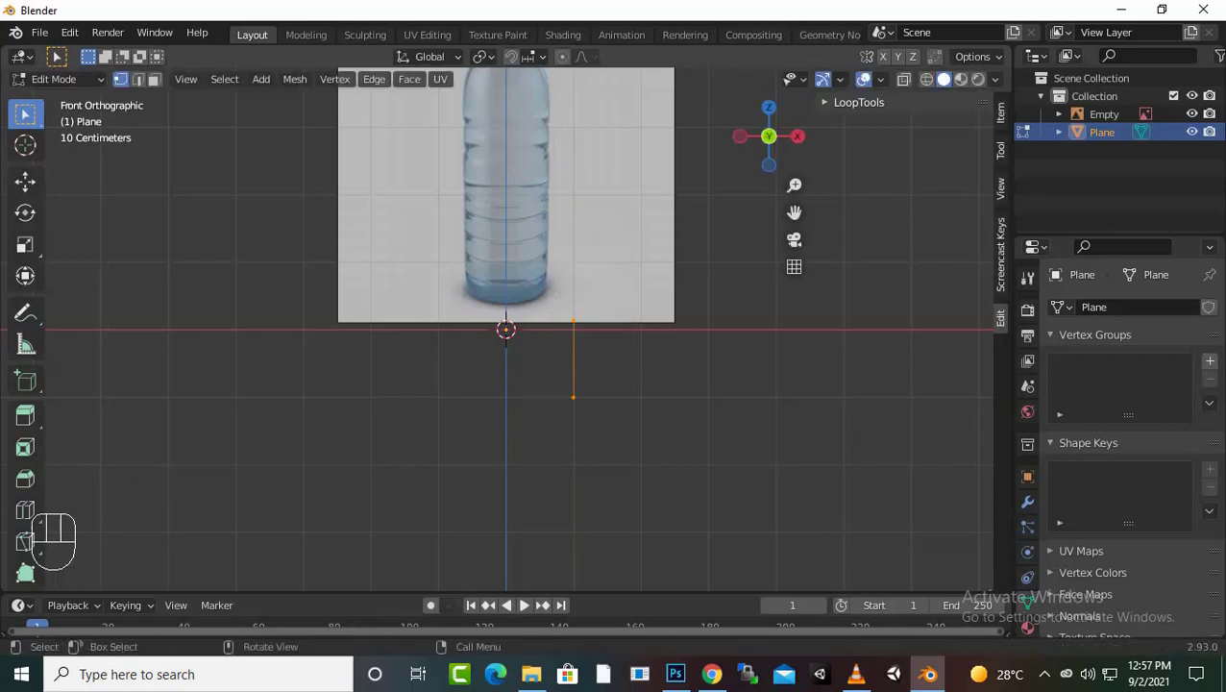
key("g")
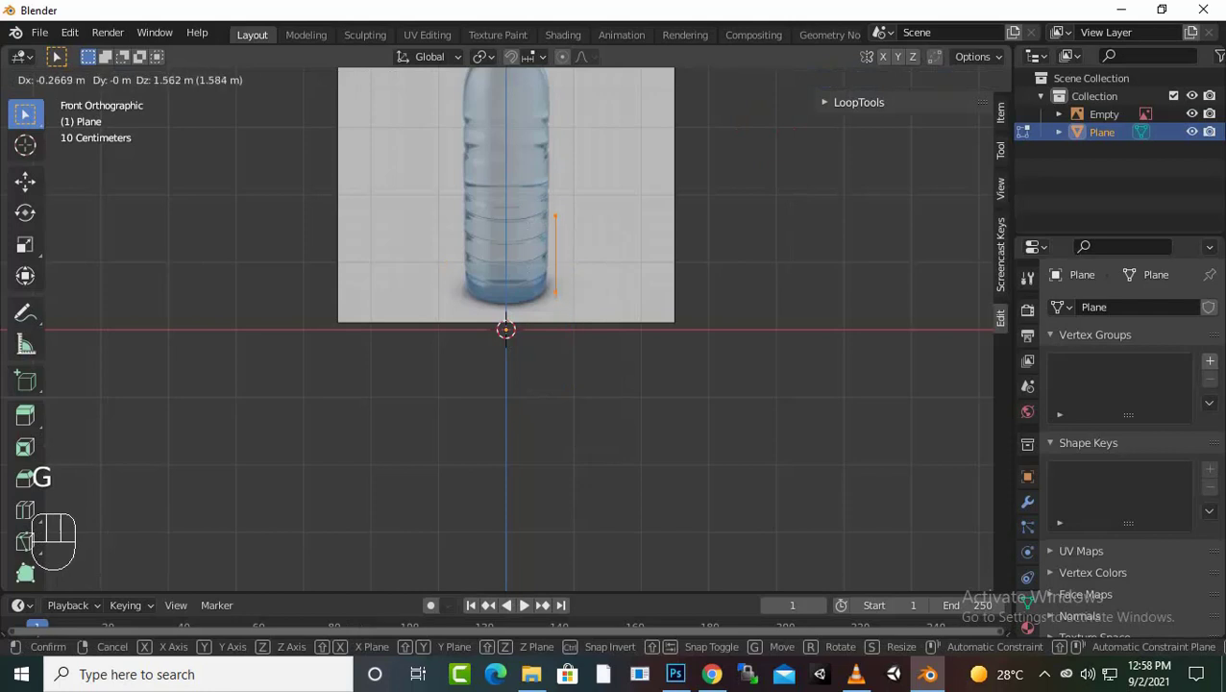
key("Return")
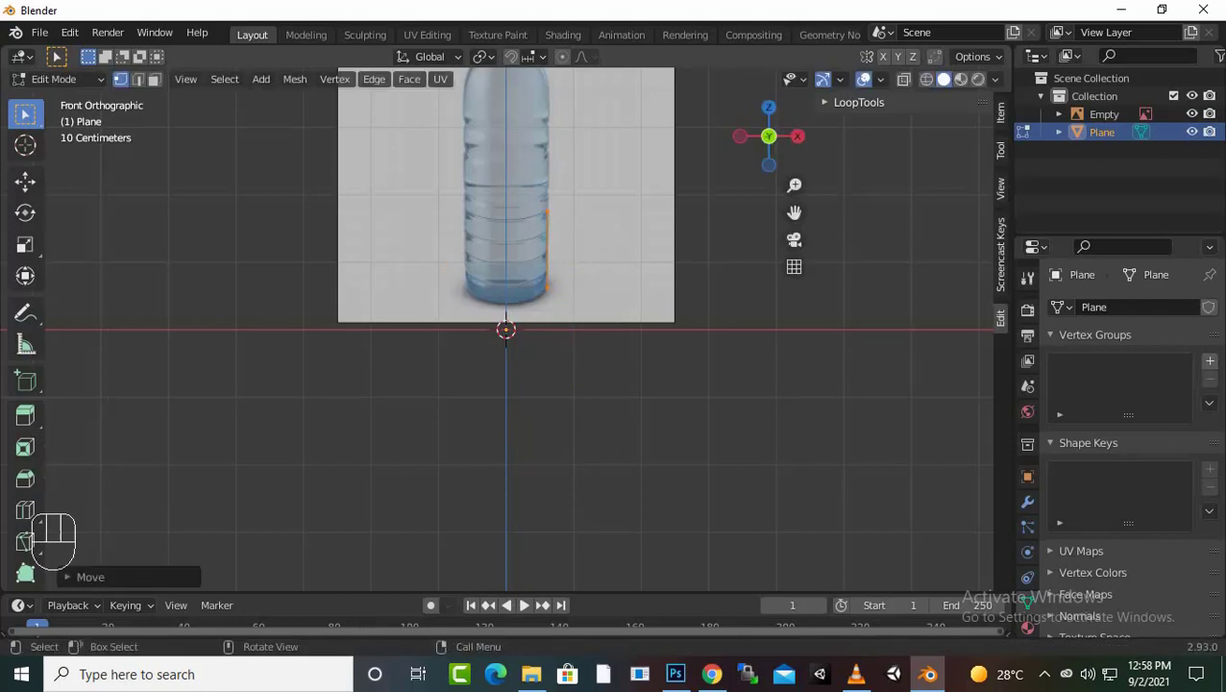
key("g")
key("z")
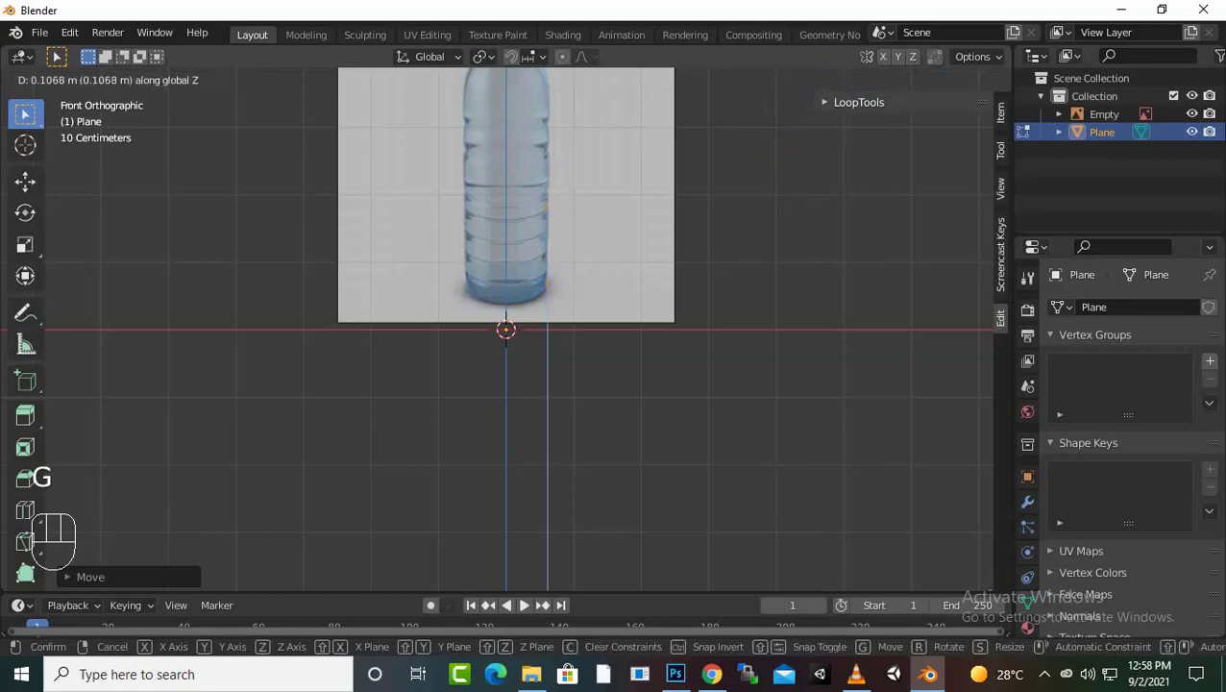
key("Return")
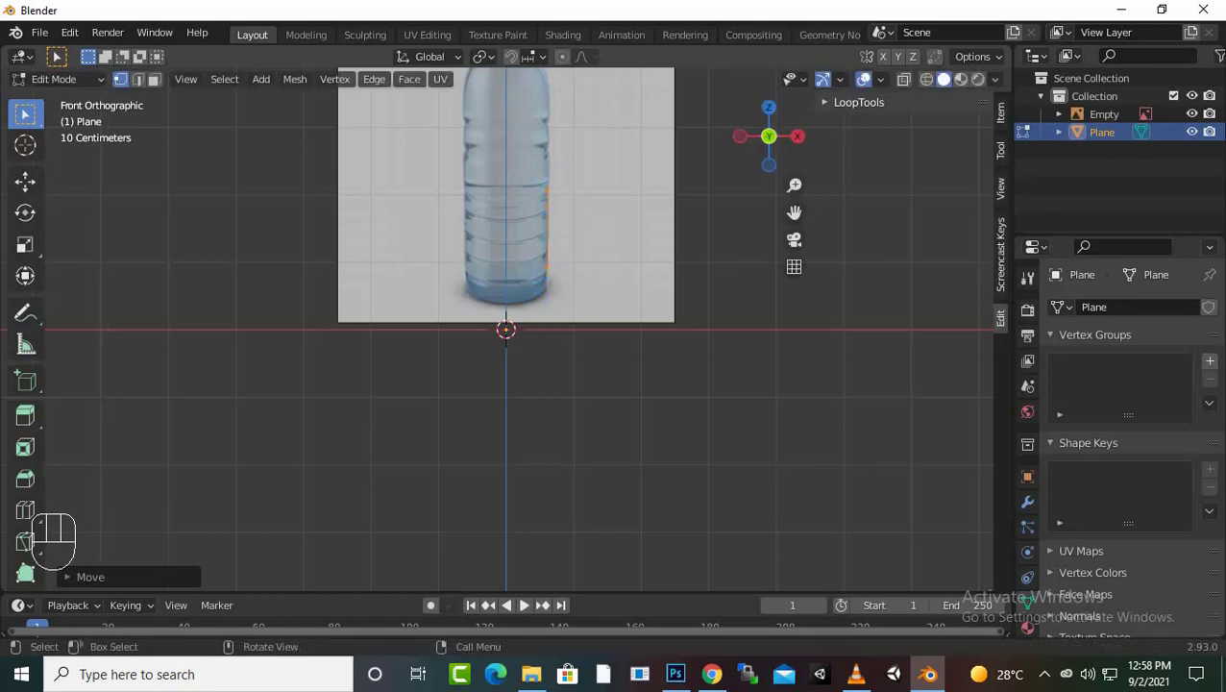
middle_click_drag(576, 326, 565, 349)
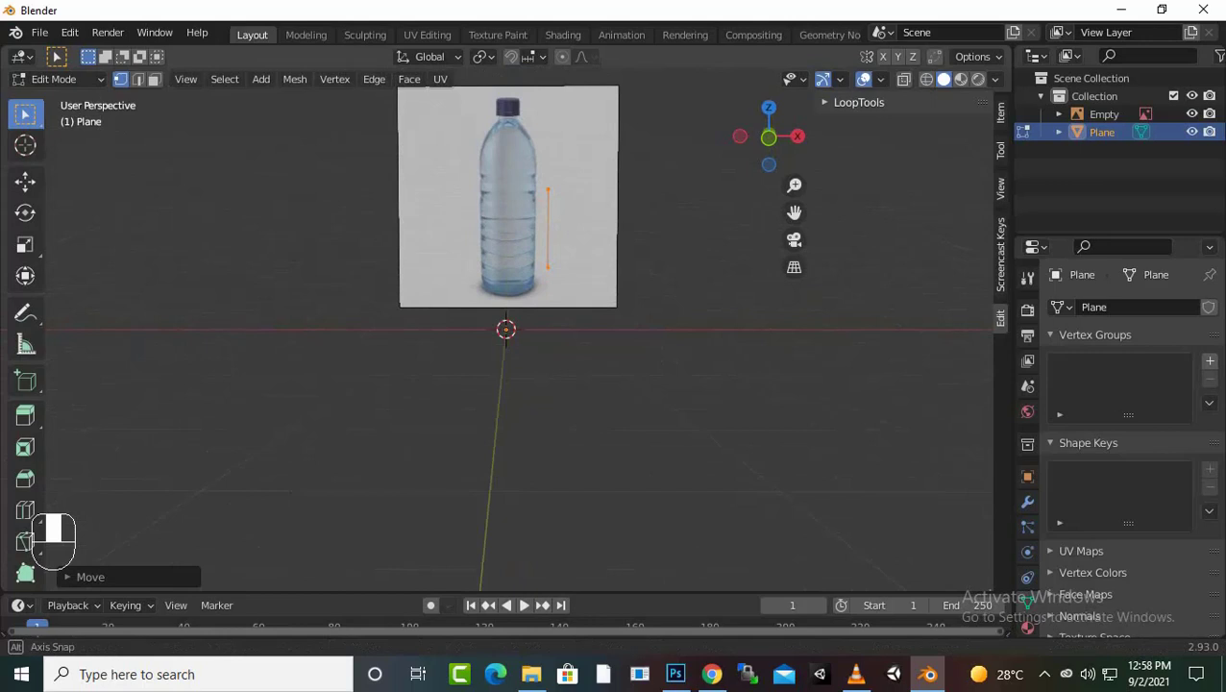
Step: Lower the edge's upper vertex along the Z axis to shorten the segment on the bottle's lower right outline
key("KP_1")
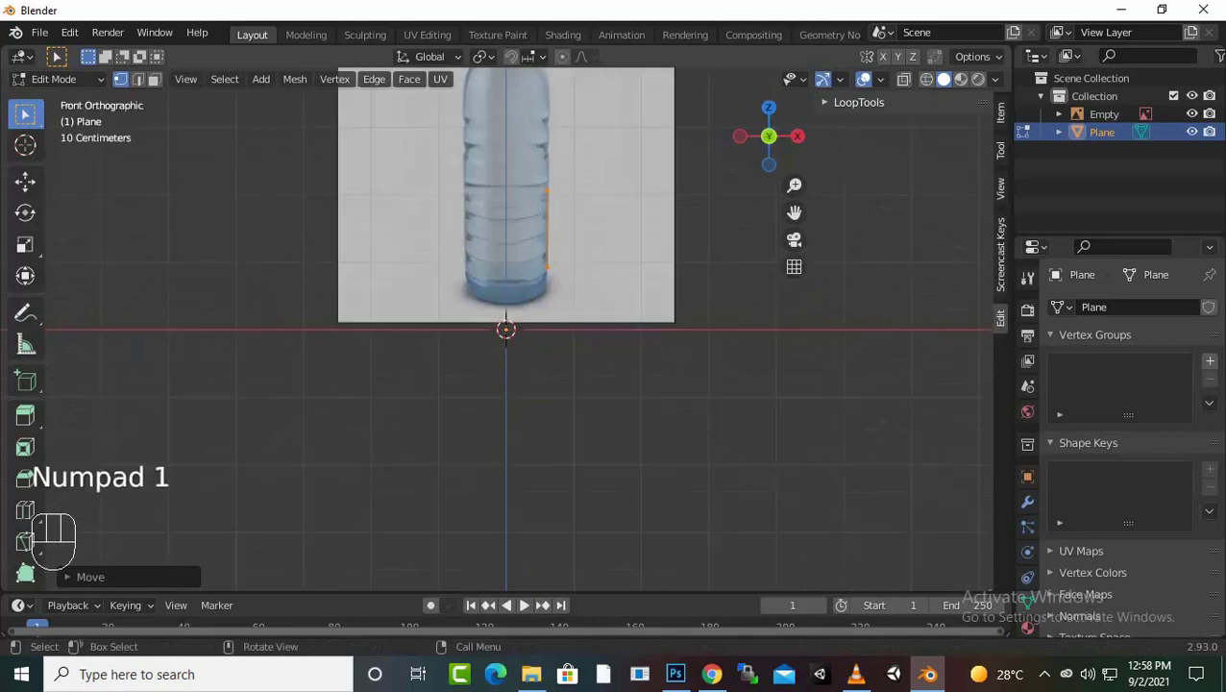
left_click_drag(531, 145, 583, 210)
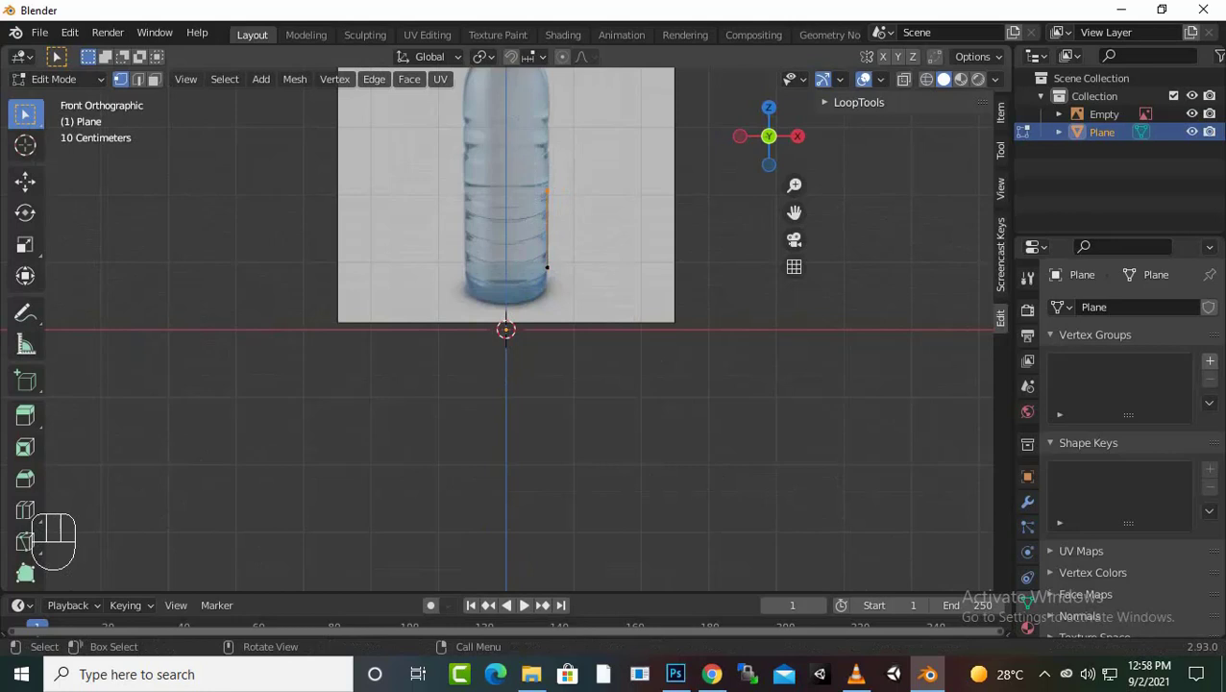
key("g")
key("z")
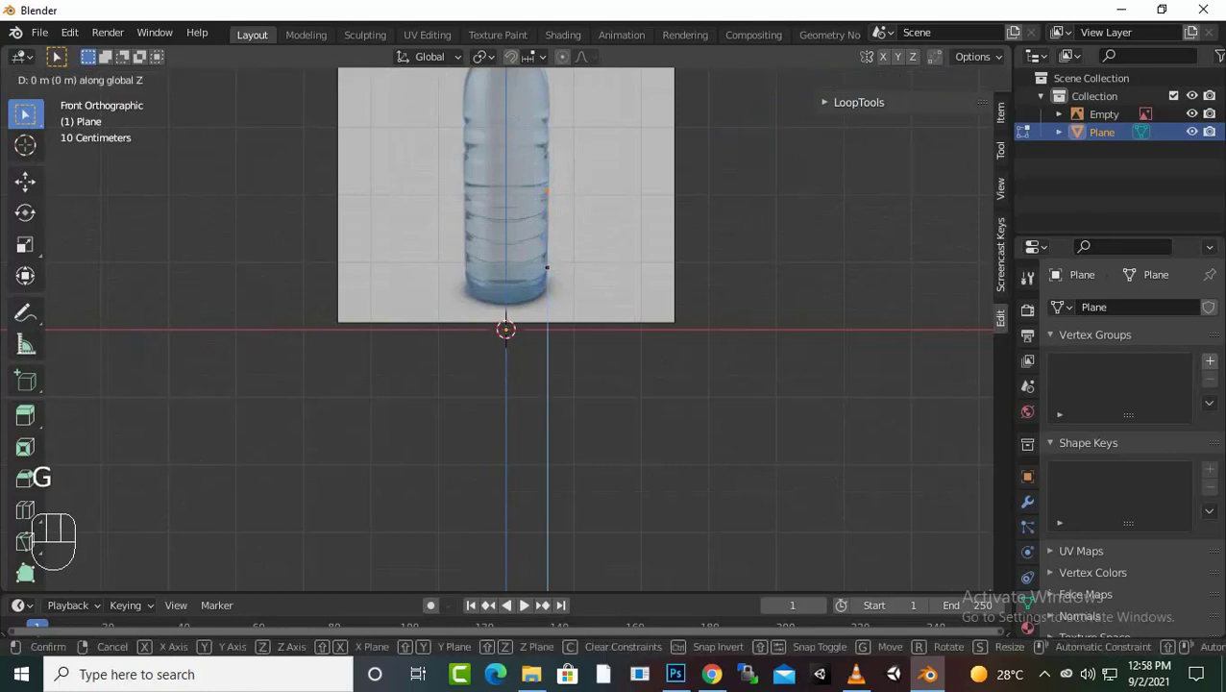
left_click(578, 322)
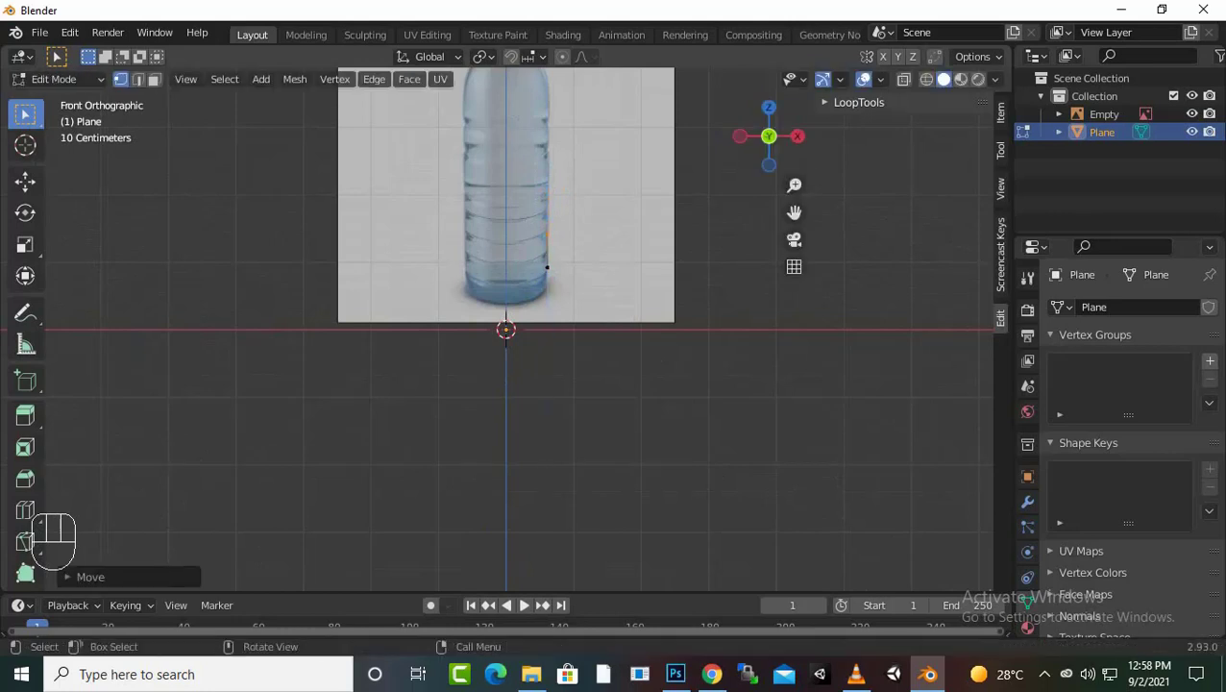
Step: Extrude the upper vertex twice along Z up the bottle's right side, ending at the ring line just above the lower ribs
left_click_drag(794, 213, 803, 398)
scroll(506, 329, "up", 2)
scroll(506, 335, "up", 2)
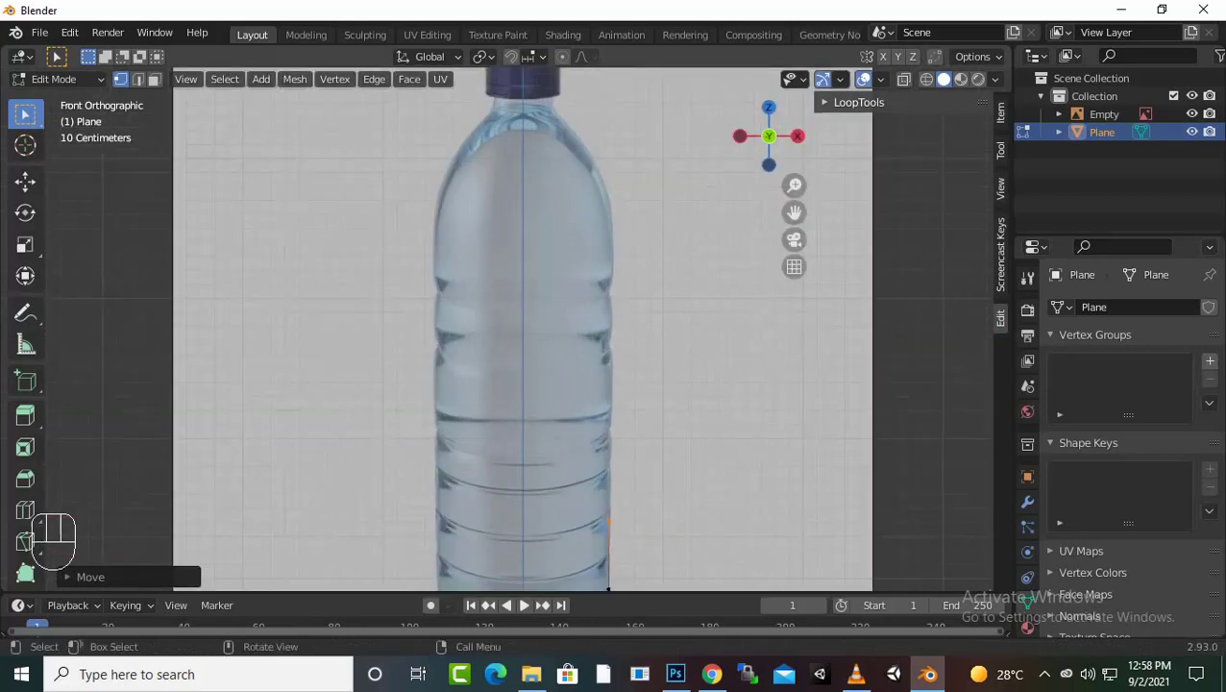
left_click_drag(672, 461, 574, 529)
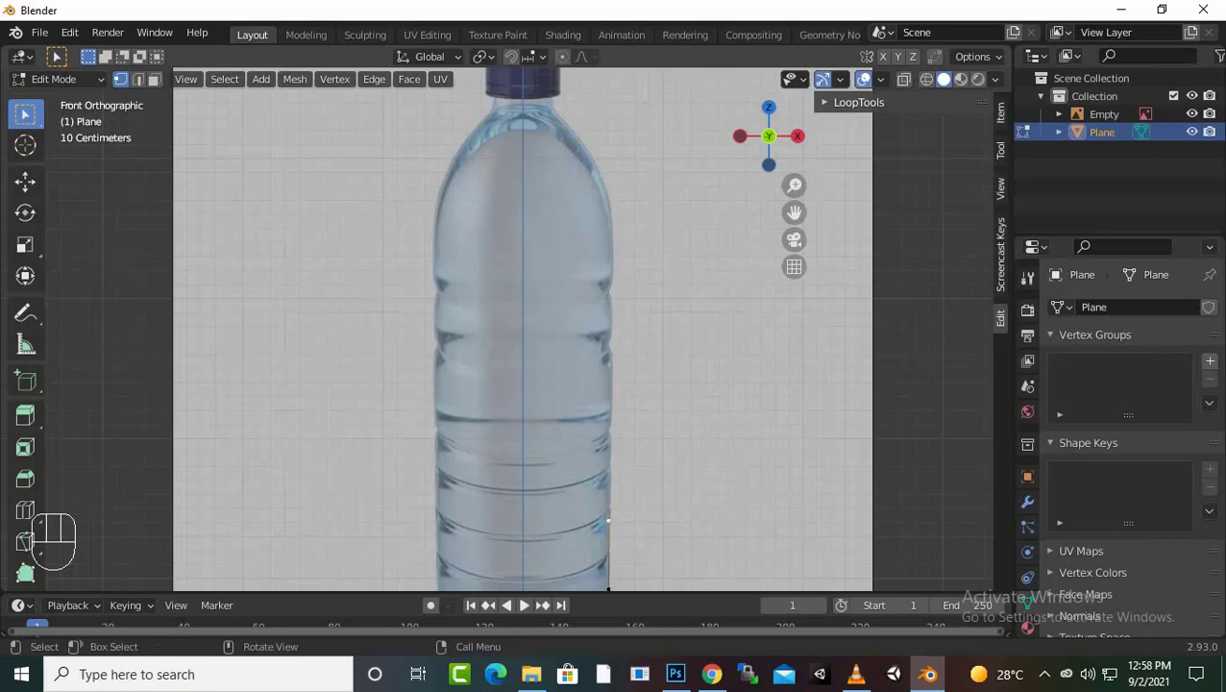
left_click_drag(663, 470, 580, 531)
key("e")
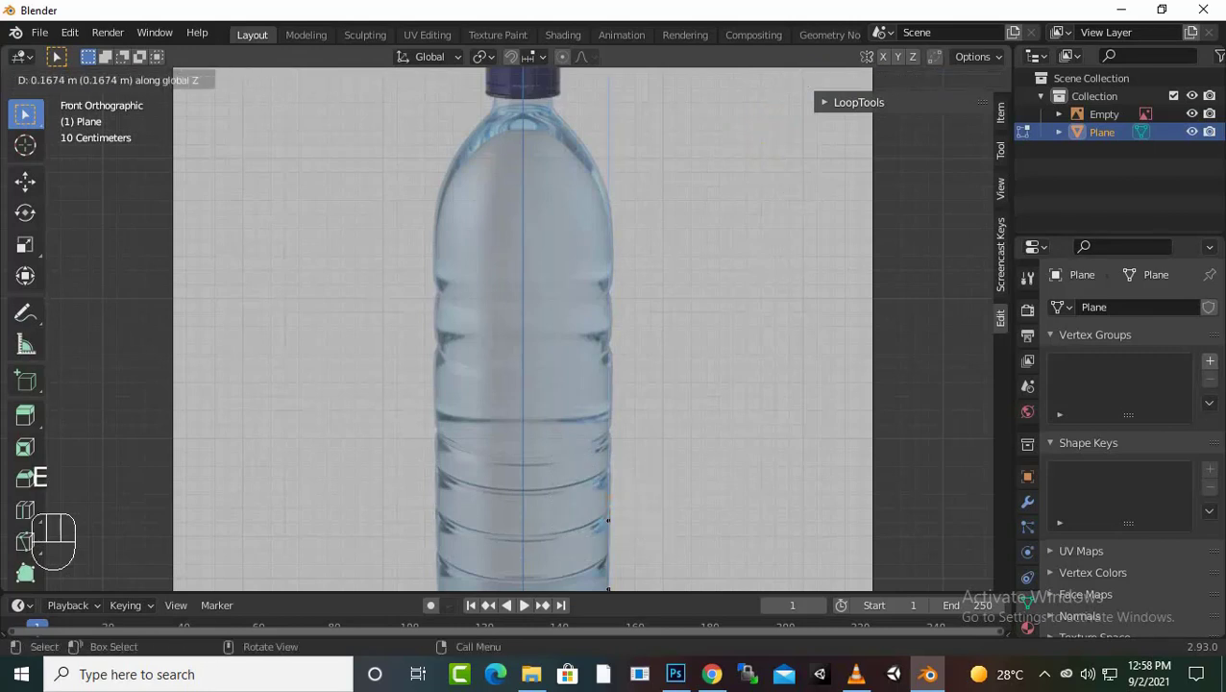
left_click(609, 474)
key("e")
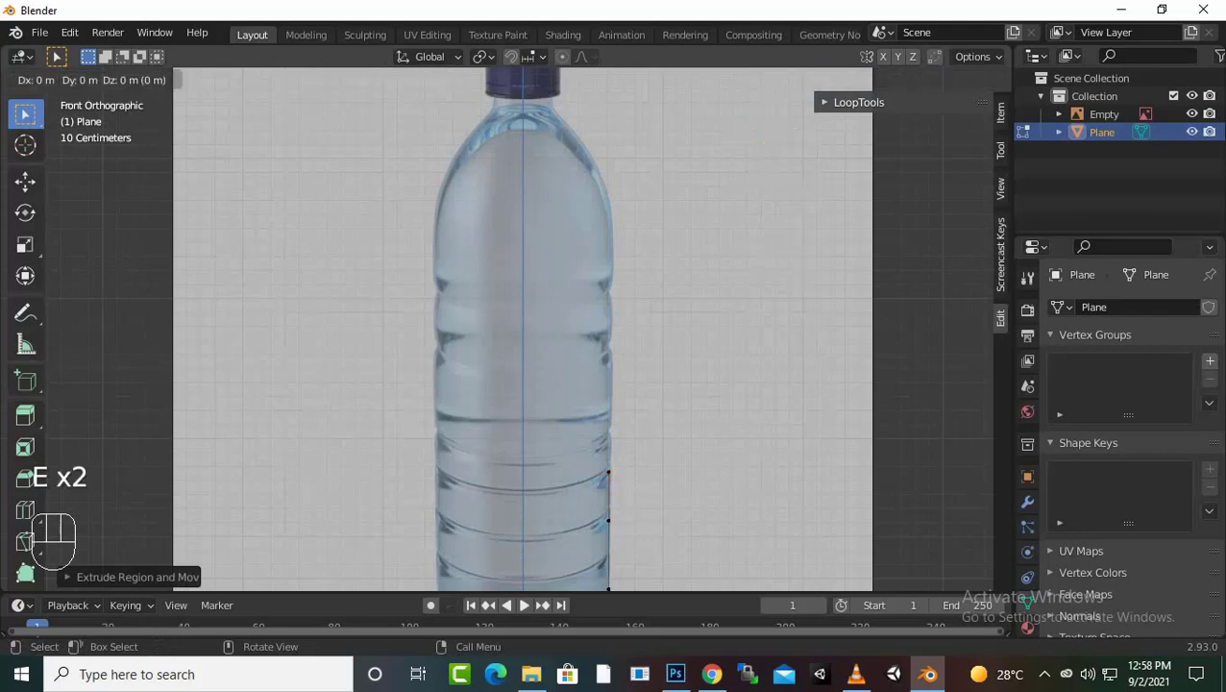
left_click(608, 424)
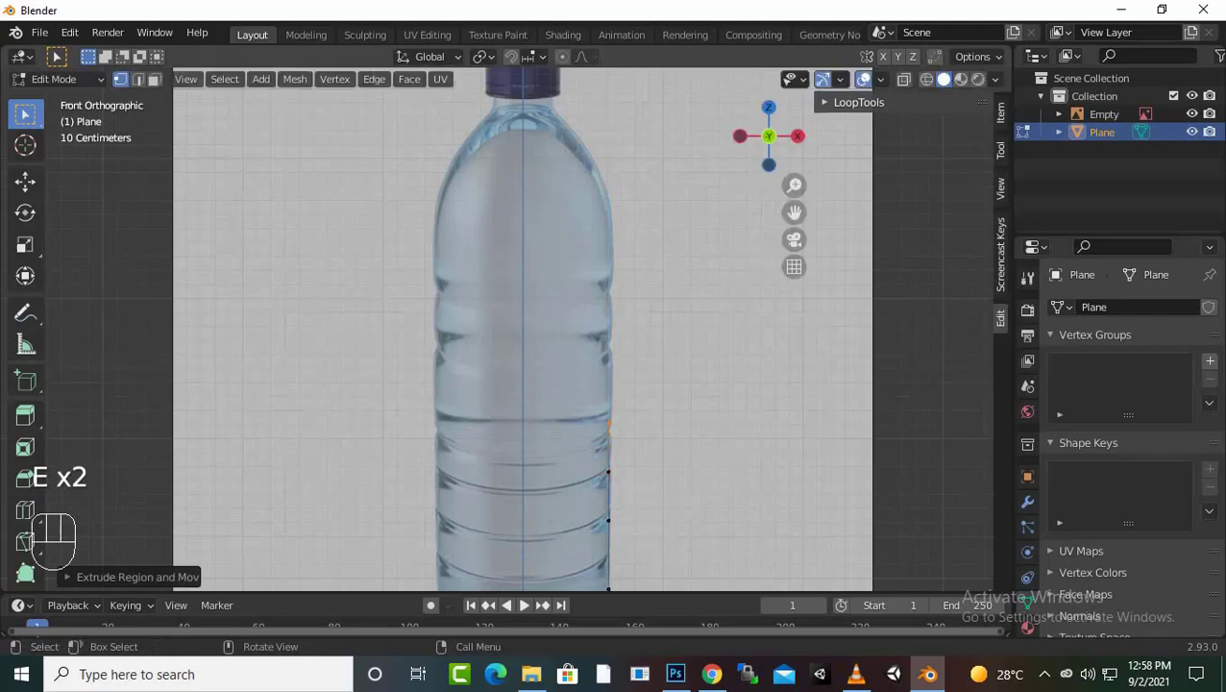
Step: Extrude three more vertices upward along Z past the lower waist groove, ending at the upper groove on the right outline
key("e")
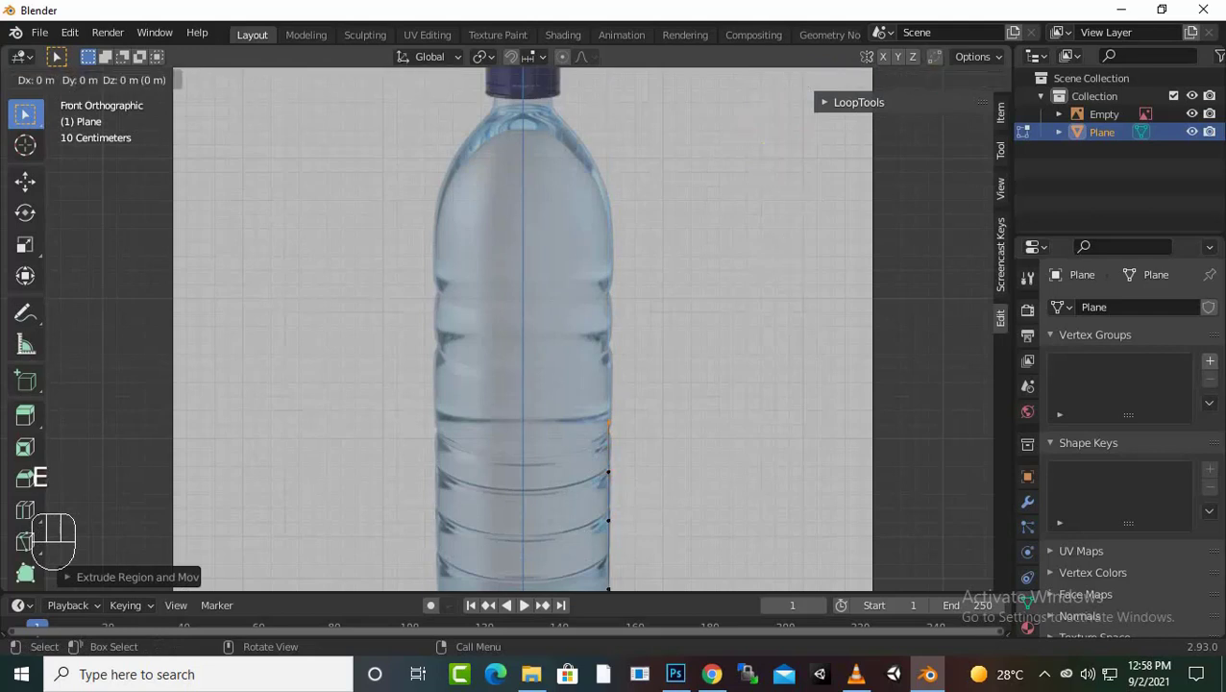
key("Return")
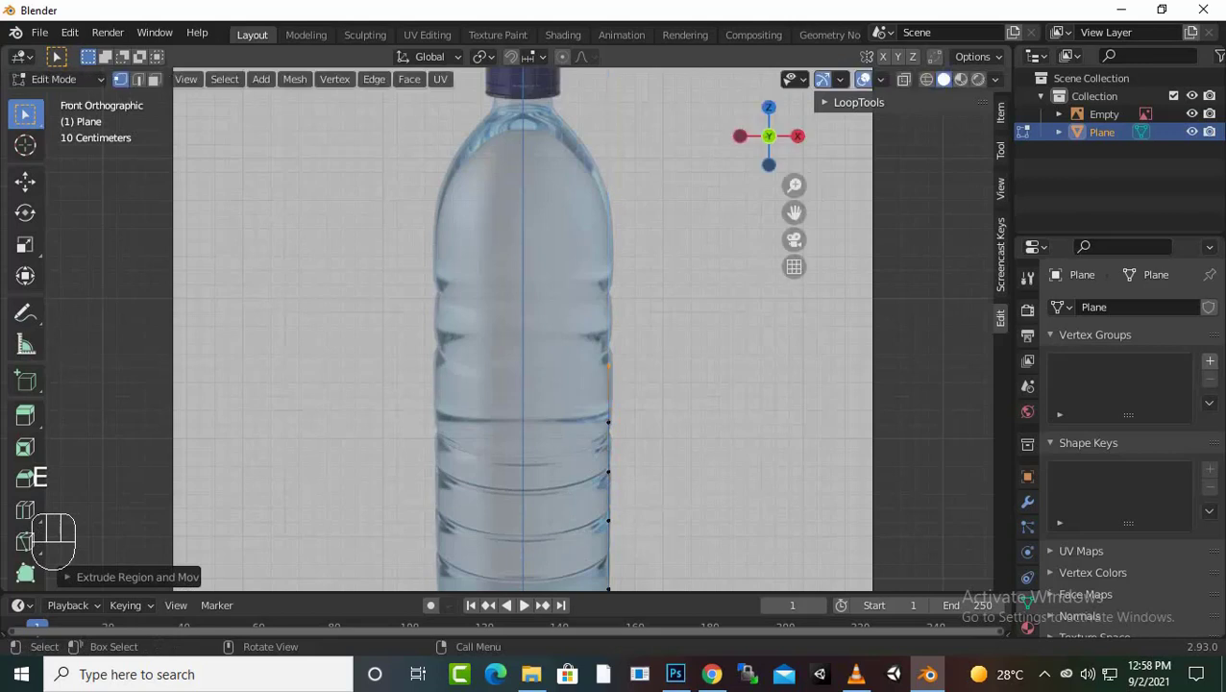
key("e")
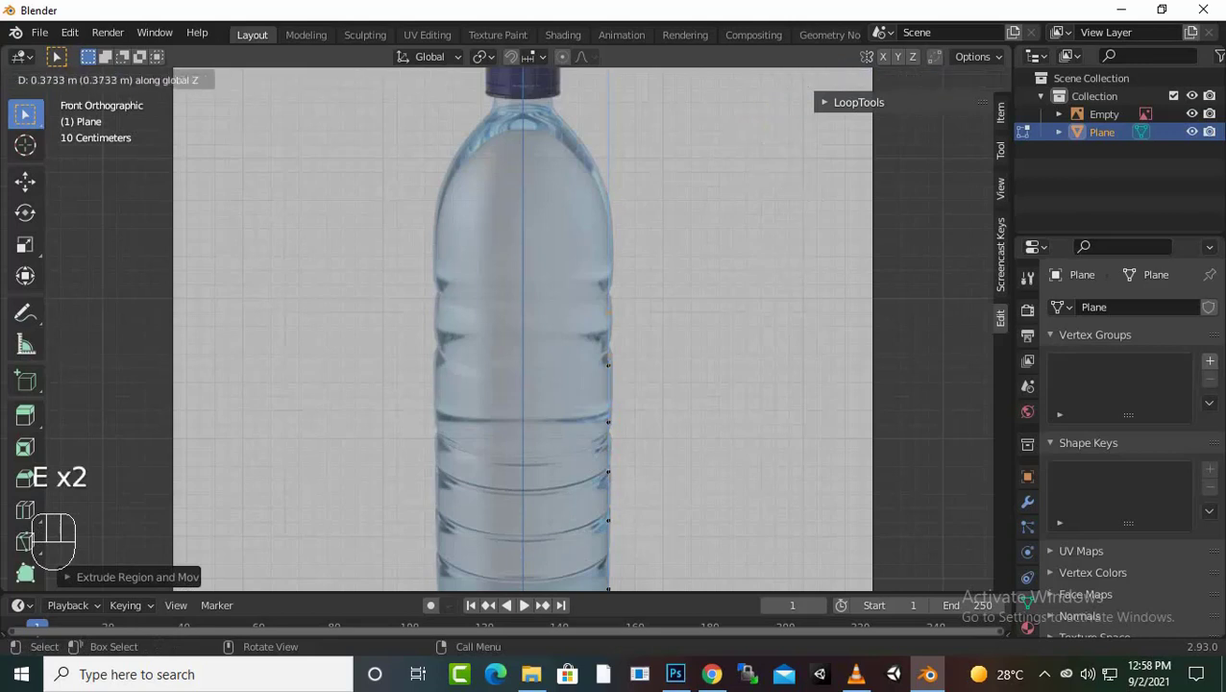
key("Return")
key("e")
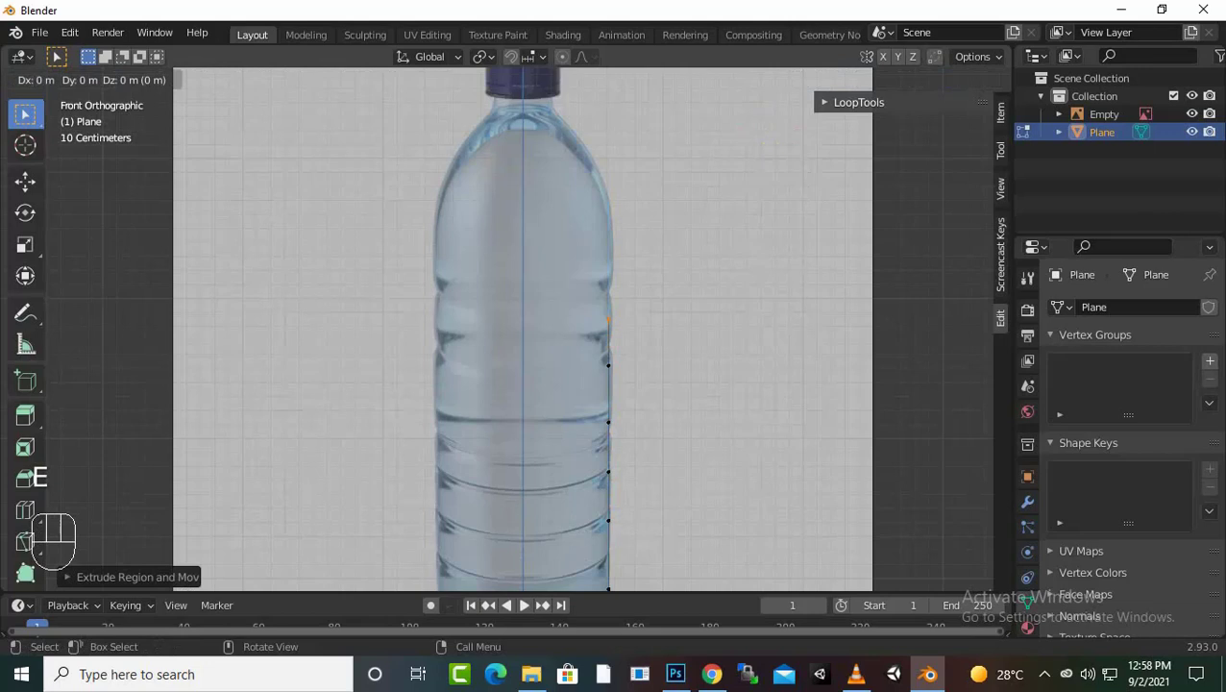
key("Return")
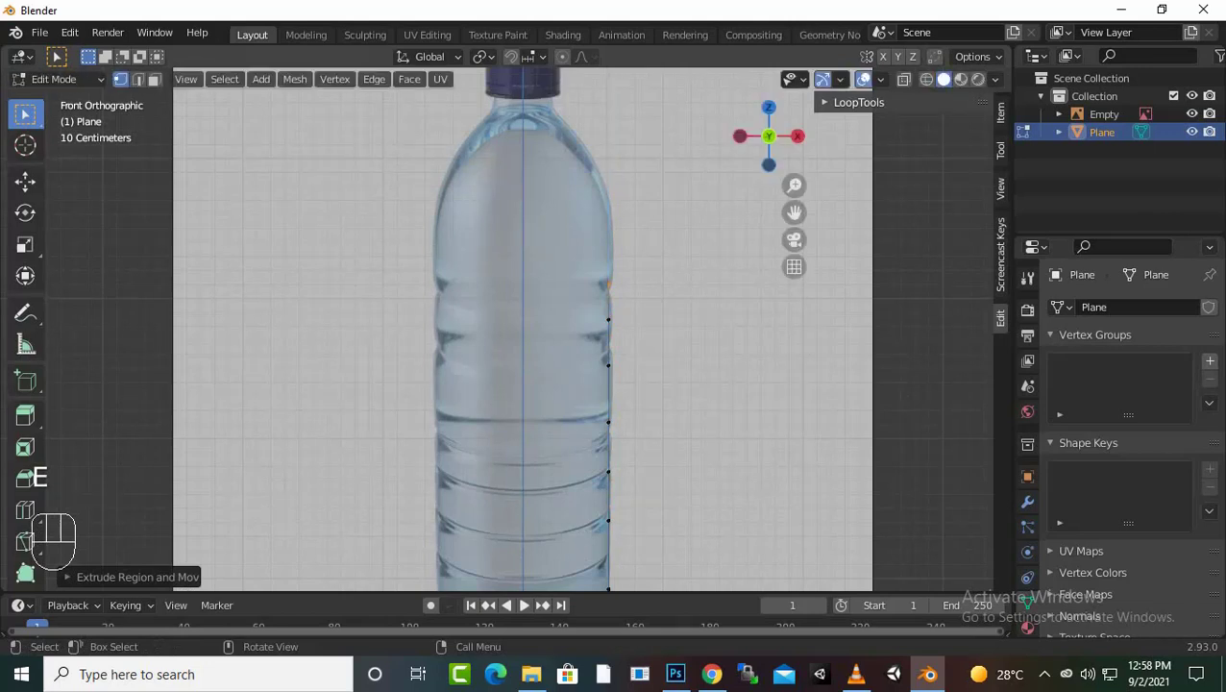
Step: Extrude three further vertices upward along Z from the upper groove to where the shoulder starts curving inward
key("e")
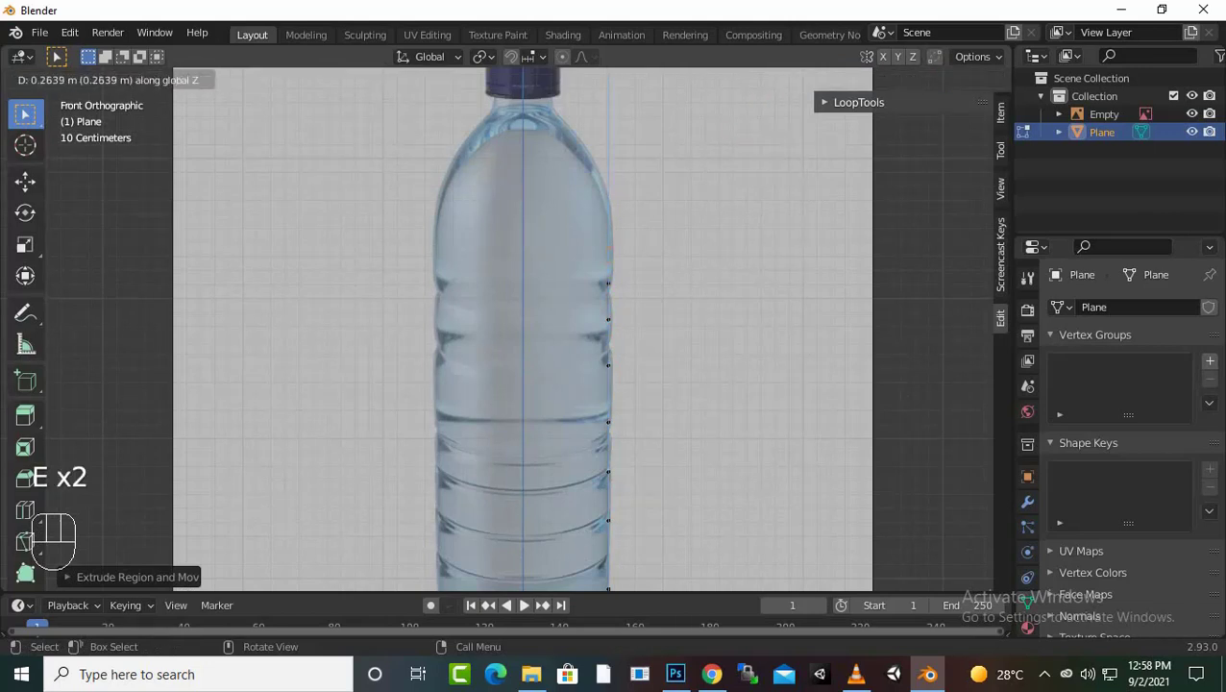
key("Return")
key("e")
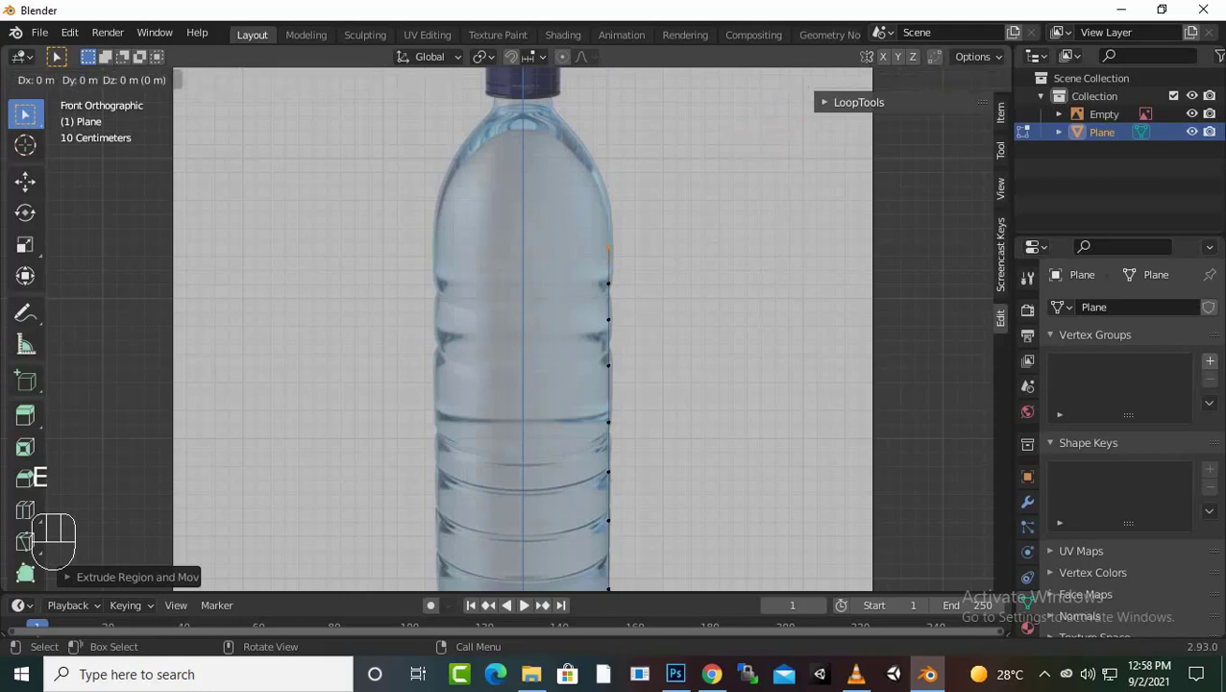
key("Return")
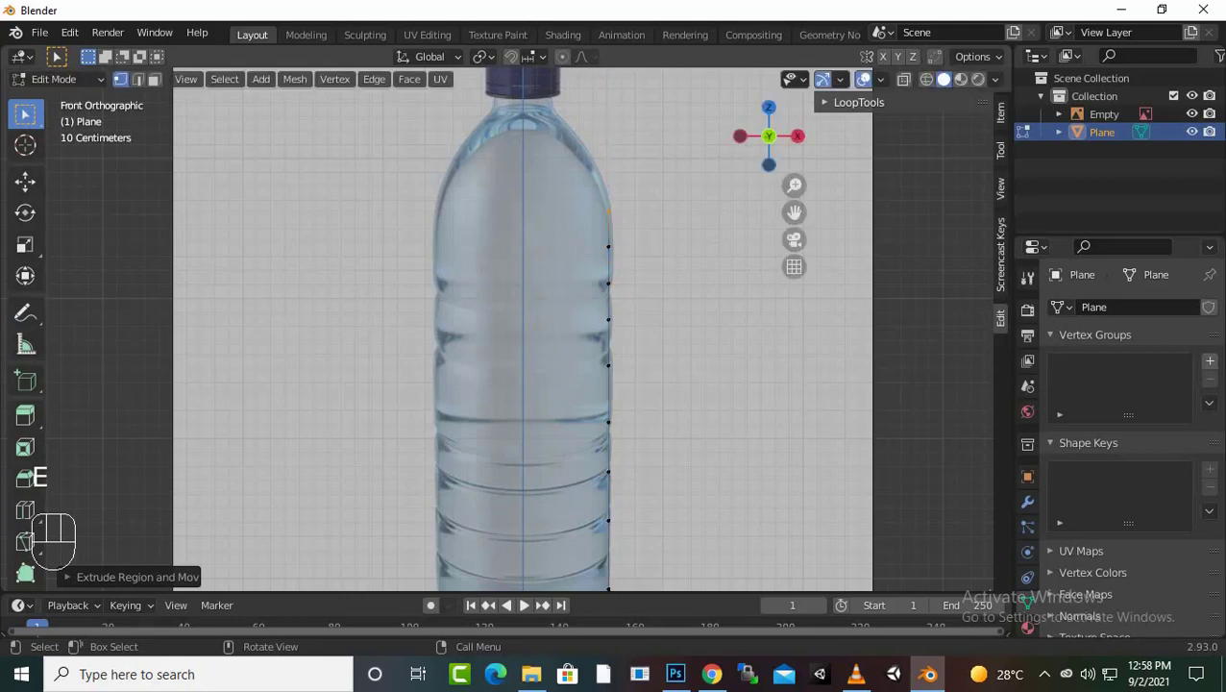
key("e")
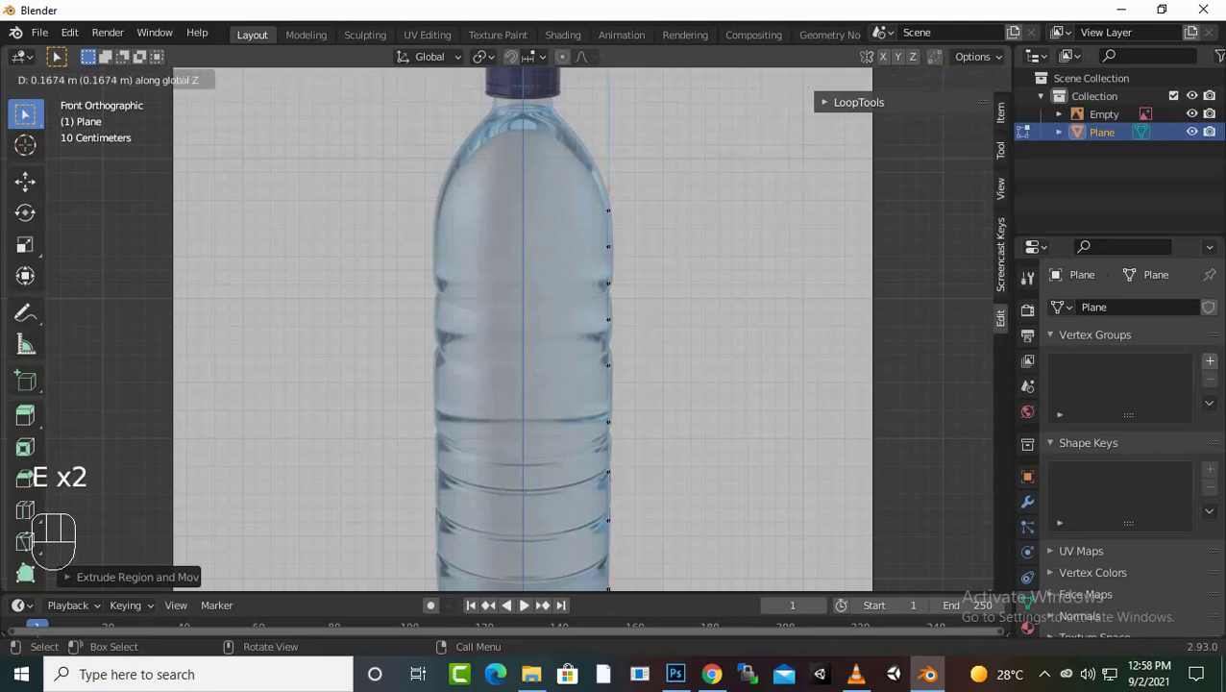
key("Return")
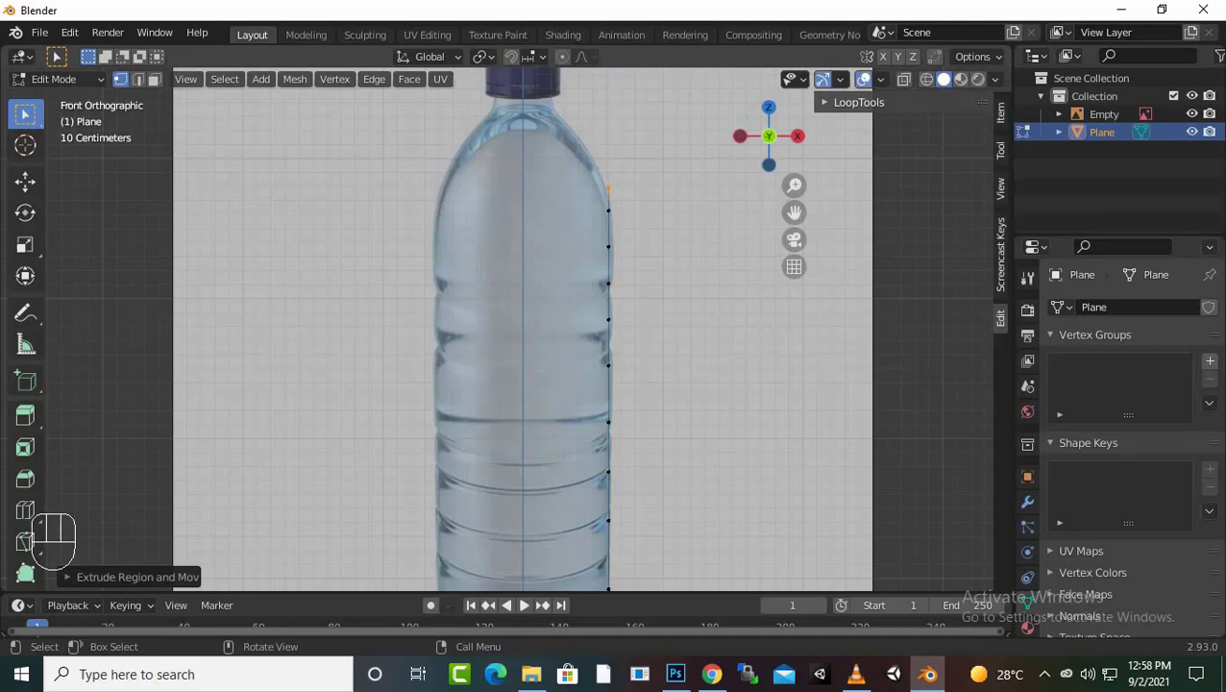
Step: Trace the right shoulder curve with five short extrusions angled inward and upward to the base of the neck
key("e")
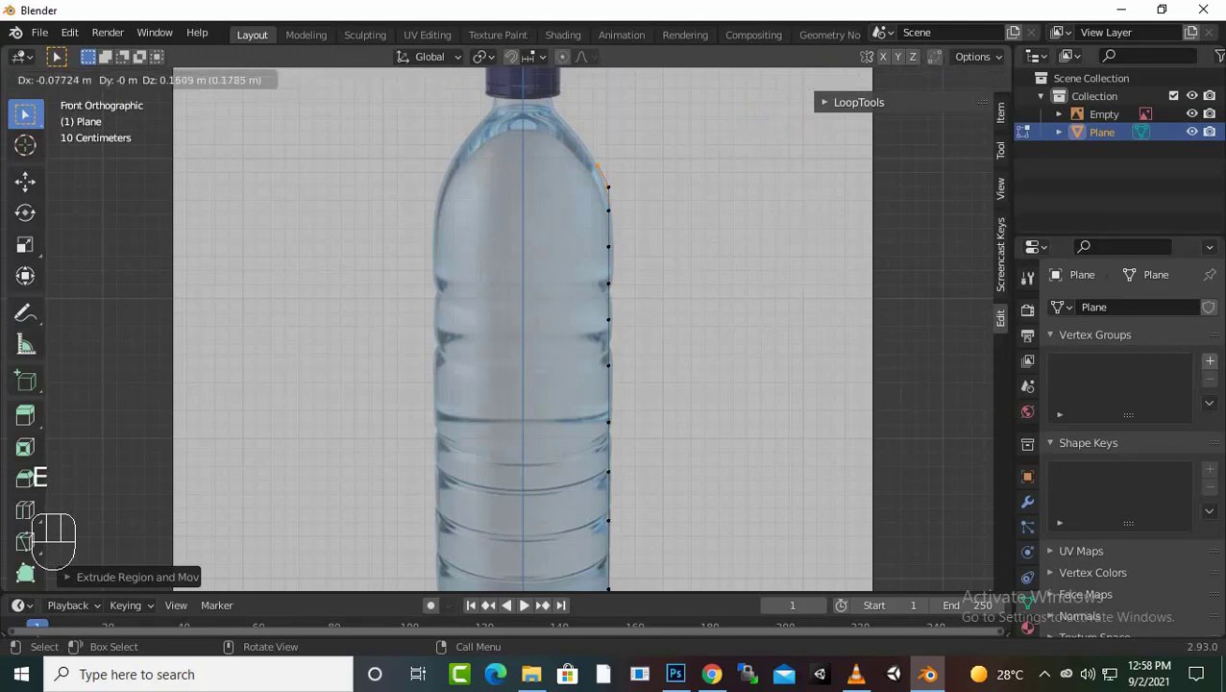
key("Return")
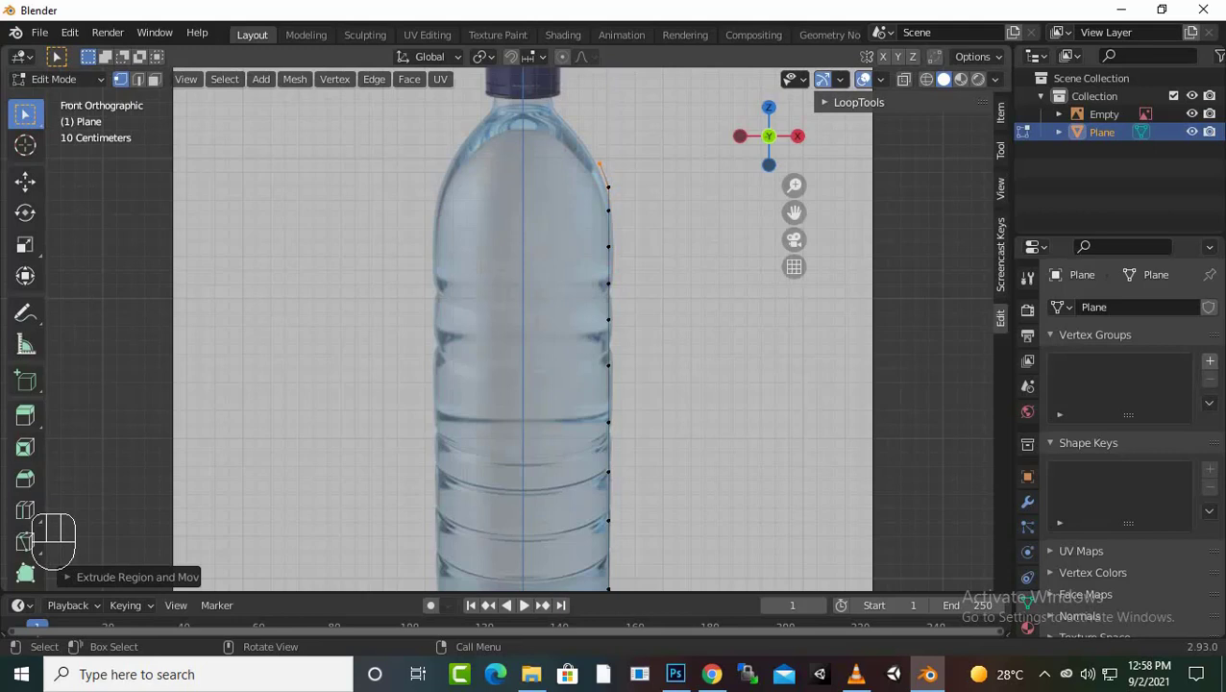
key("e")
key("Return")
key("e")
key("Return")
key("e")
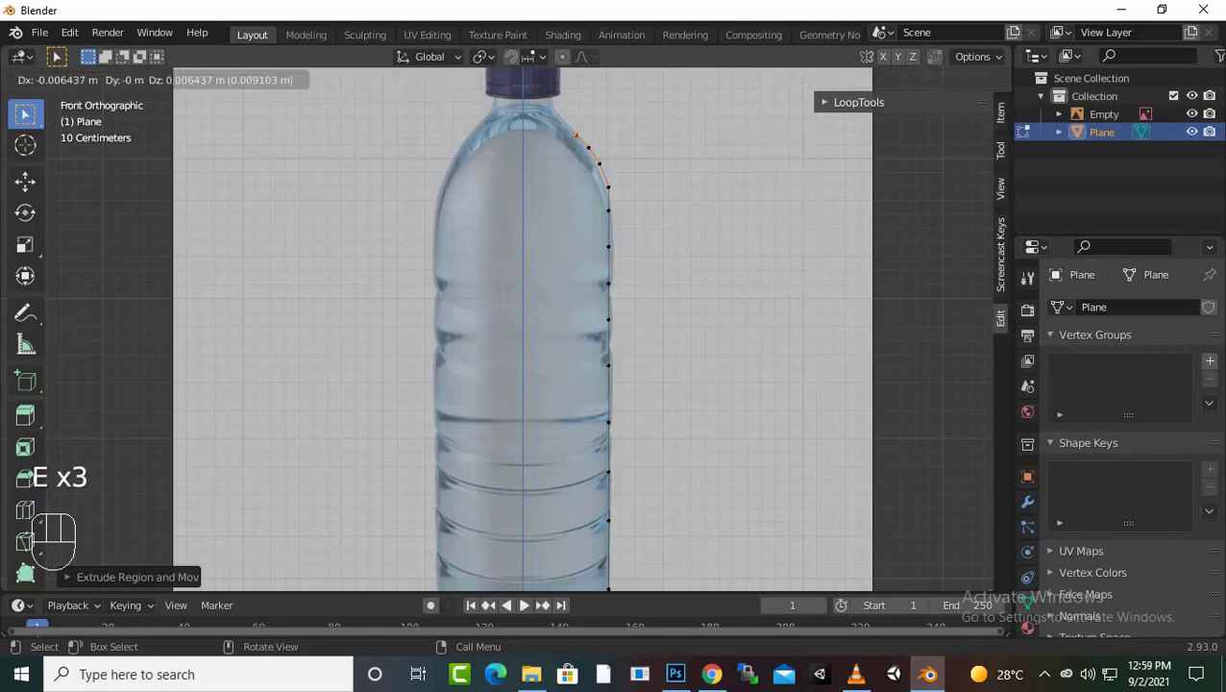
key("Return")
key("e")
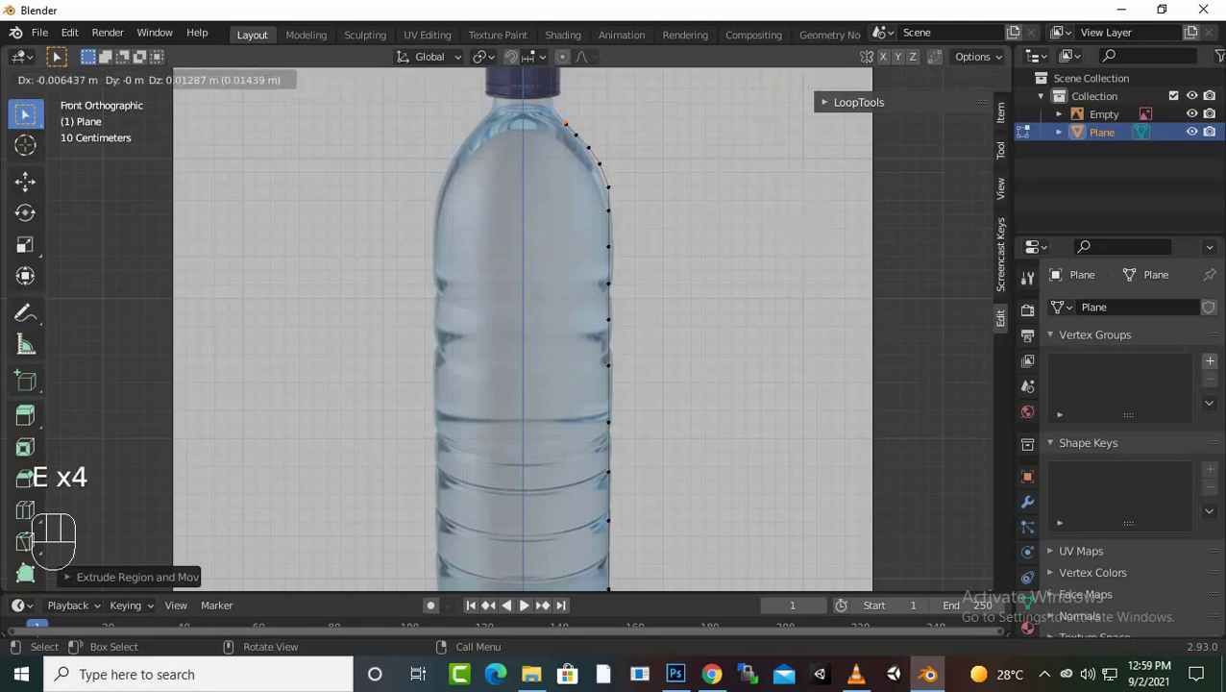
key("Return")
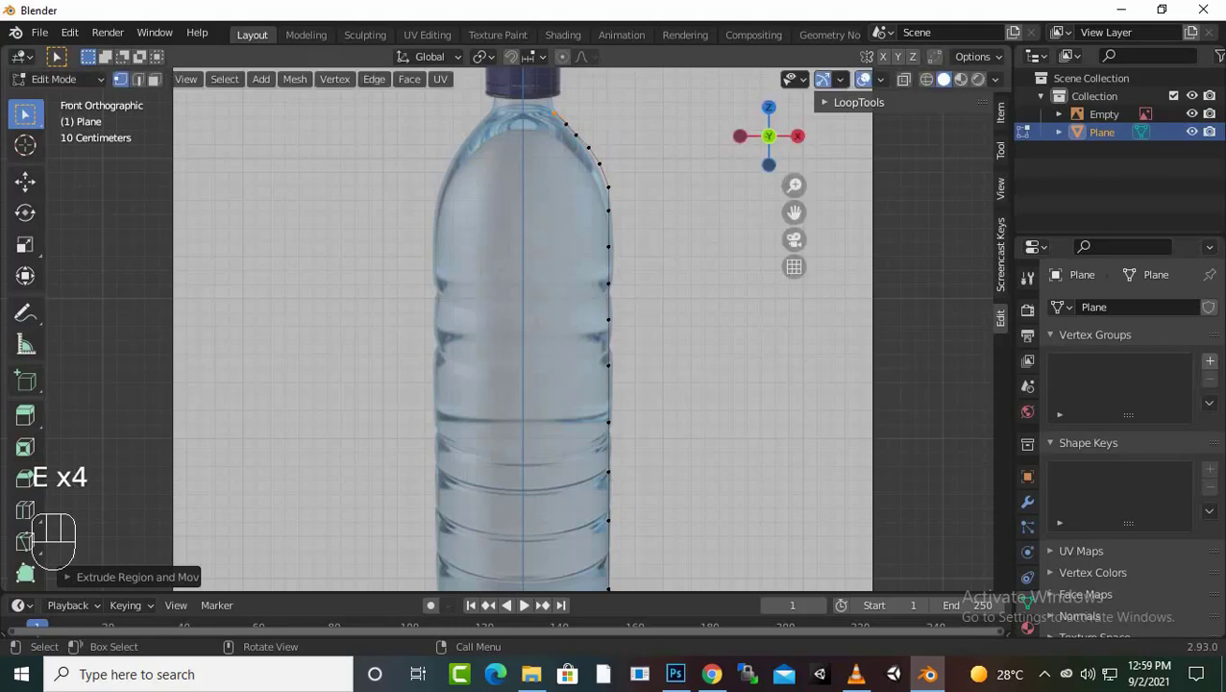
Step: Extrude the neck profile straight up along Z in three segments, starting with about 0.06 m and ending inside the cap area
key("e")
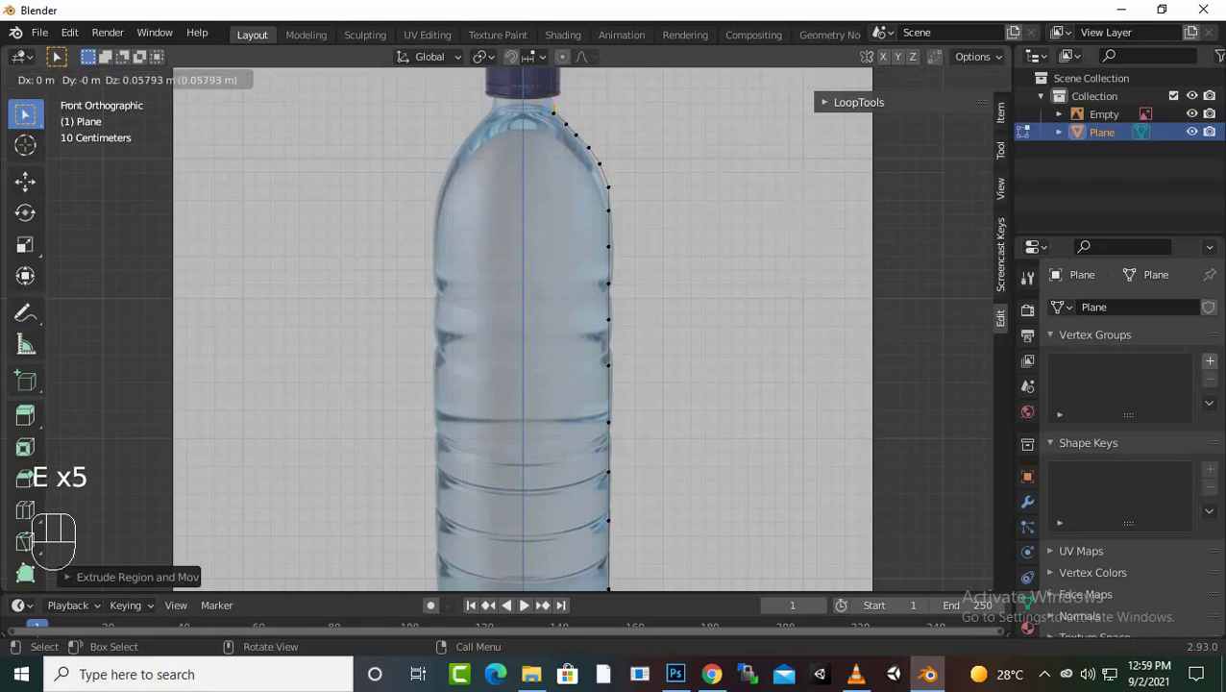
key("z")
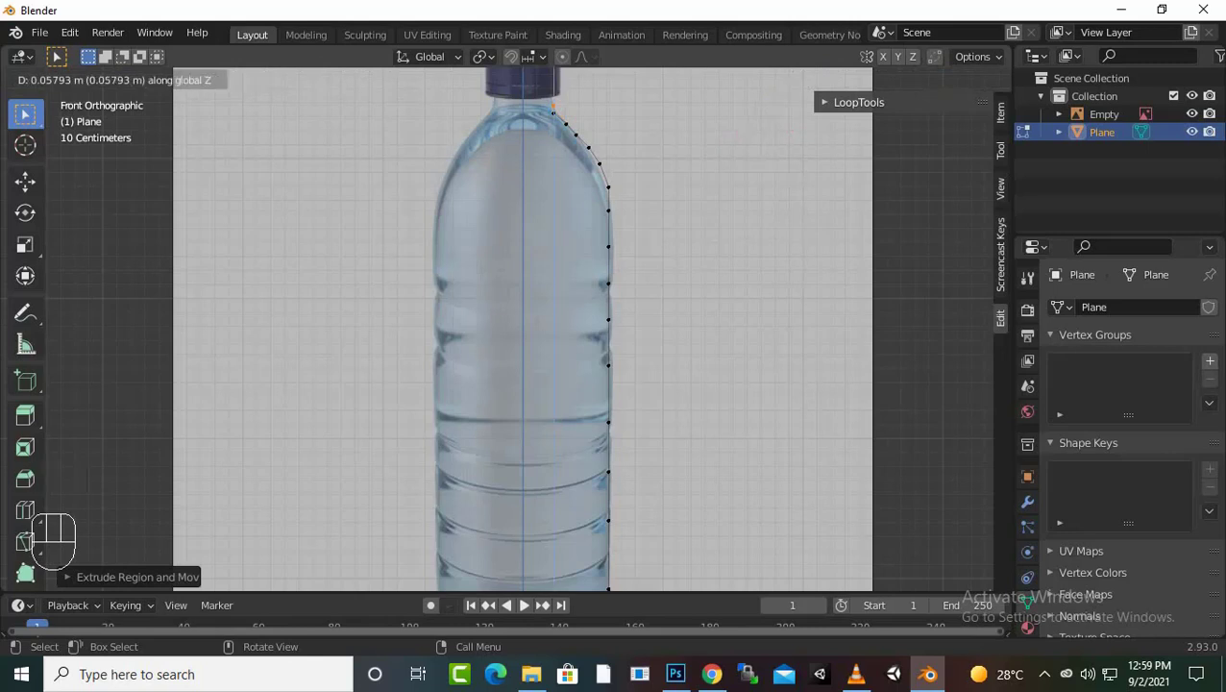
key("Return")
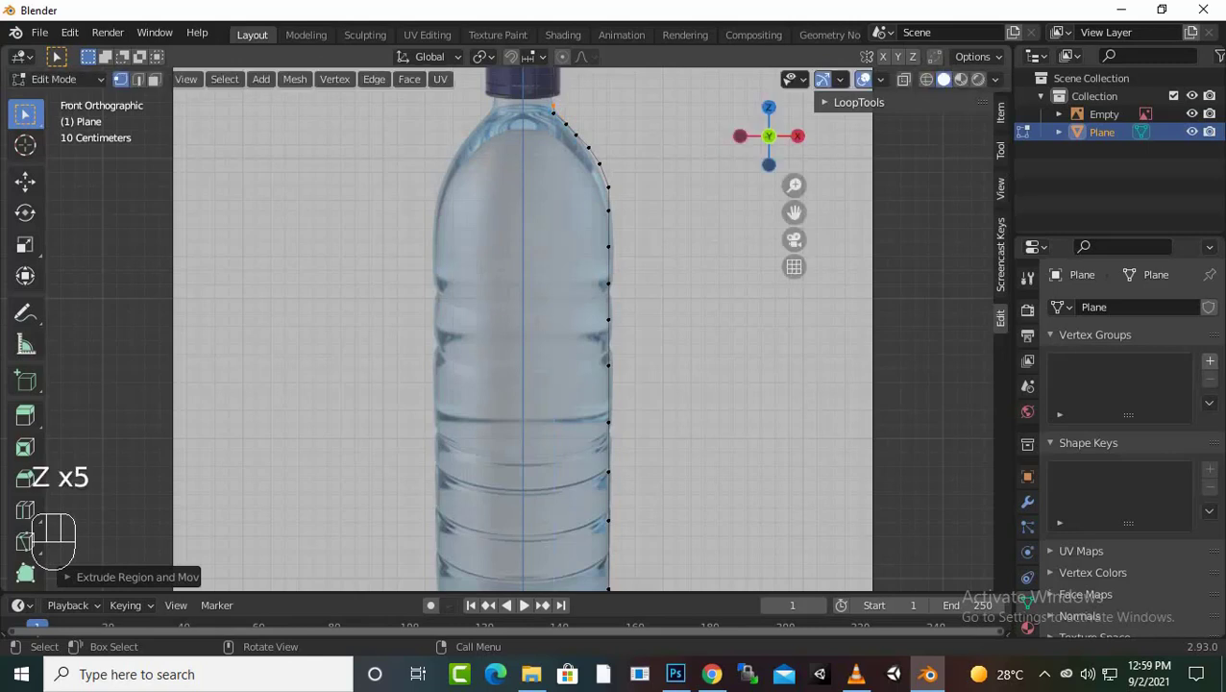
key("e")
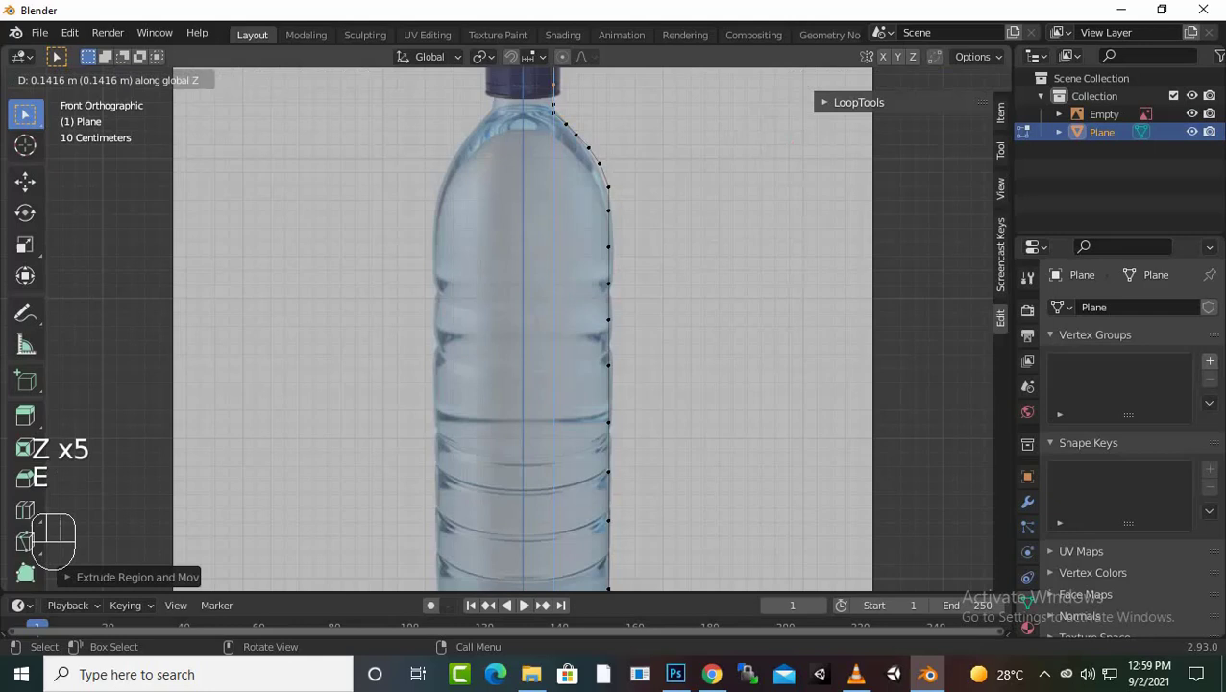
key("Return")
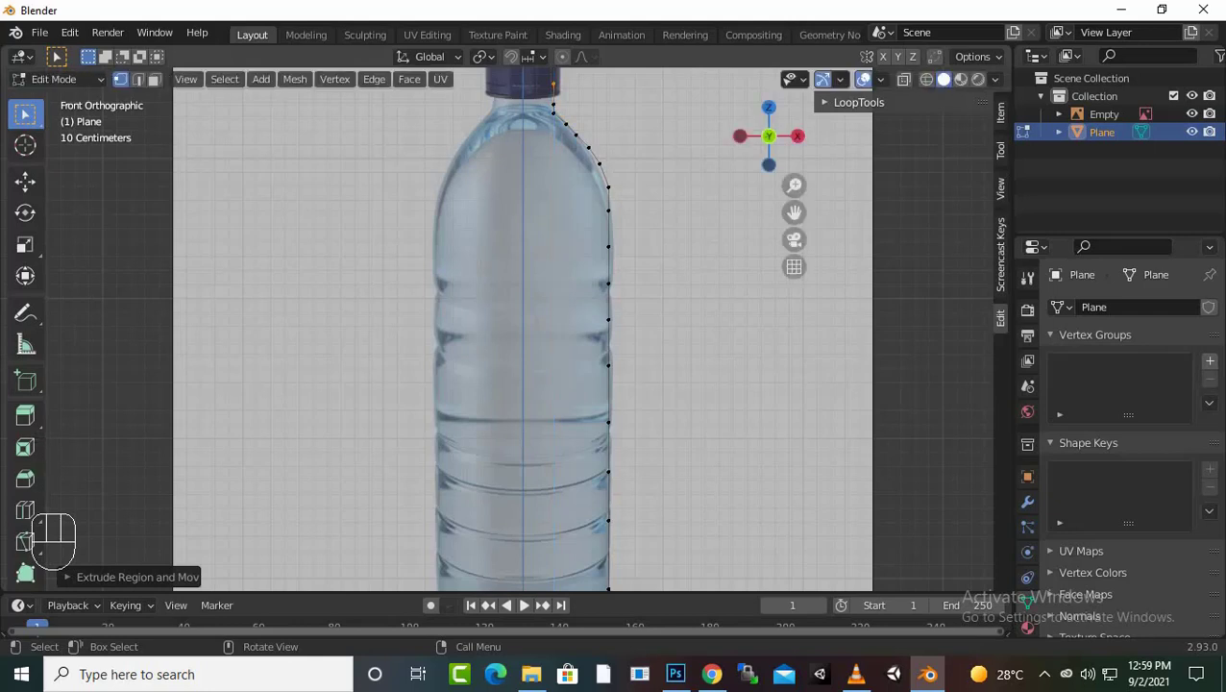
left_click_drag(793, 212, 790, 318)
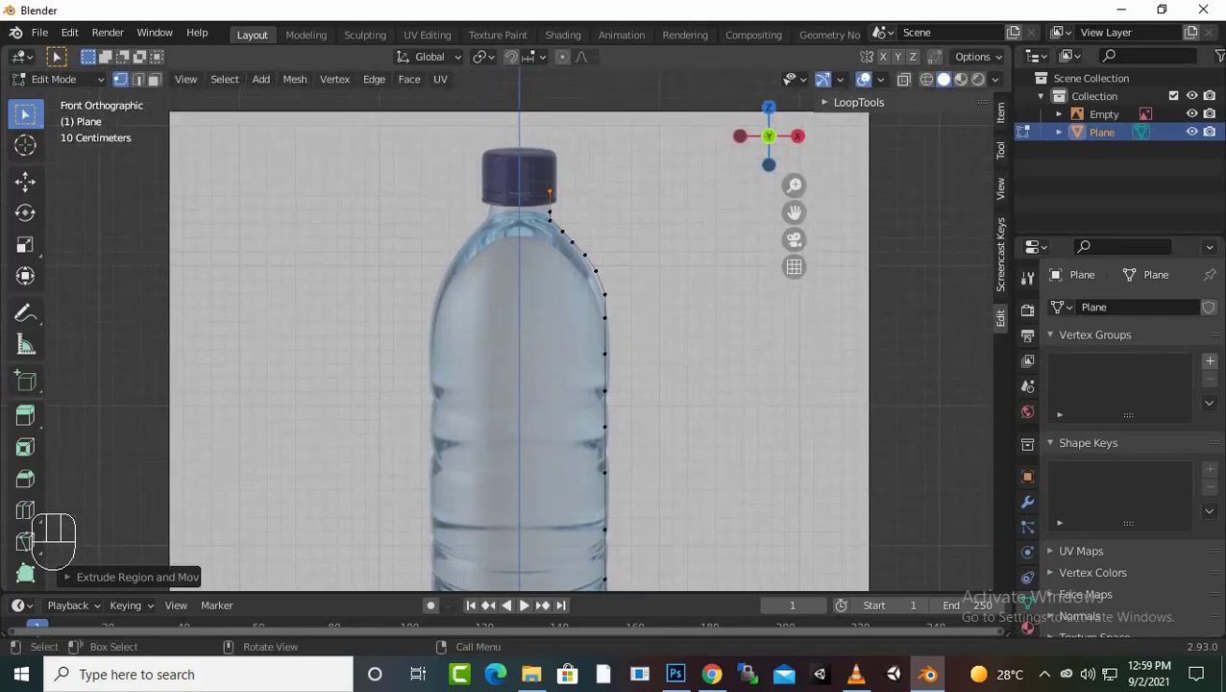
key("e")
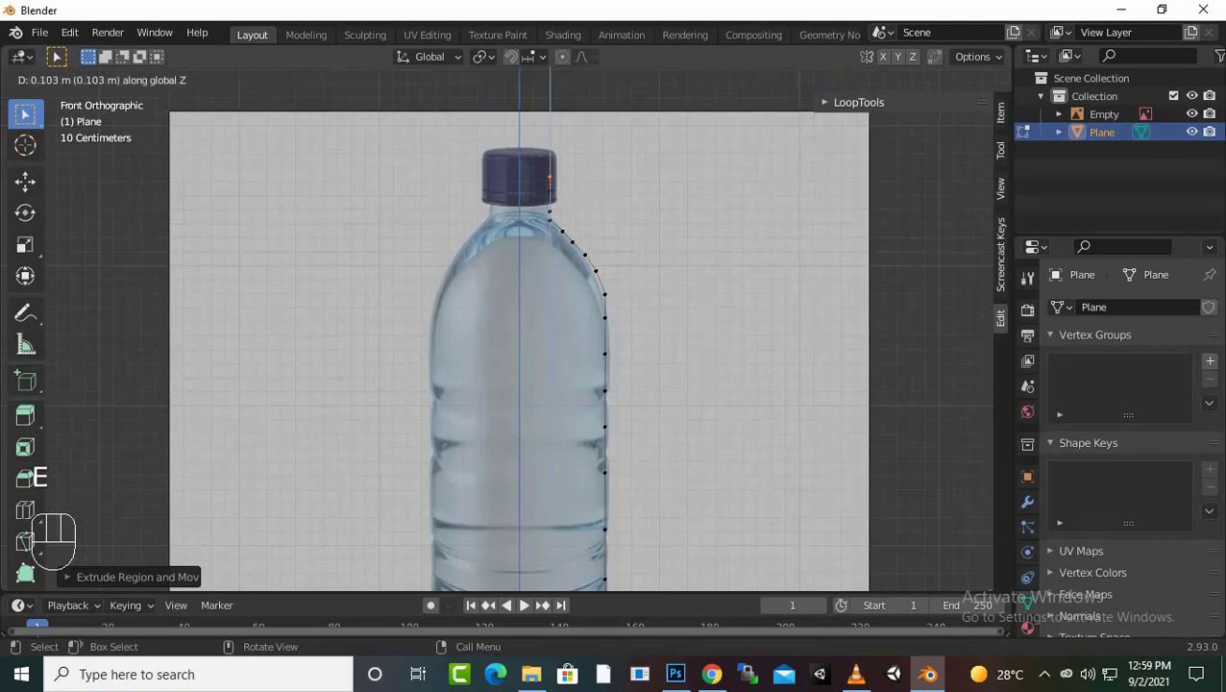
left_click(549, 169)
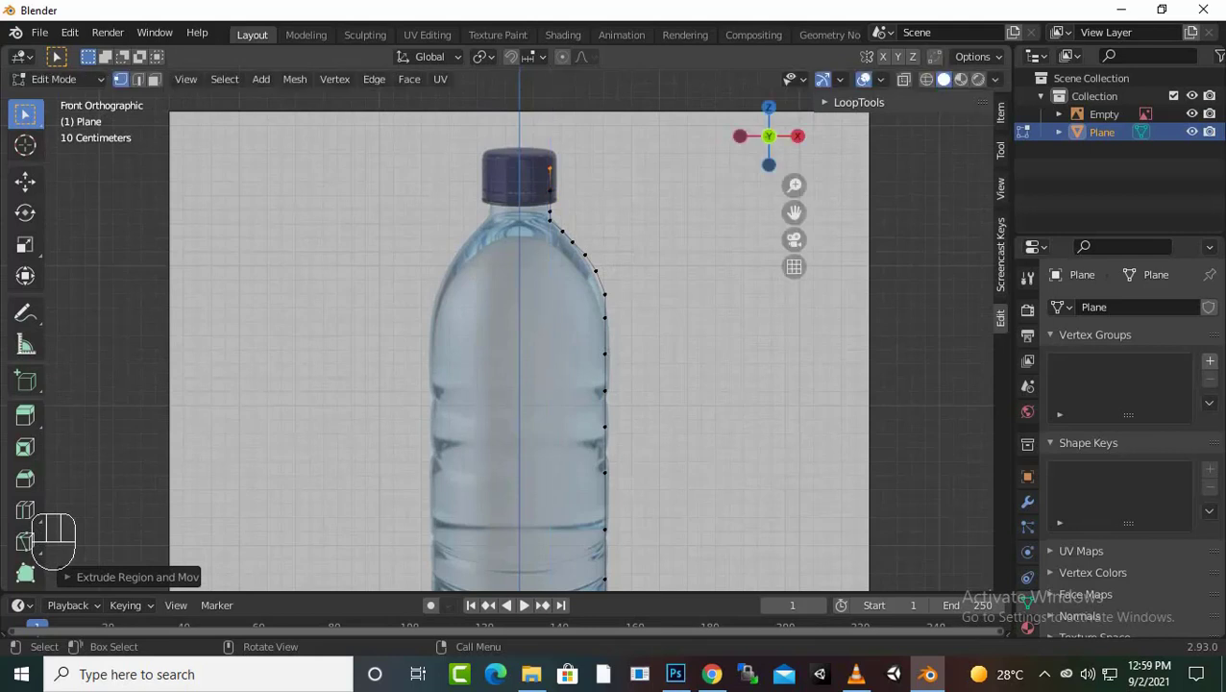
Step: Select the lowest vertex on the right outline and extrude it down along Z to where the base starts curving
left_click_drag(794, 212, 746, 73)
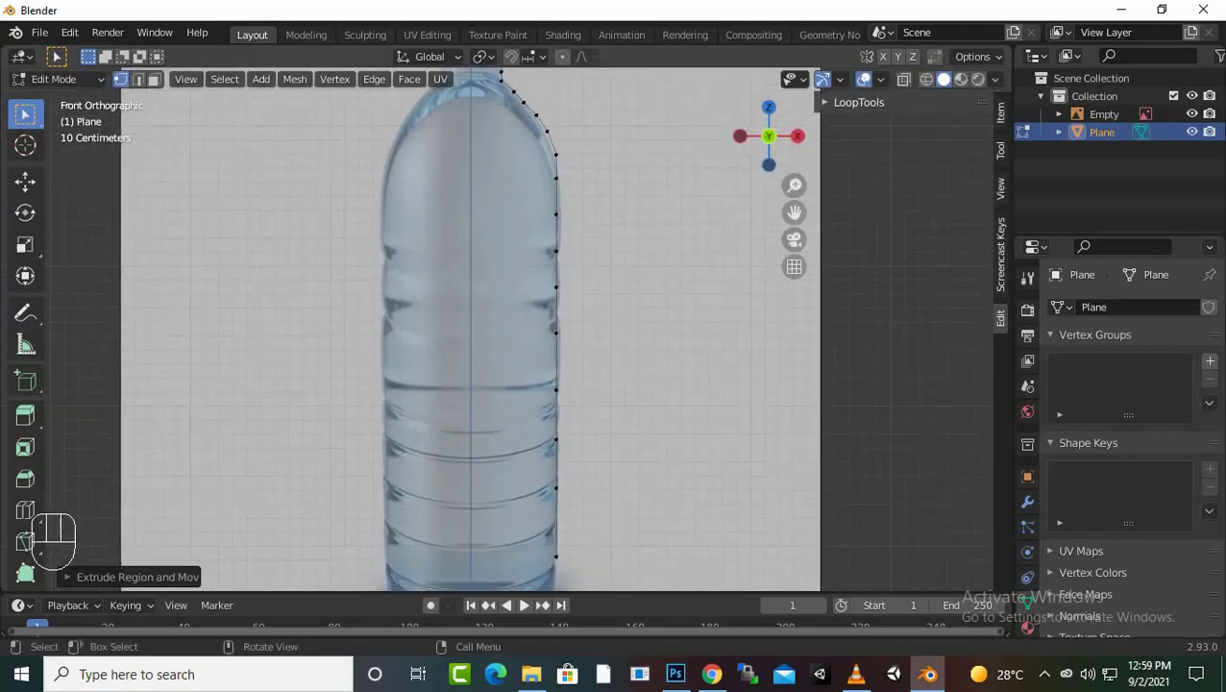
left_click_drag(794, 213, 780, 25)
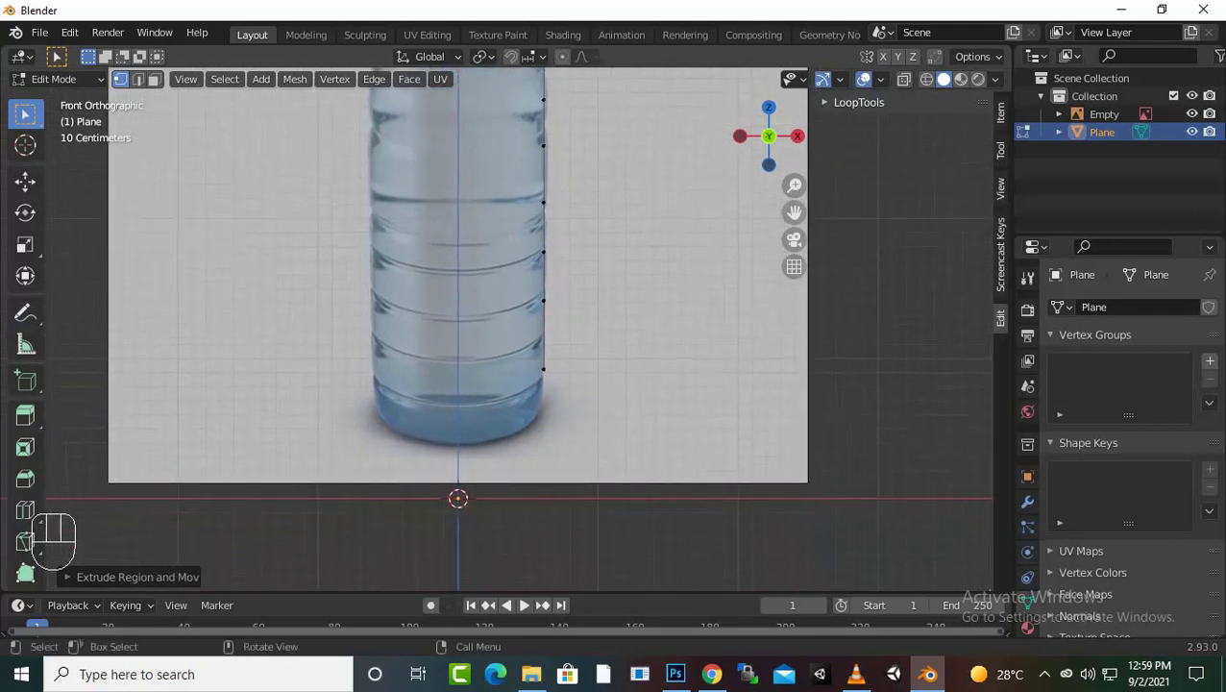
scroll(563, 388, "up", 2)
left_click(560, 386)
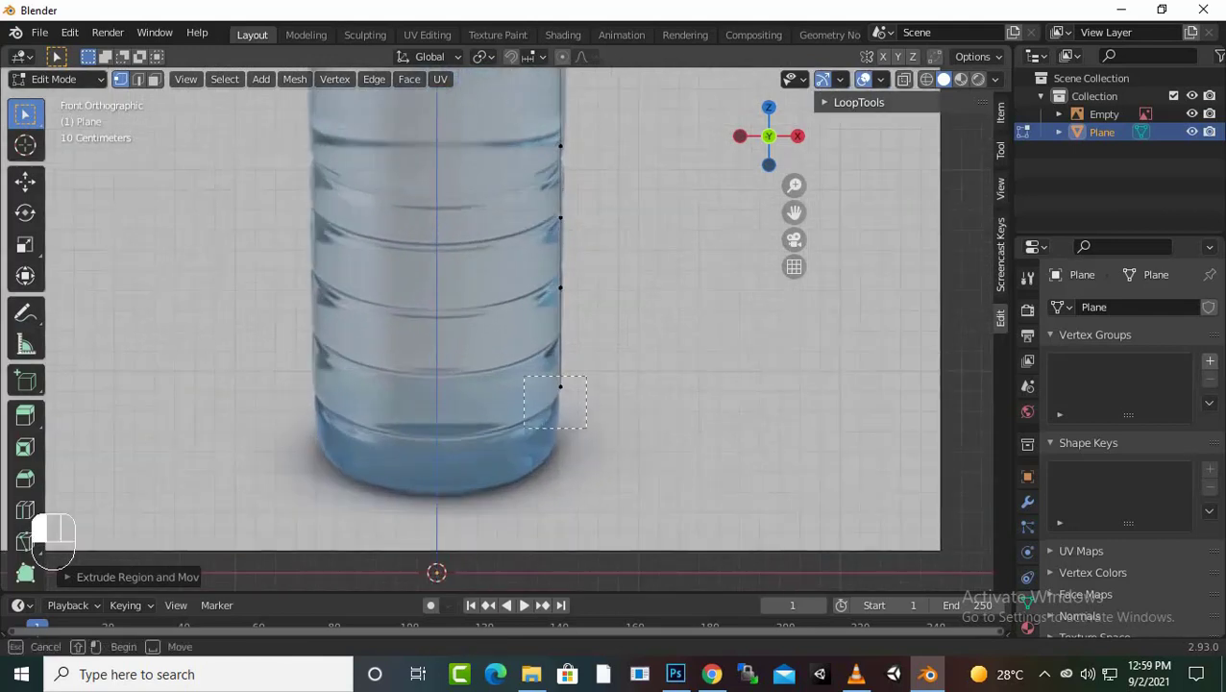
key("e")
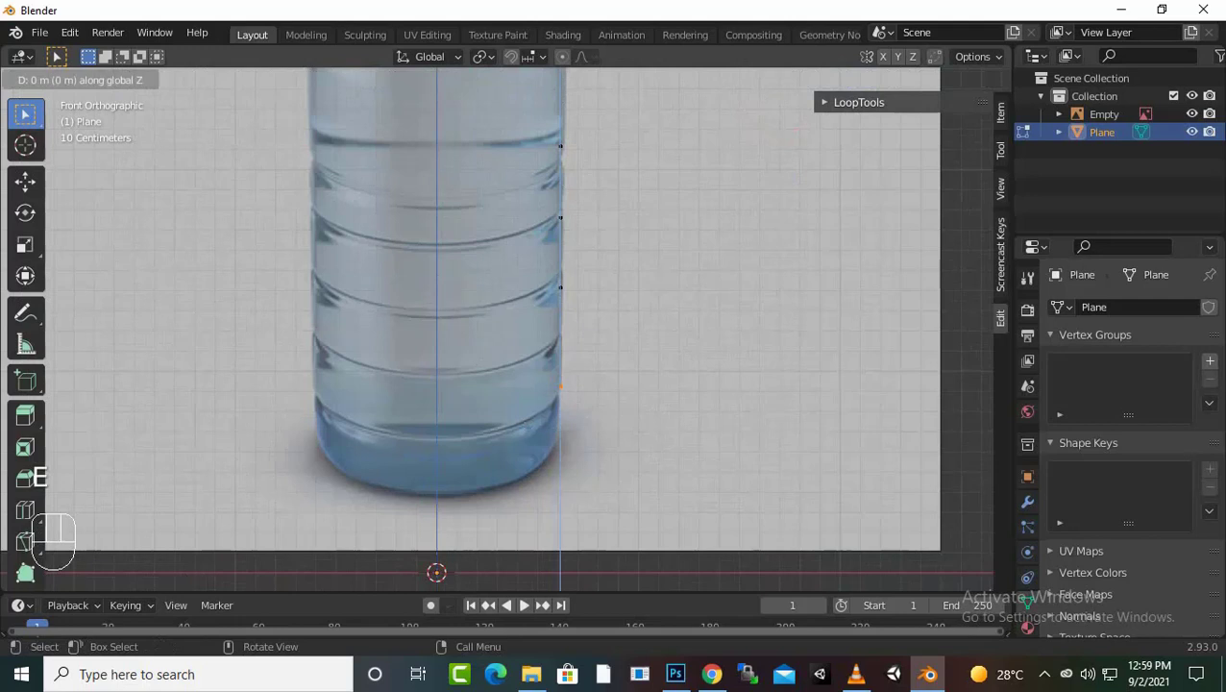
left_click(560, 424)
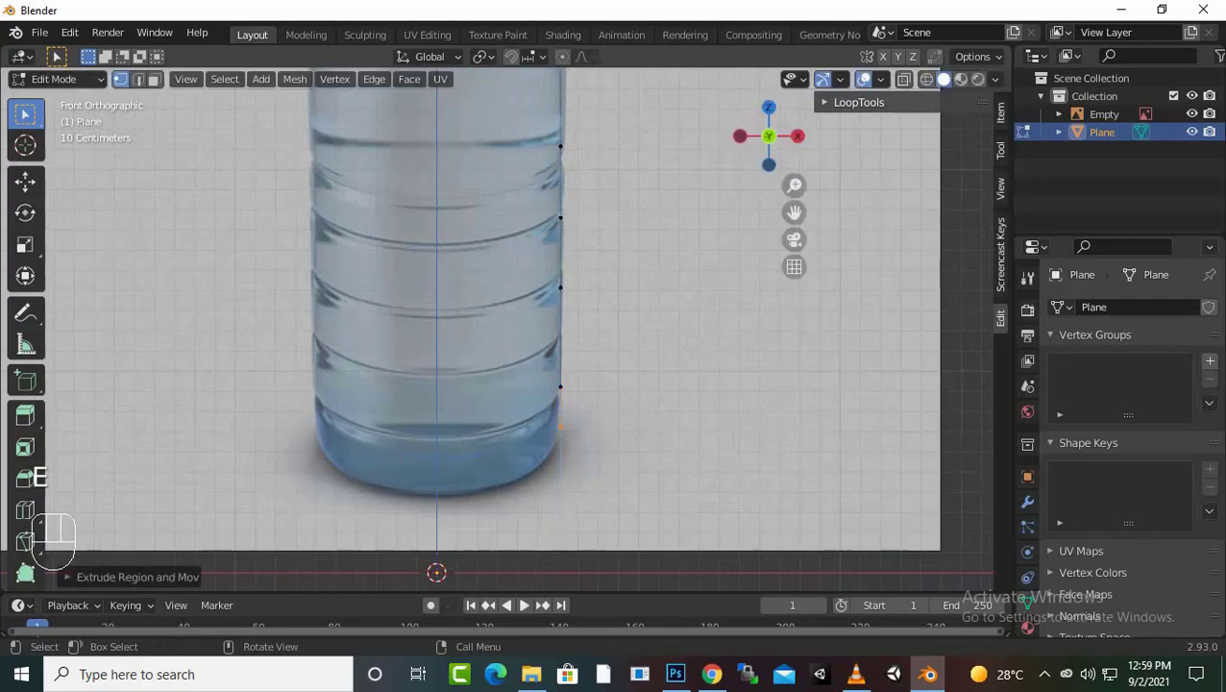
Step: Trace the rounded lower-right corner of the bottle with three extrusions angled inward and downward to the underside
key("e")
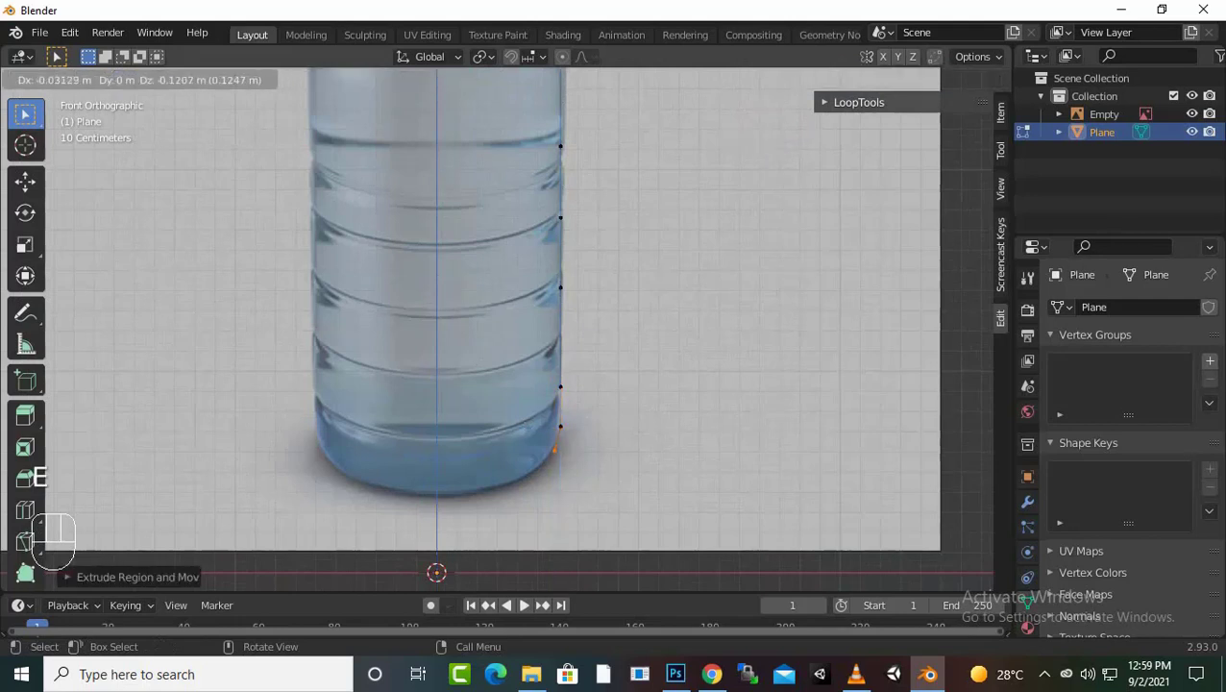
key("Return")
key("e")
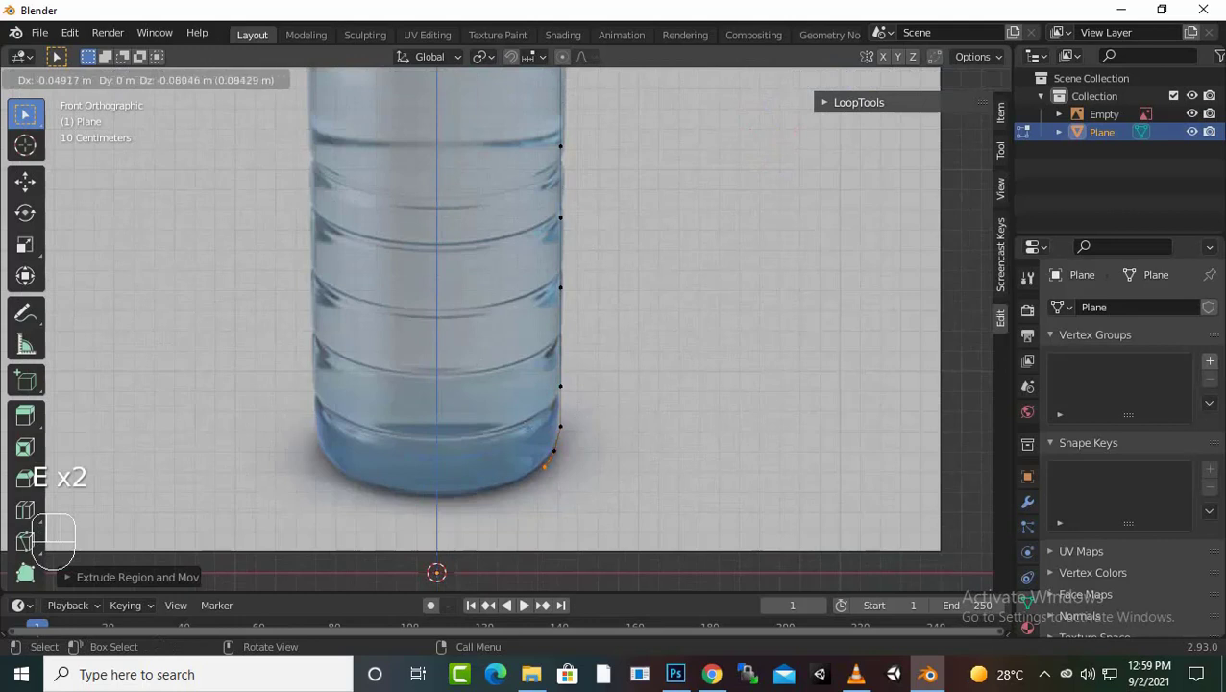
key("Return")
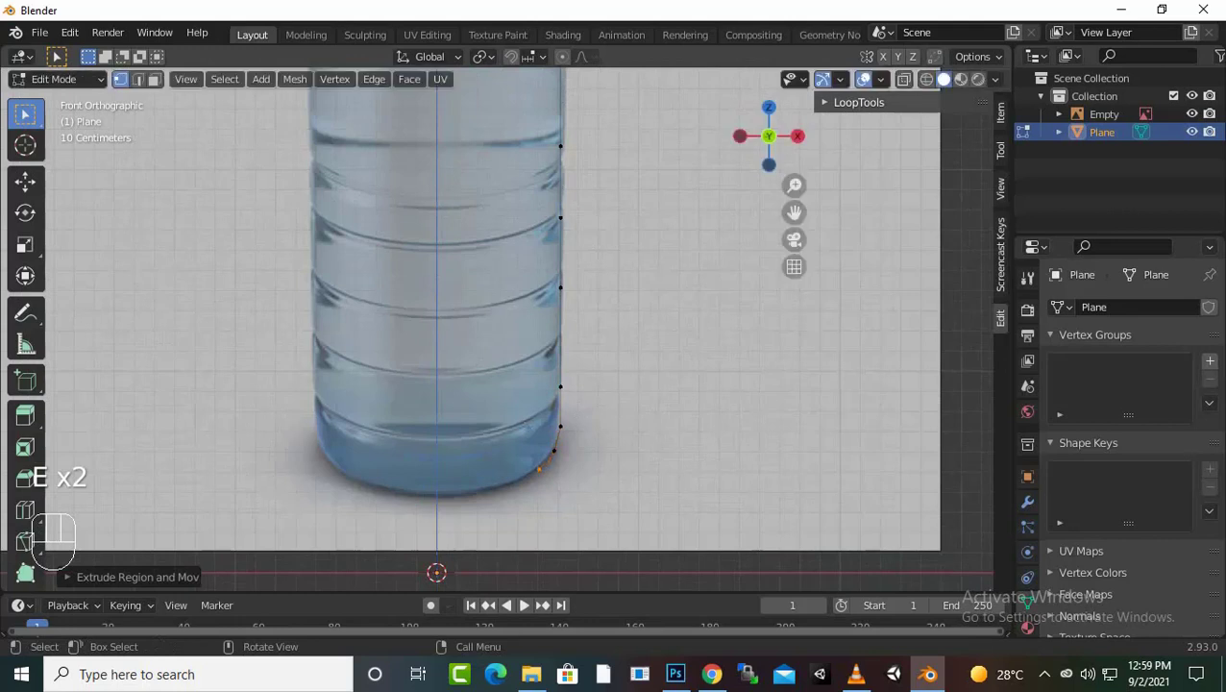
key("e")
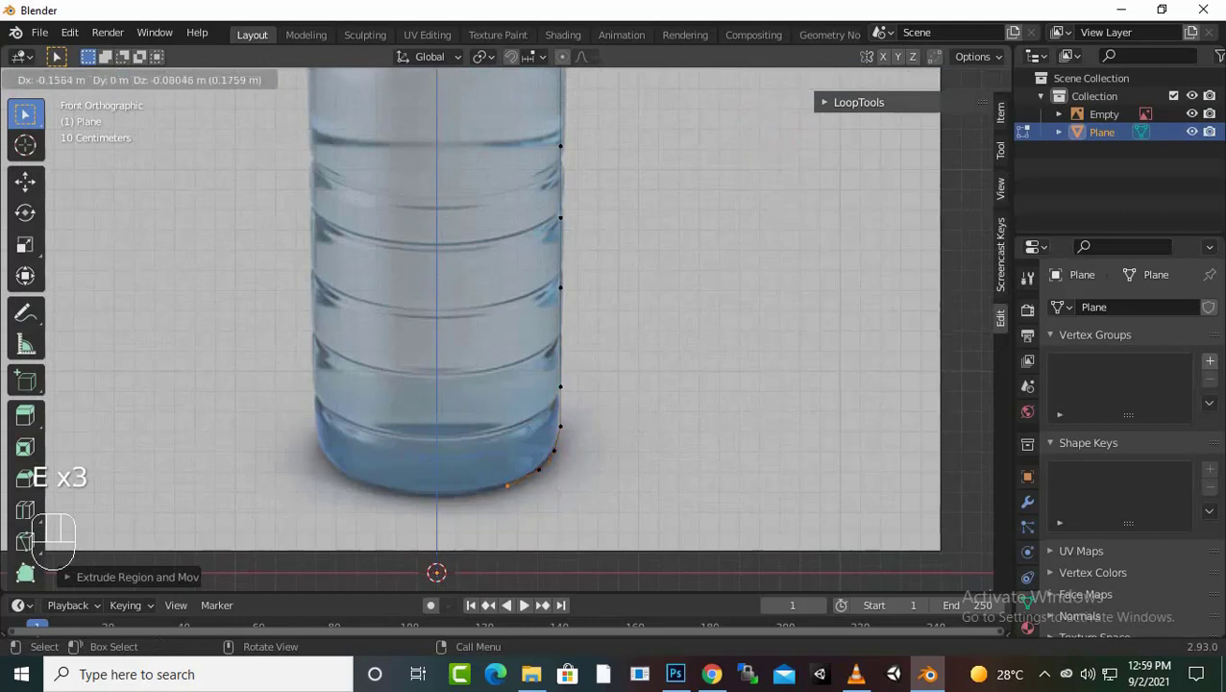
key("Return")
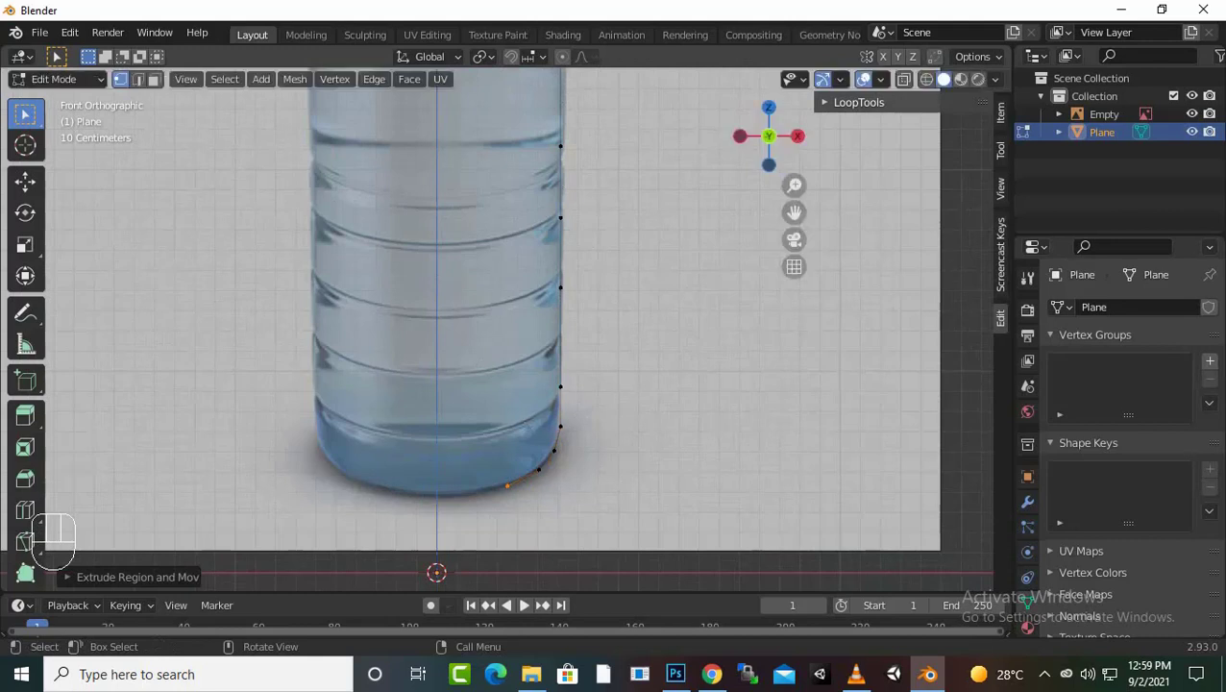
Step: Extrude the underside inward along X in three segments, about 0.165 m, about 0.143 m and a short one ending near the center axis
key("e")
key("x")
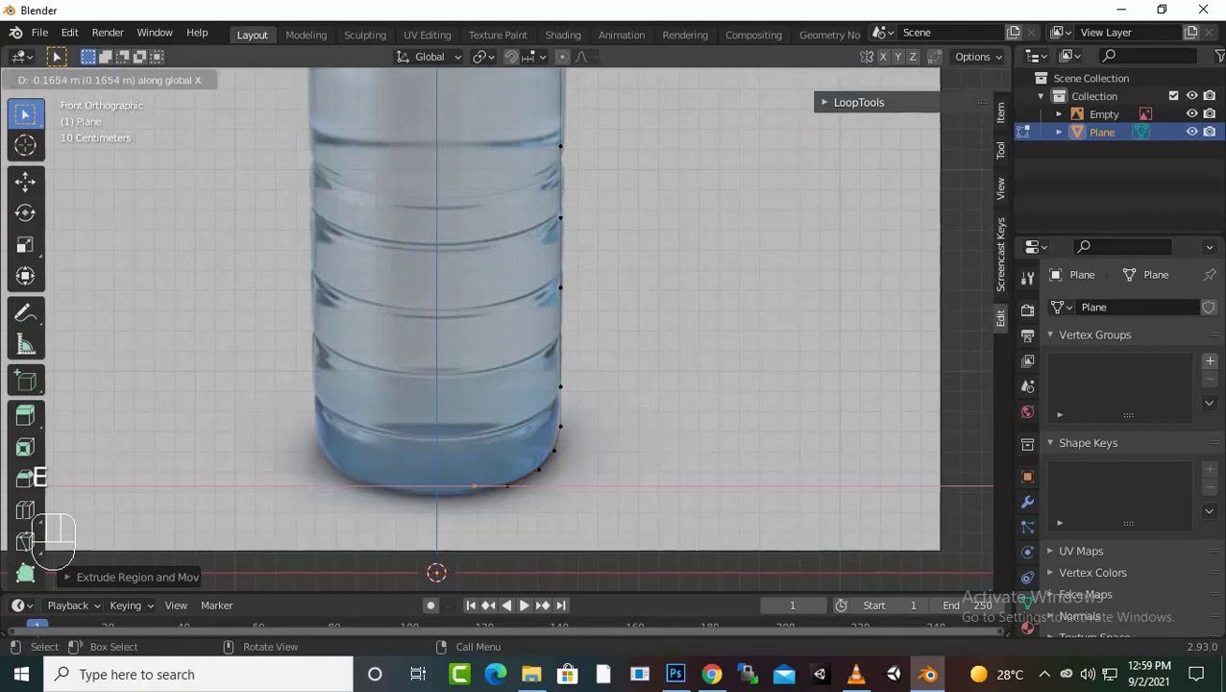
key("Return")
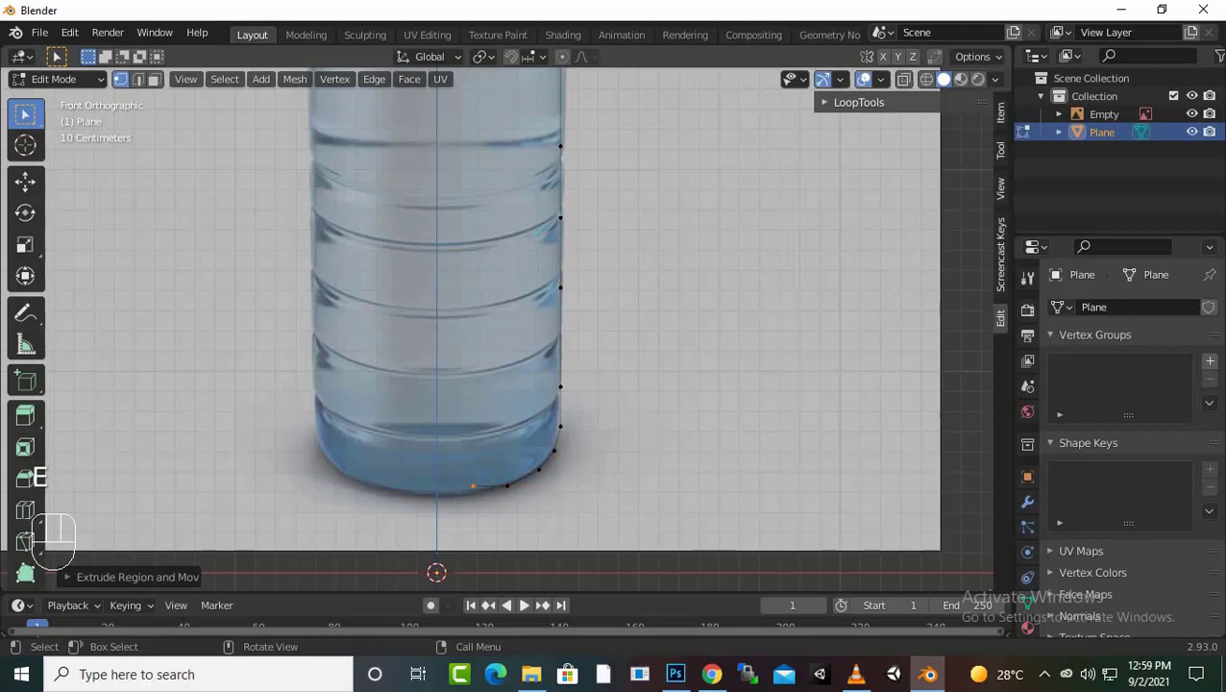
key("e")
key("x")
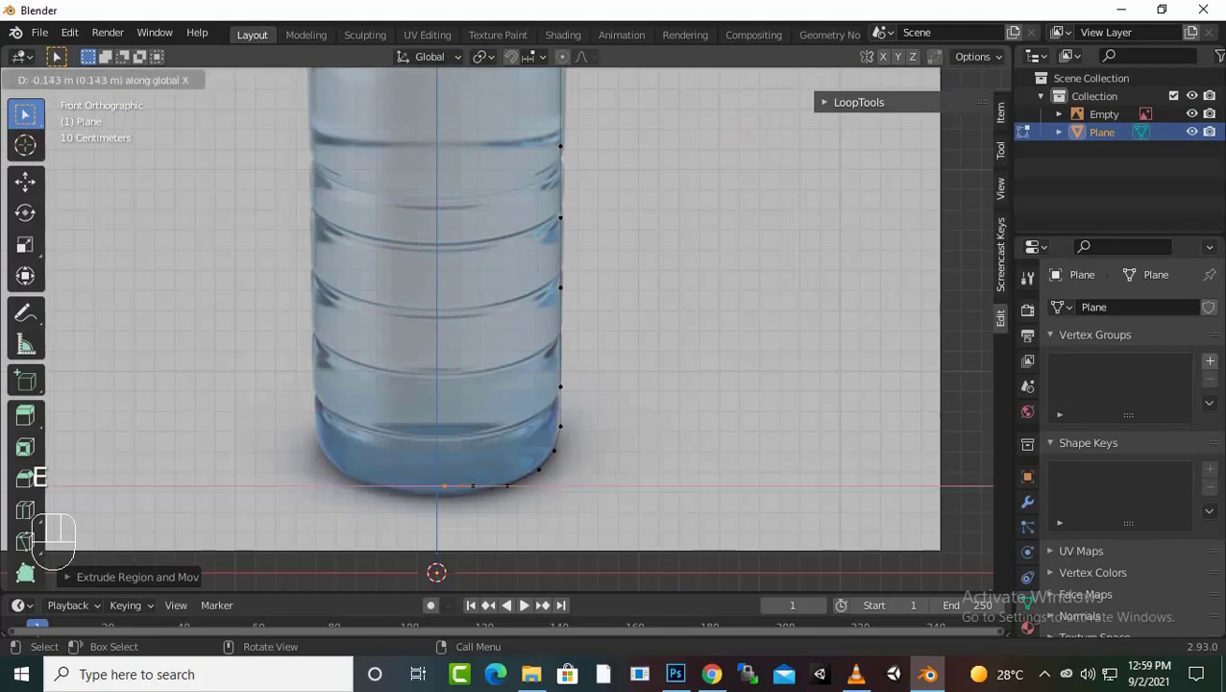
key("Return")
scroll(504, 327, "up", 1)
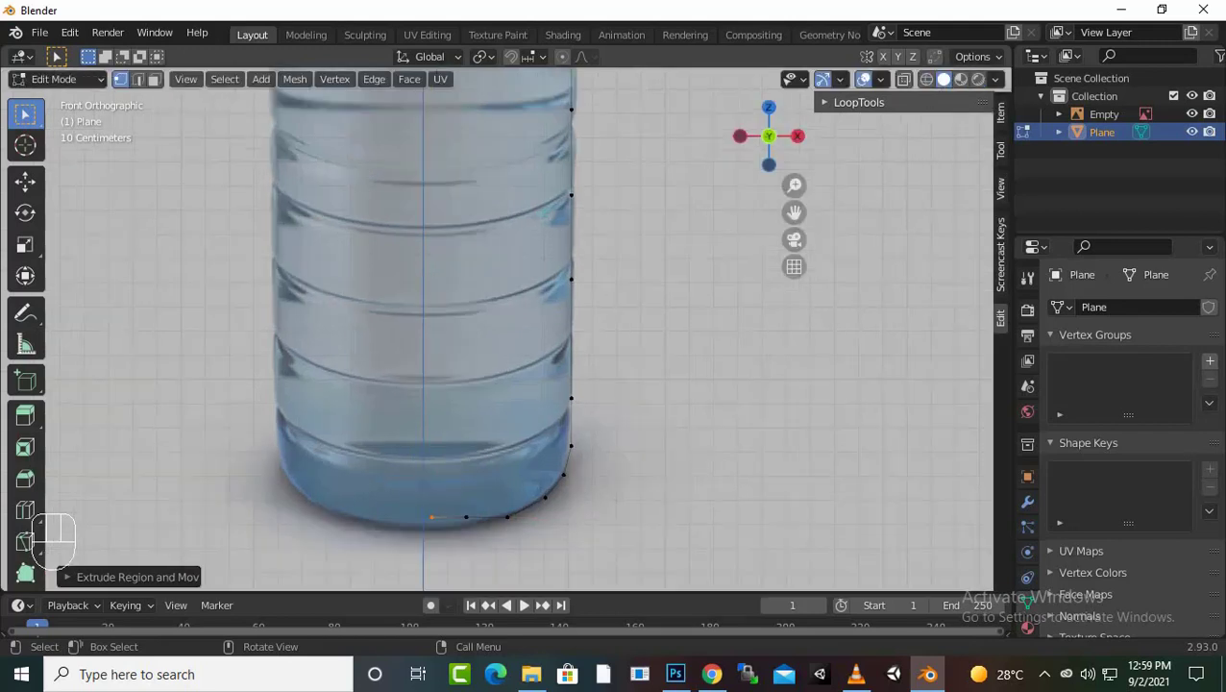
scroll(504, 326, "up", 1)
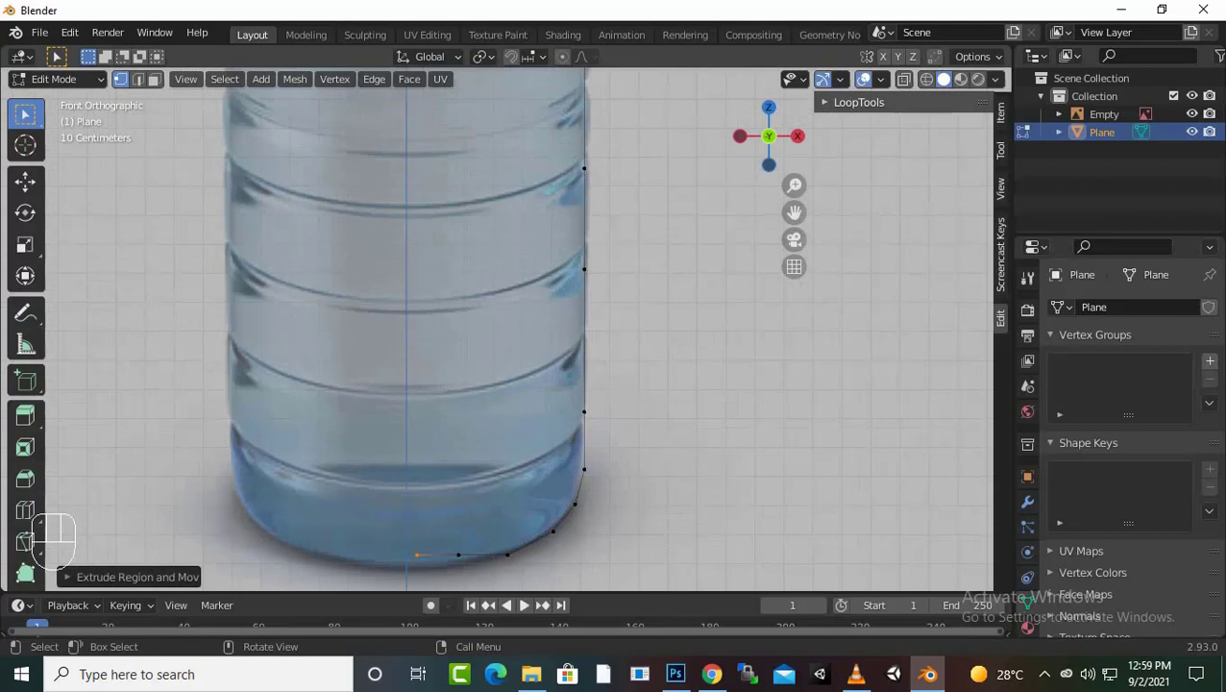
key("e")
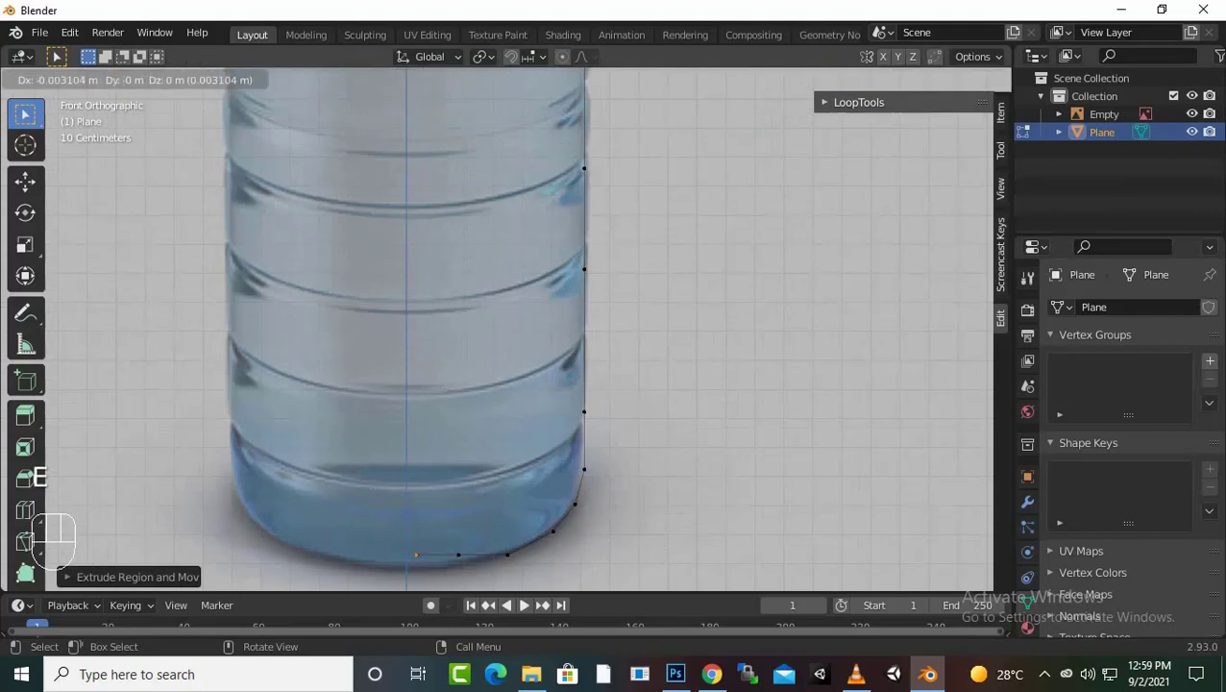
key("x")
left_click(409, 555)
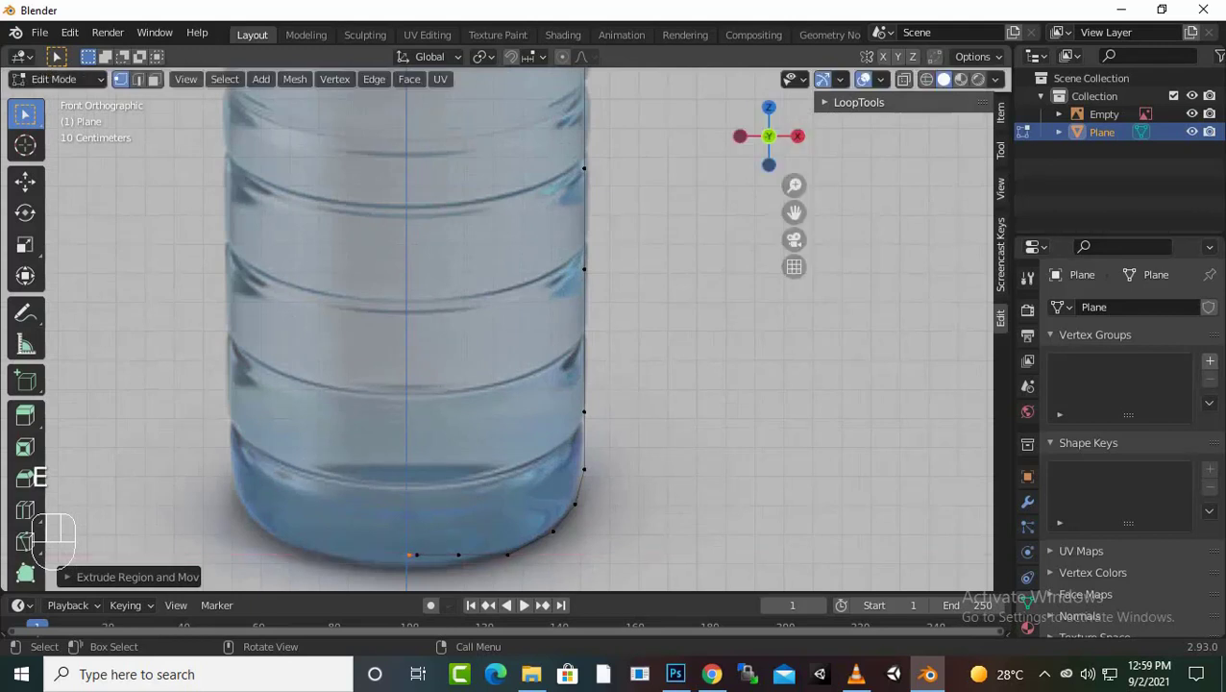
Step: Add a Screw modifier to the bottle profile
scroll(519, 326, "down", 4)
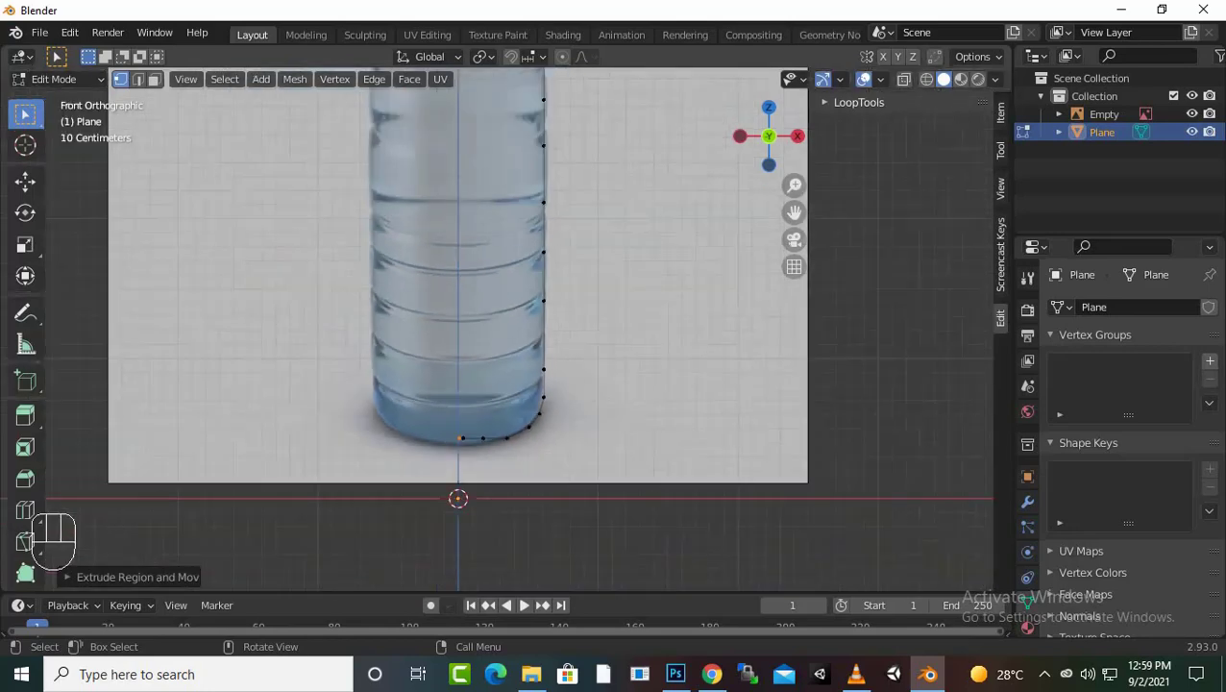
scroll(519, 327, "down", 1)
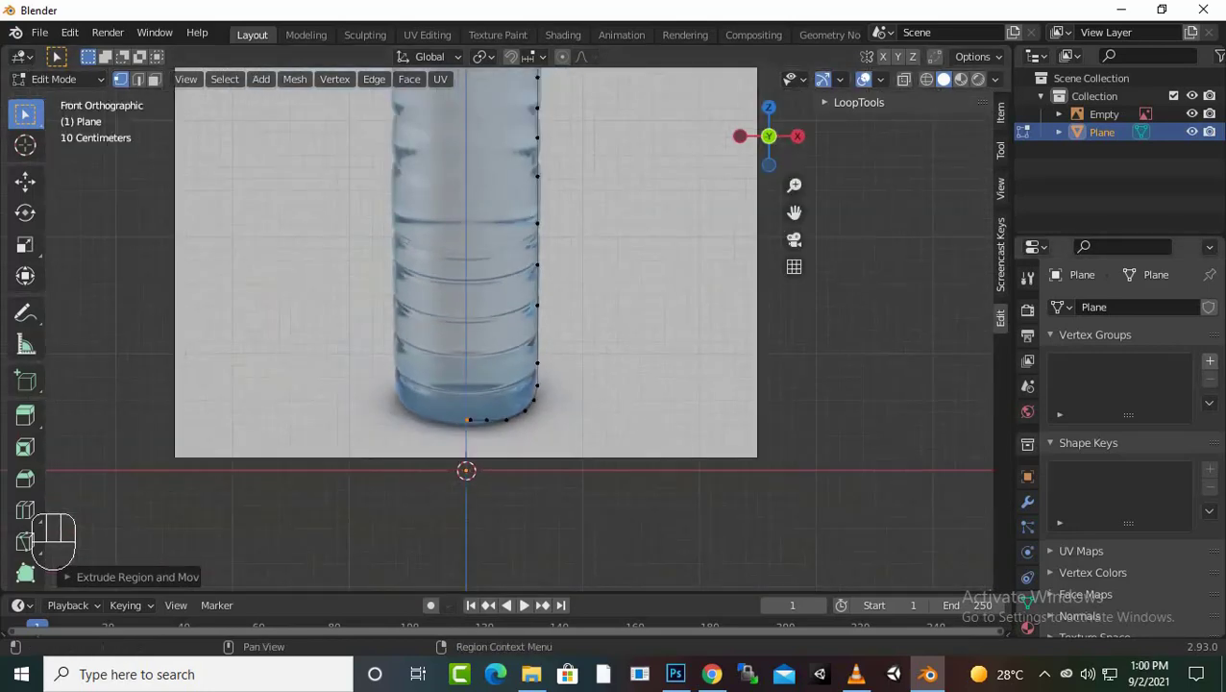
left_click(1027, 502)
left_click(1082, 306)
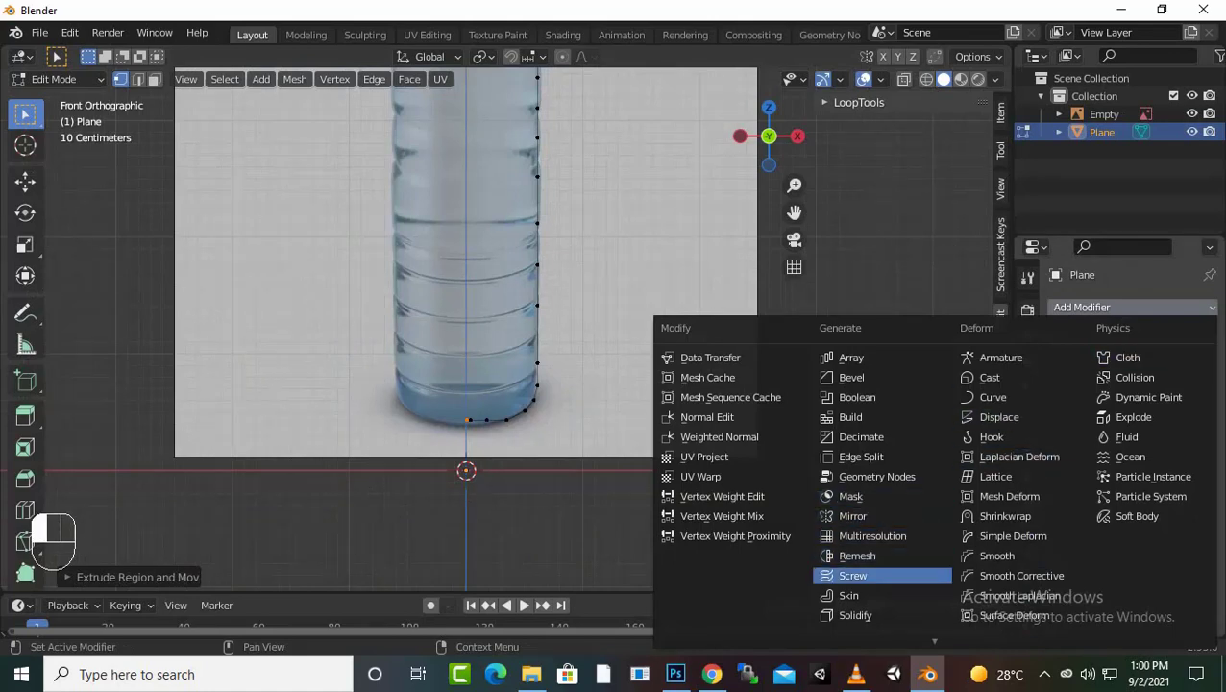
left_click(852, 576)
scroll(495, 360, "down", 4)
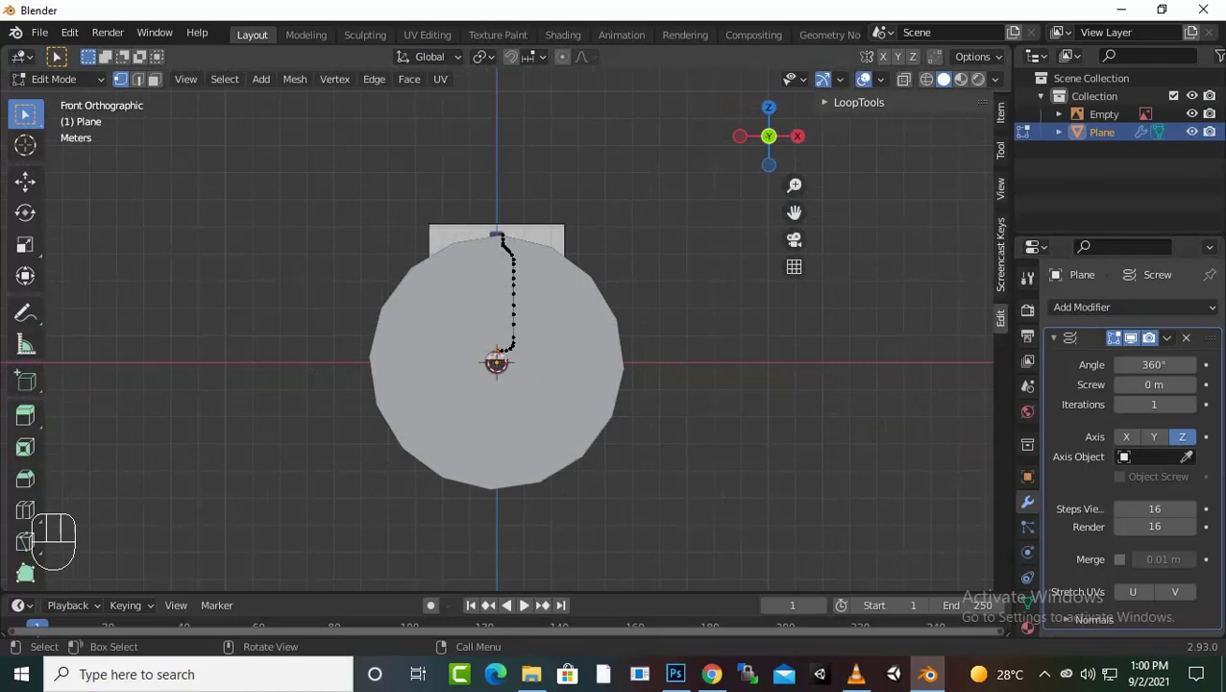
Step: Try the X axis for the Screw modifier, then set its axis to Y
middle_click_drag(496, 362, 517, 545)
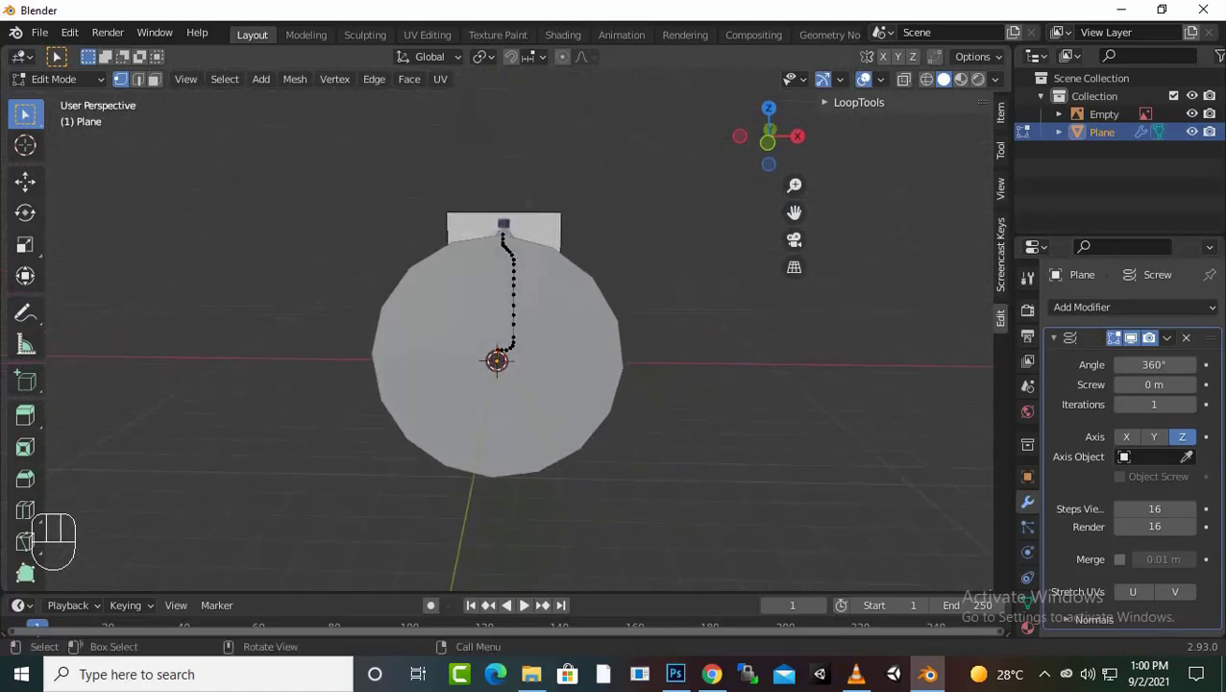
left_click(1125, 436)
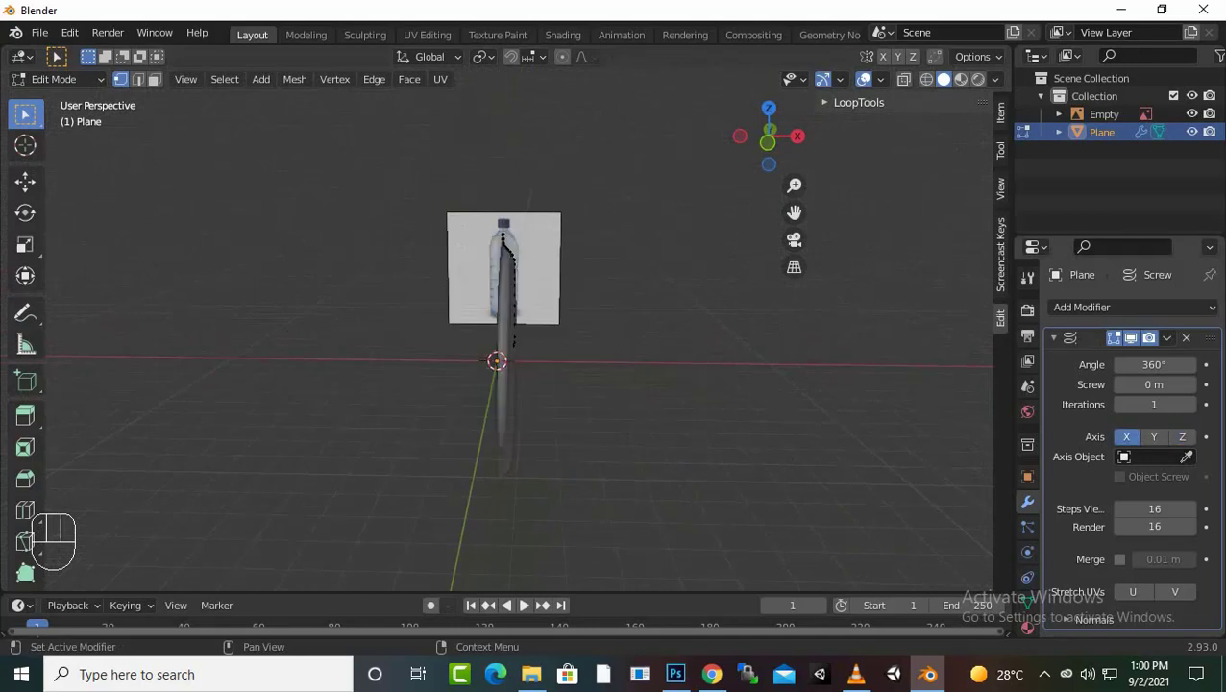
middle_click_drag(701, 403, 823, 397)
left_click(1154, 436)
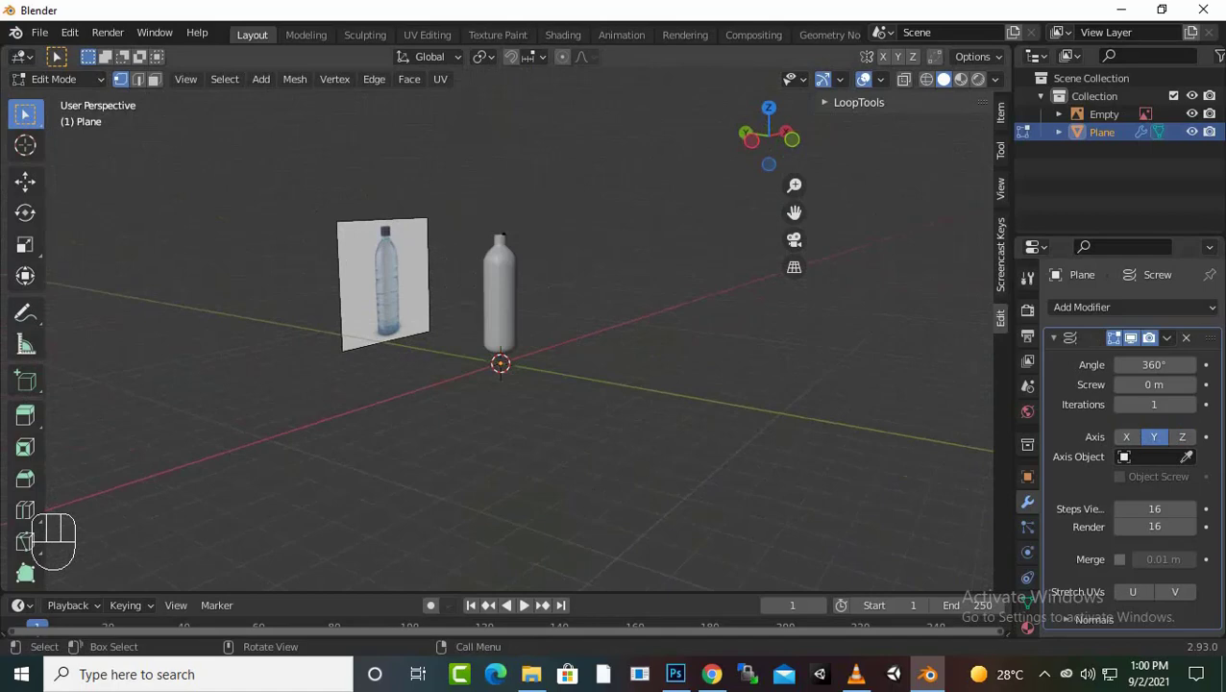
Step: Select the innermost profile vertex beside the small hole at the center of the bottle's base
middle_click_drag(692, 394, 455, 485)
scroll(546, 392, "up", 3)
scroll(545, 392, "up", 3)
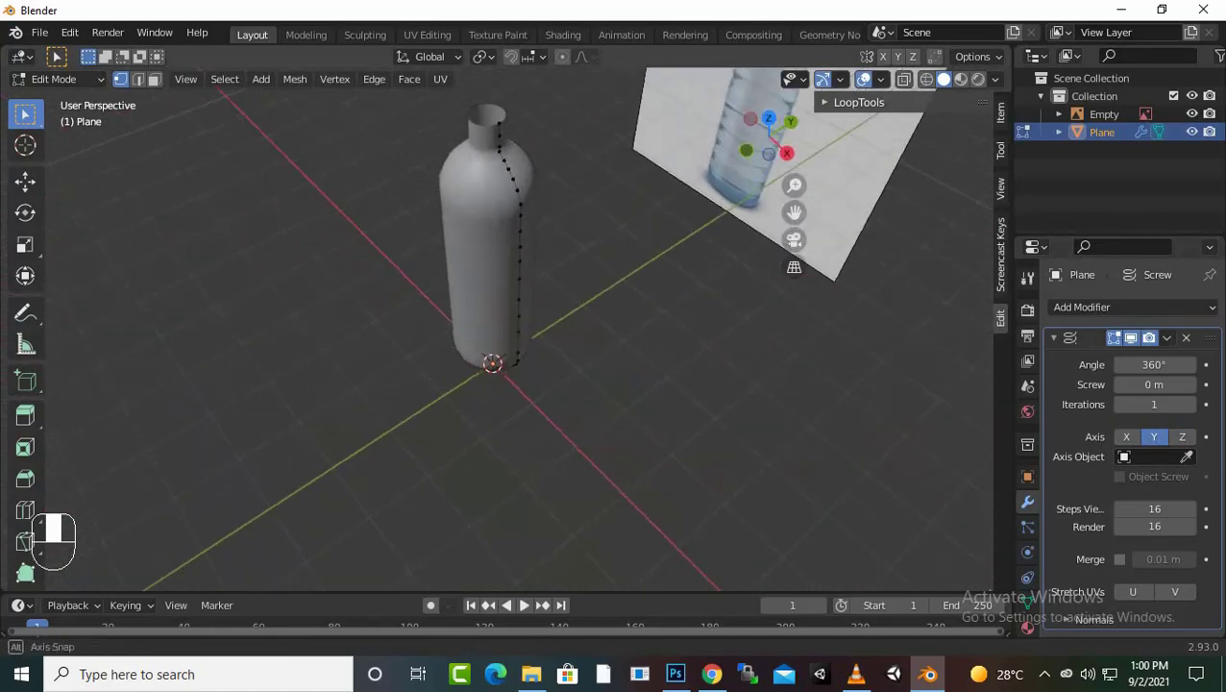
middle_click_drag(518, 332, 470, 255)
key("KP_1")
scroll(452, 341, "up", 5)
middle_click_drag(452, 303, 446, 308)
scroll(432, 365, "up", 5)
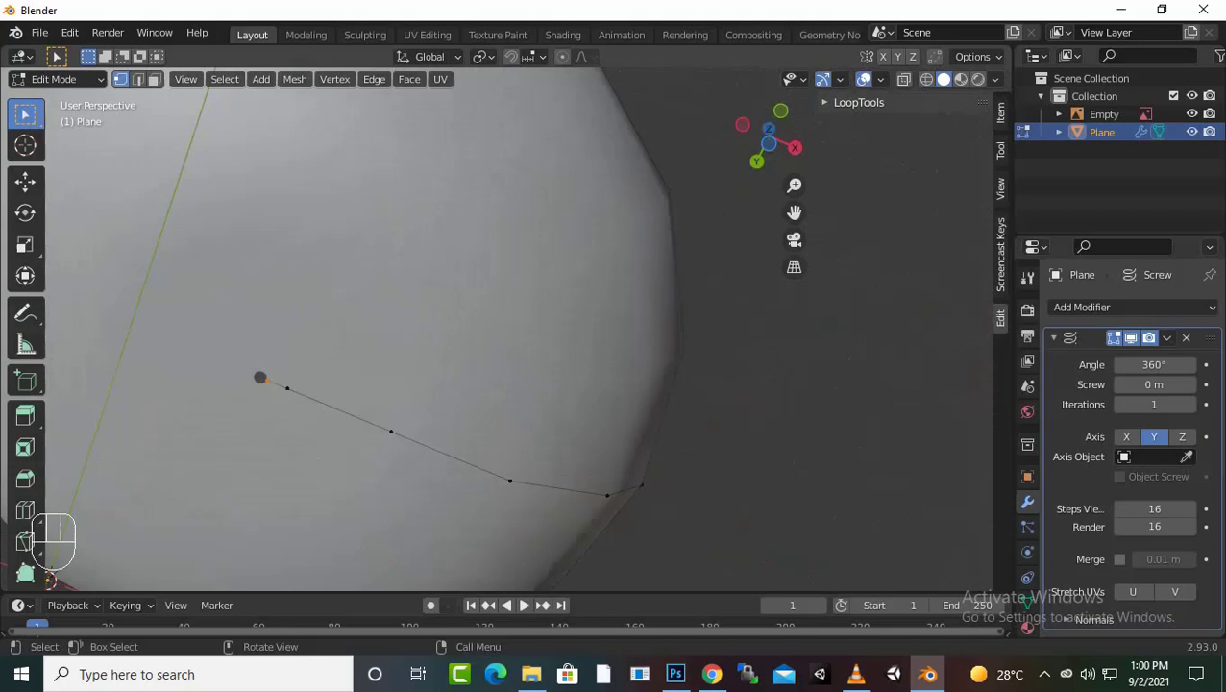
scroll(499, 329, "up", 4)
scroll(499, 328, "down", 4)
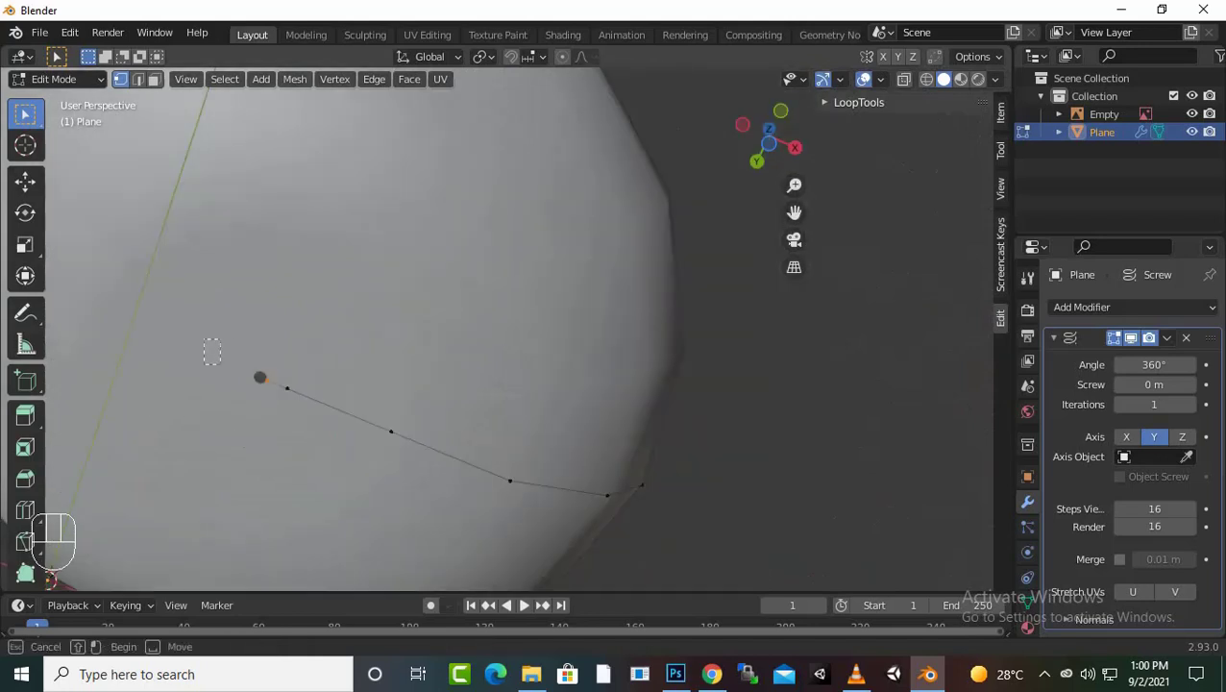
left_click_drag(204, 343, 274, 404)
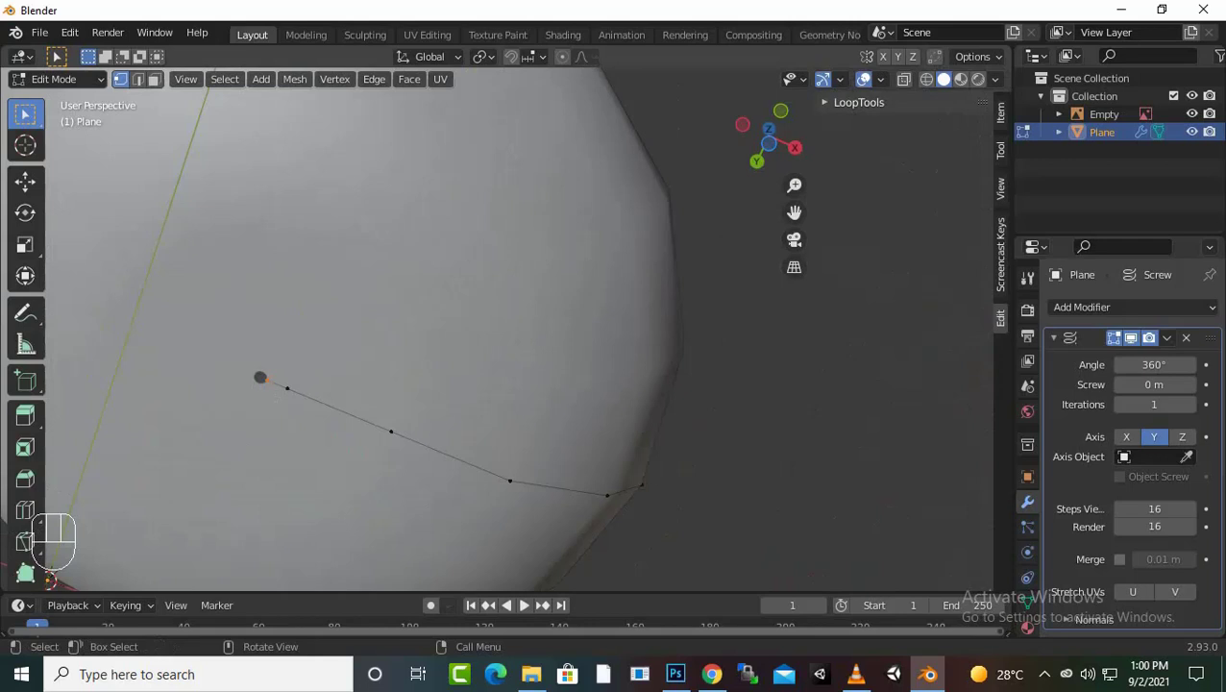
left_click(995, 78)
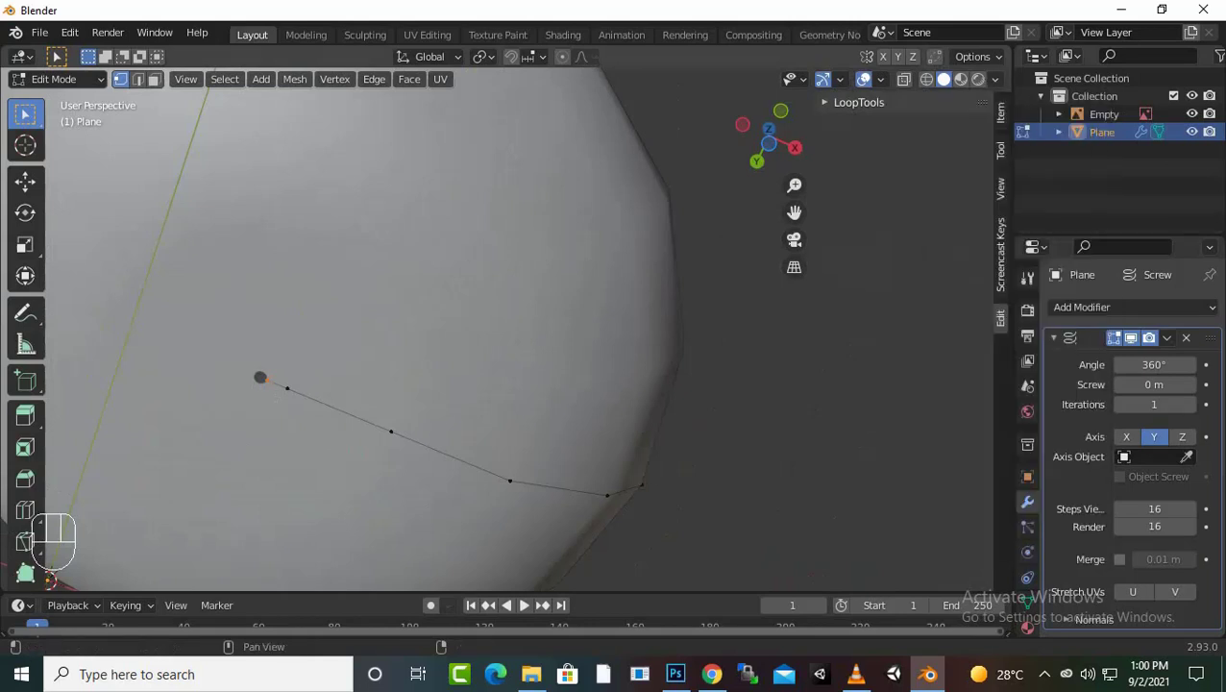
left_click(972, 56)
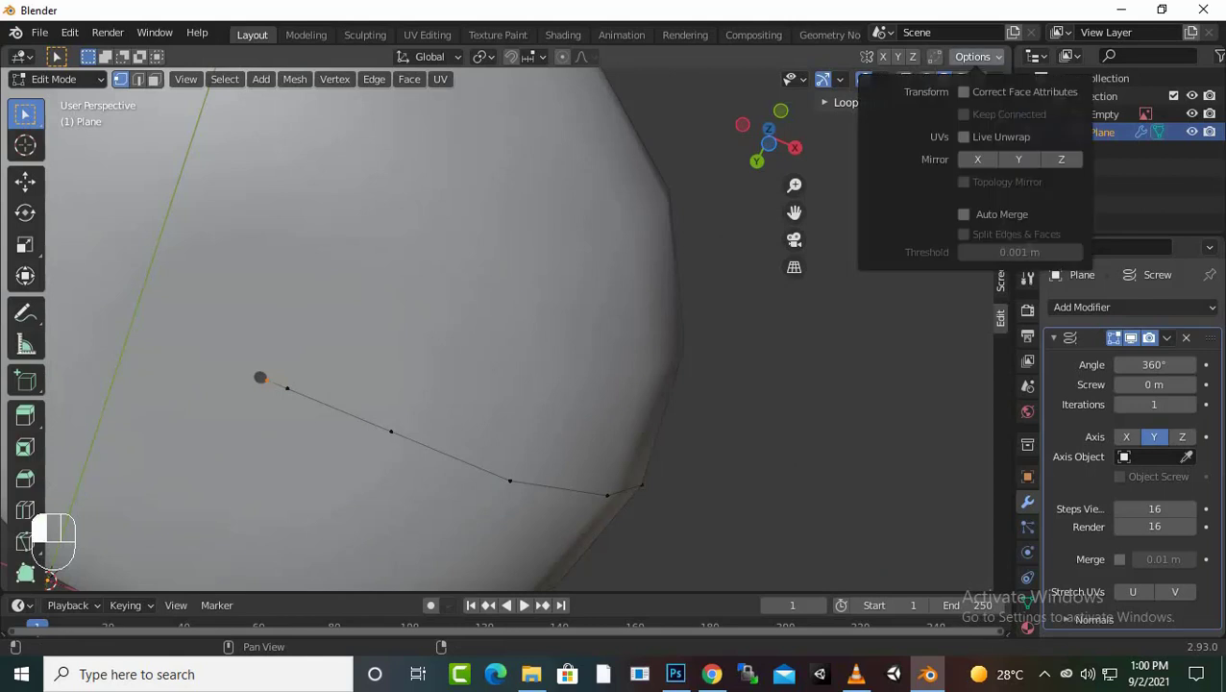
left_click(964, 92)
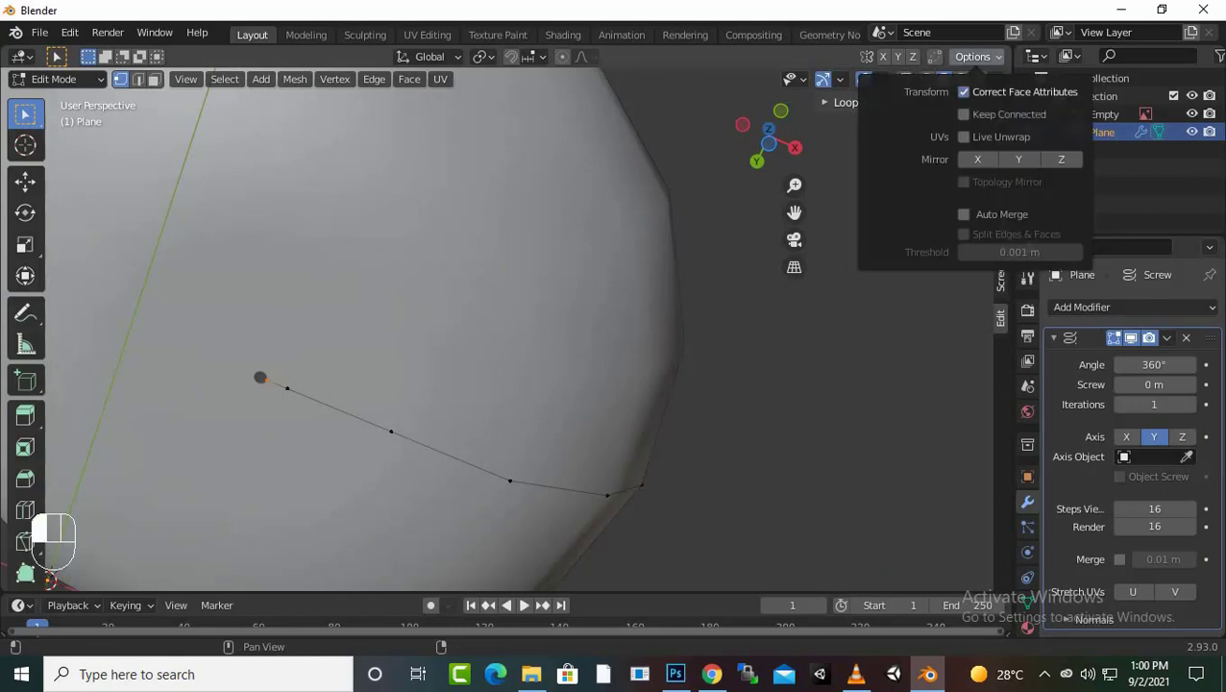
left_click(964, 92)
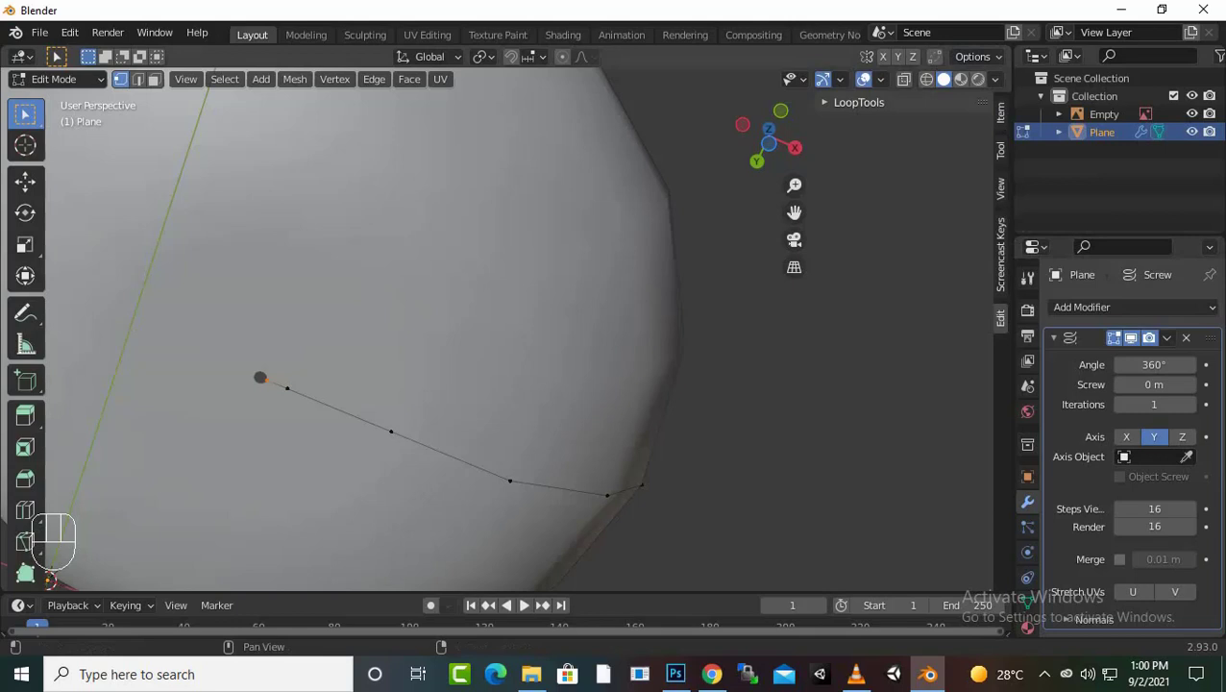
Step: Set the selected base vertex's local X coordinate to 0 m to close the hole at the center
left_click(1044, 674)
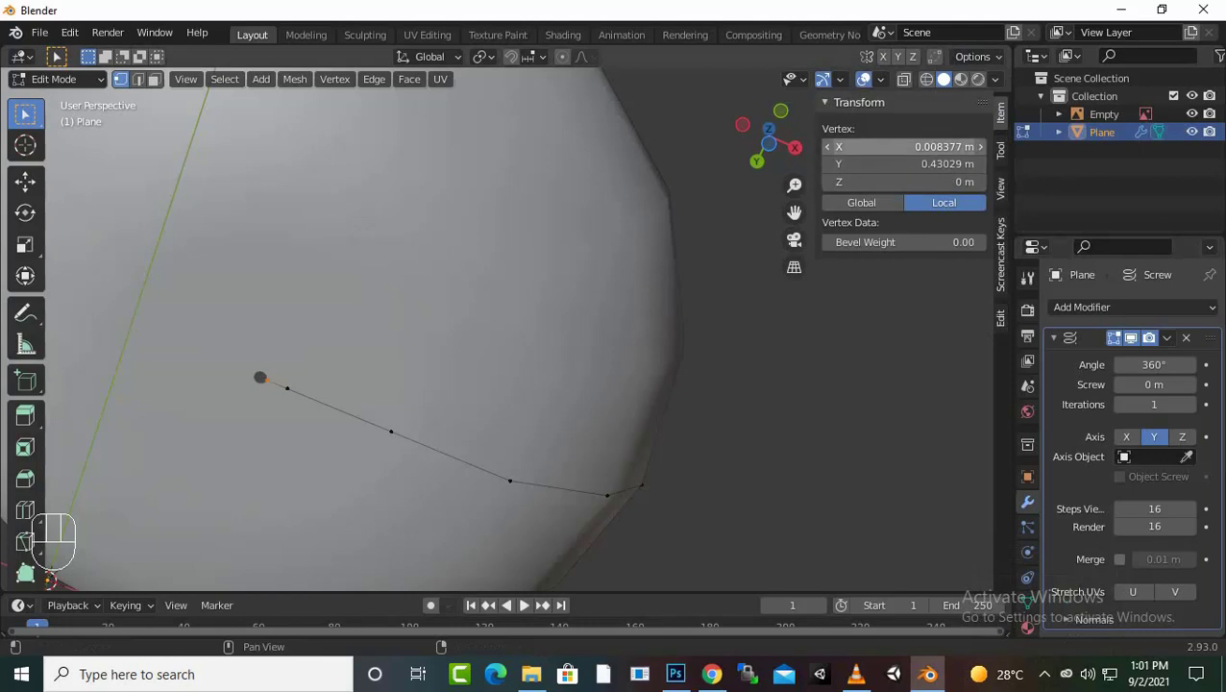
left_click(903, 147)
type("0")
key("Return")
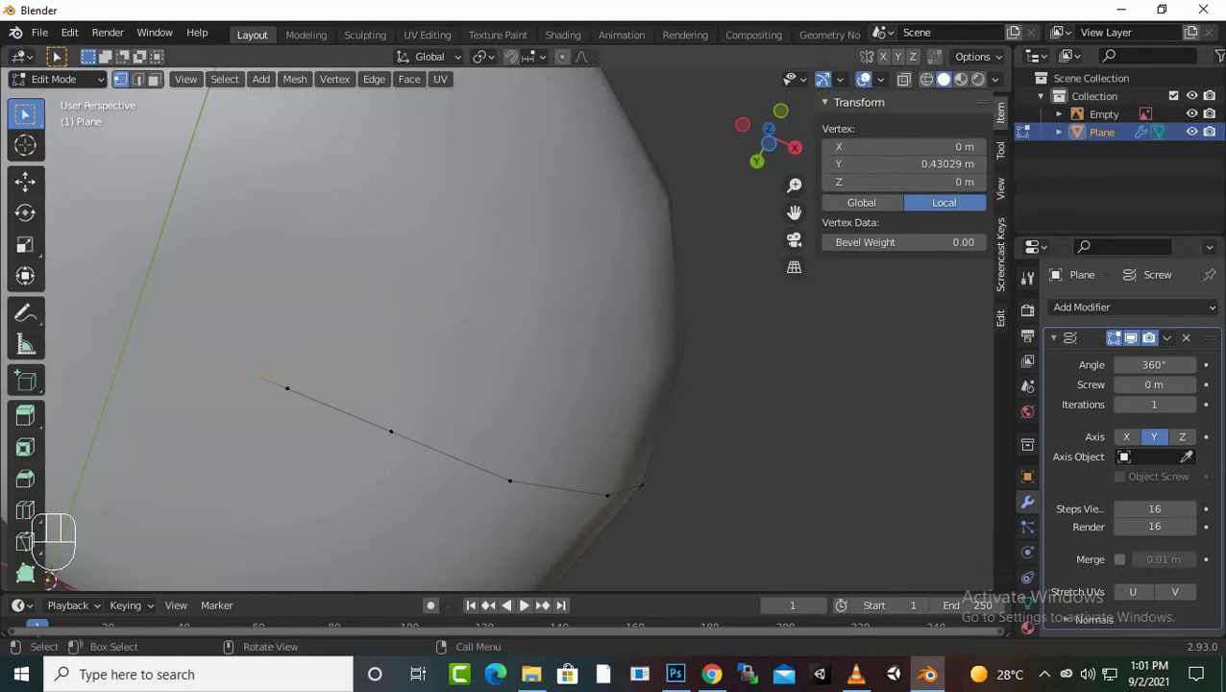
scroll(509, 336, "down", 2)
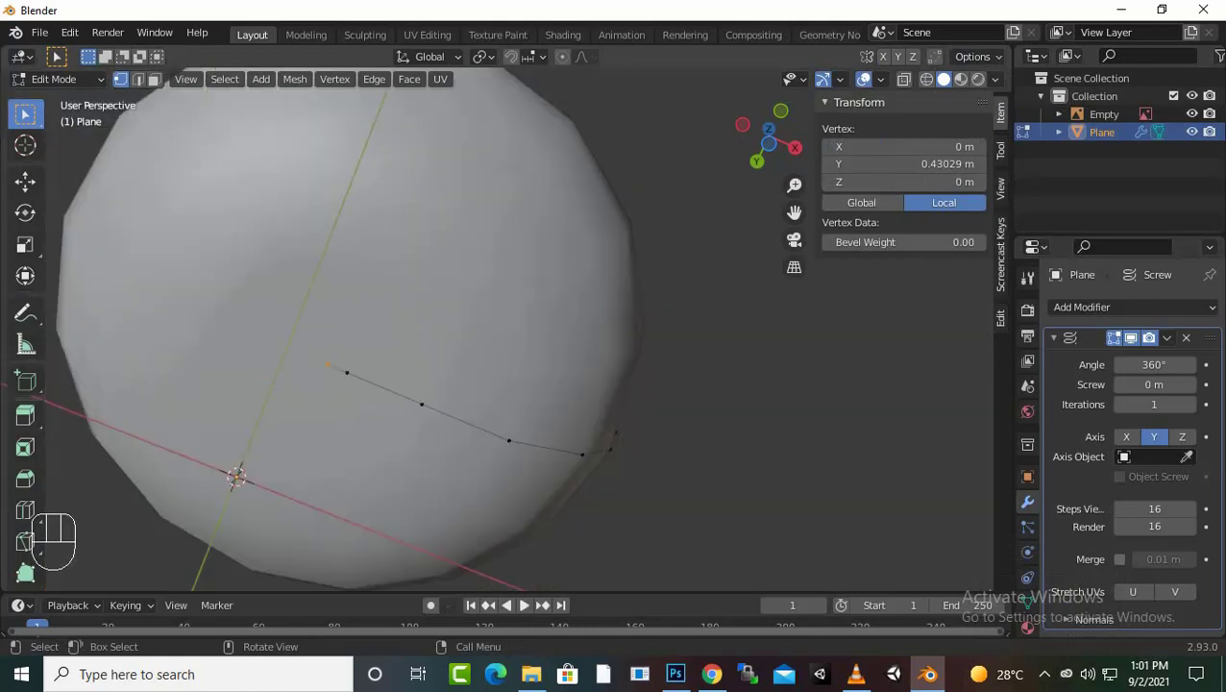
Step: Try raising only the center base vertex along Z to a local Y of about 0.466 m, and undo the move
middle_click_drag(509, 336, 511, 386)
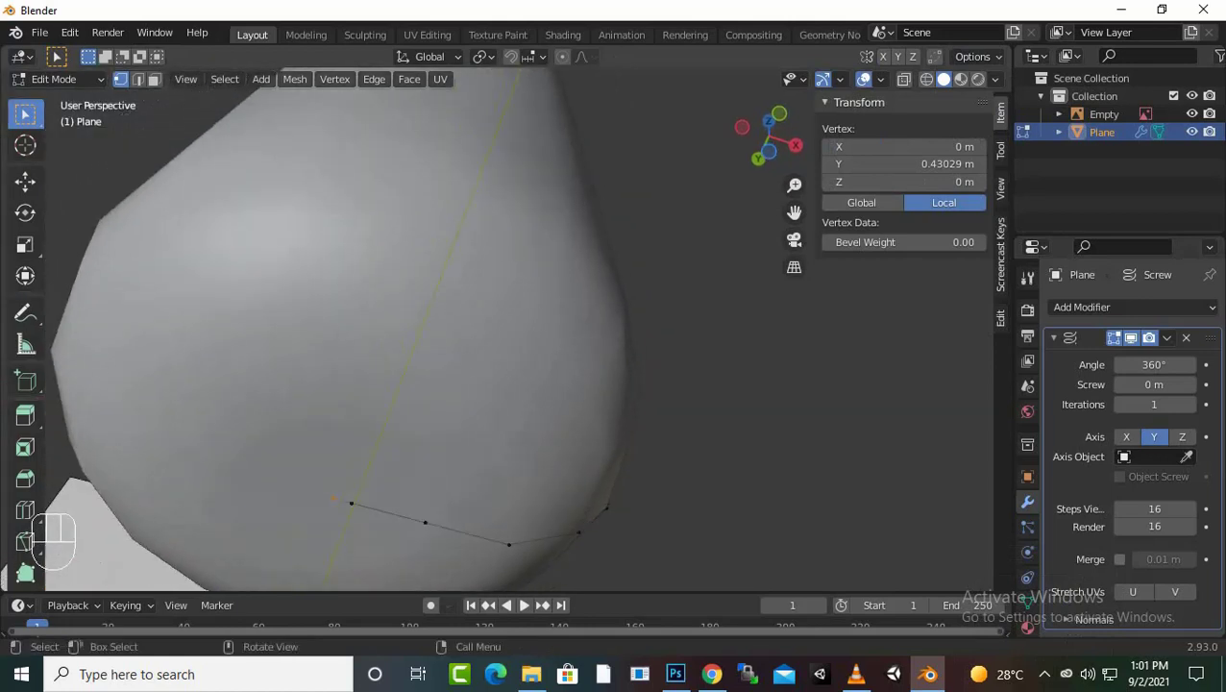
middle_click_drag(442, 308, 475, 283)
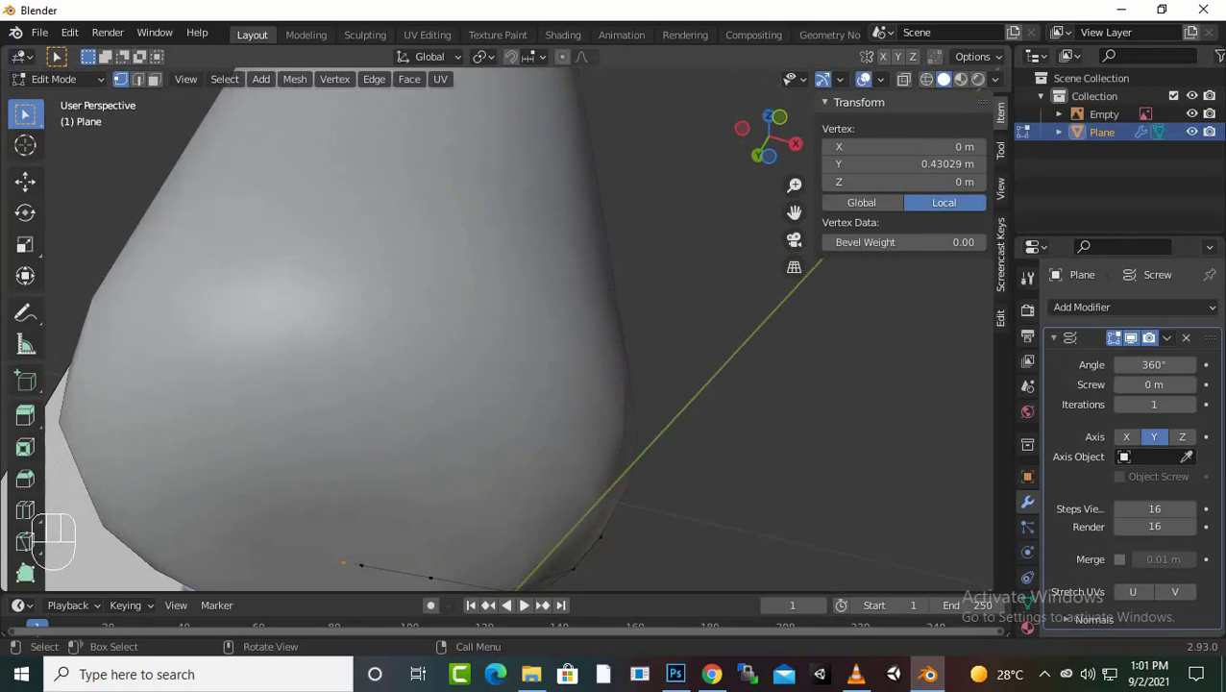
key("g")
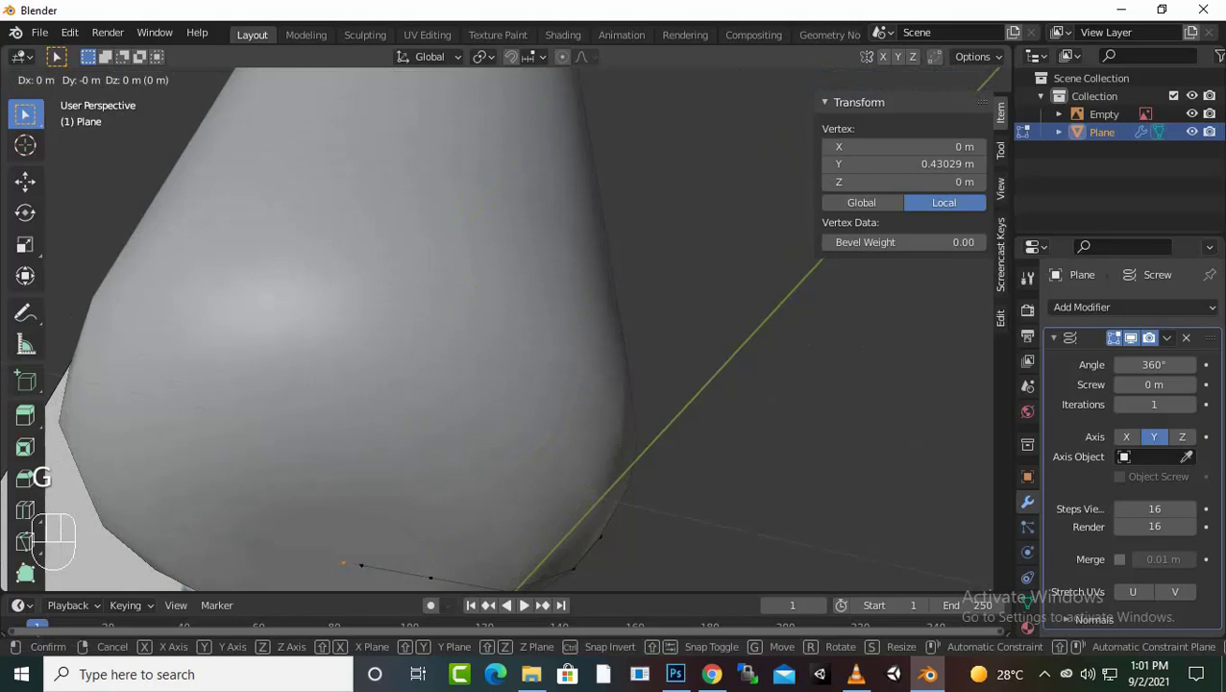
key("z")
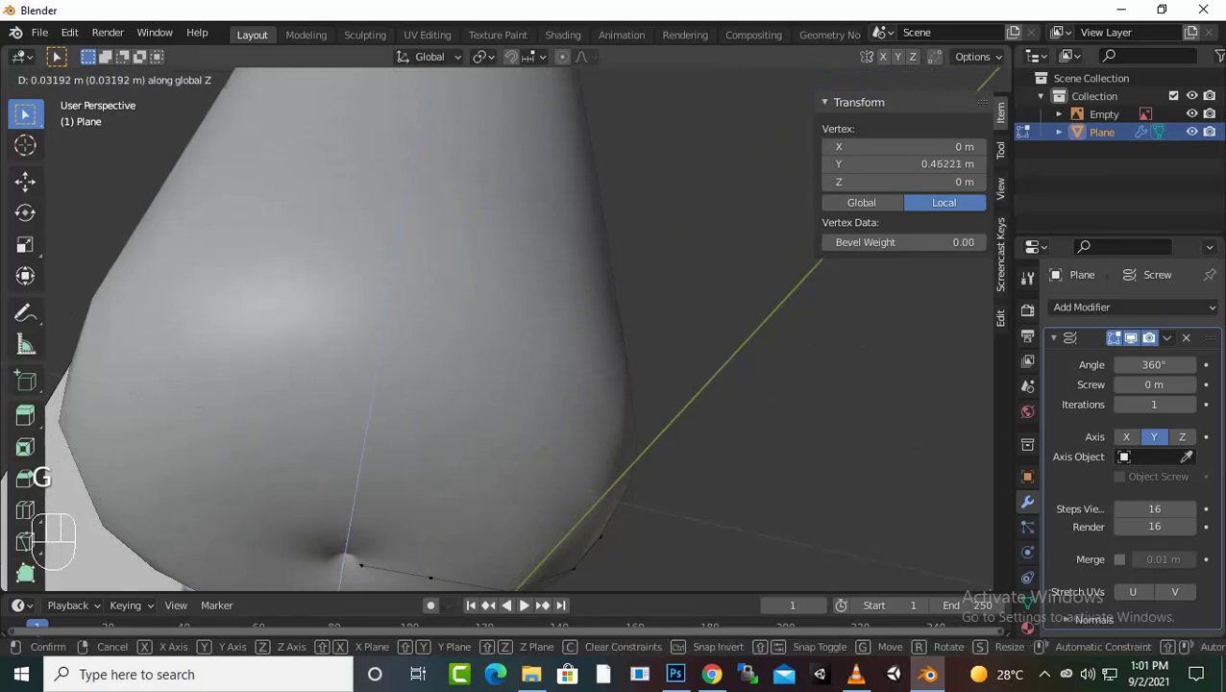
left_click(384, 519)
scroll(384, 519, "down", 1)
middle_click_drag(384, 519, 408, 308)
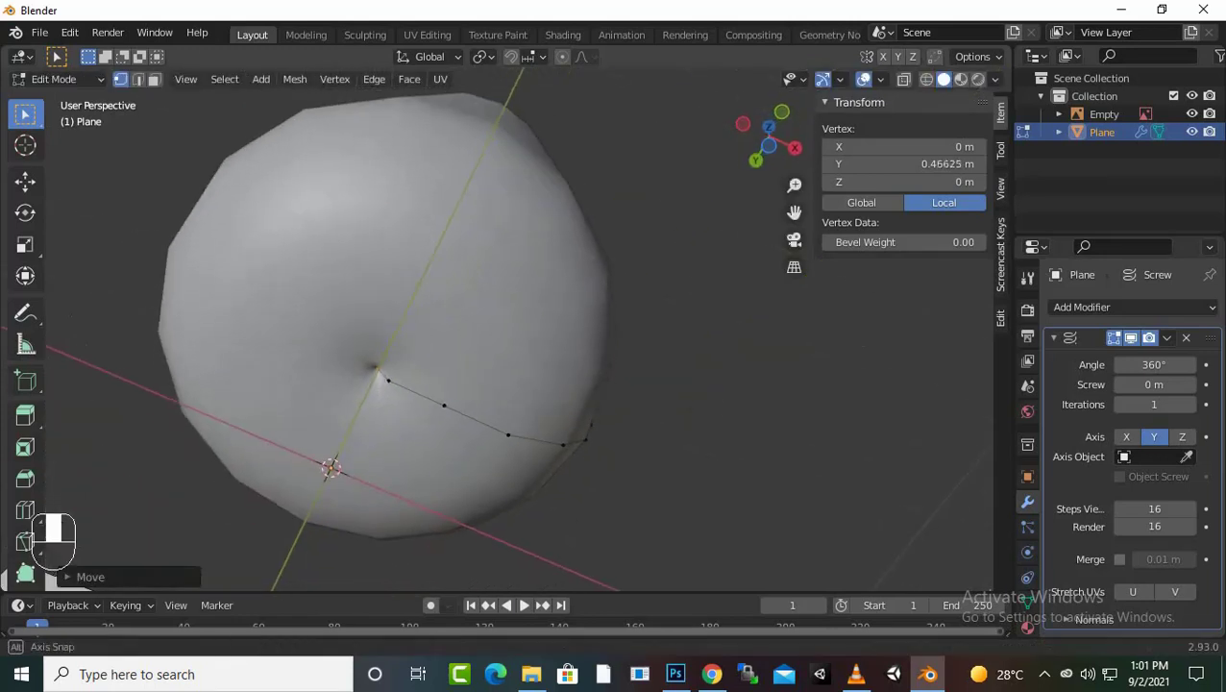
middle_click_drag(499, 288, 546, 242)
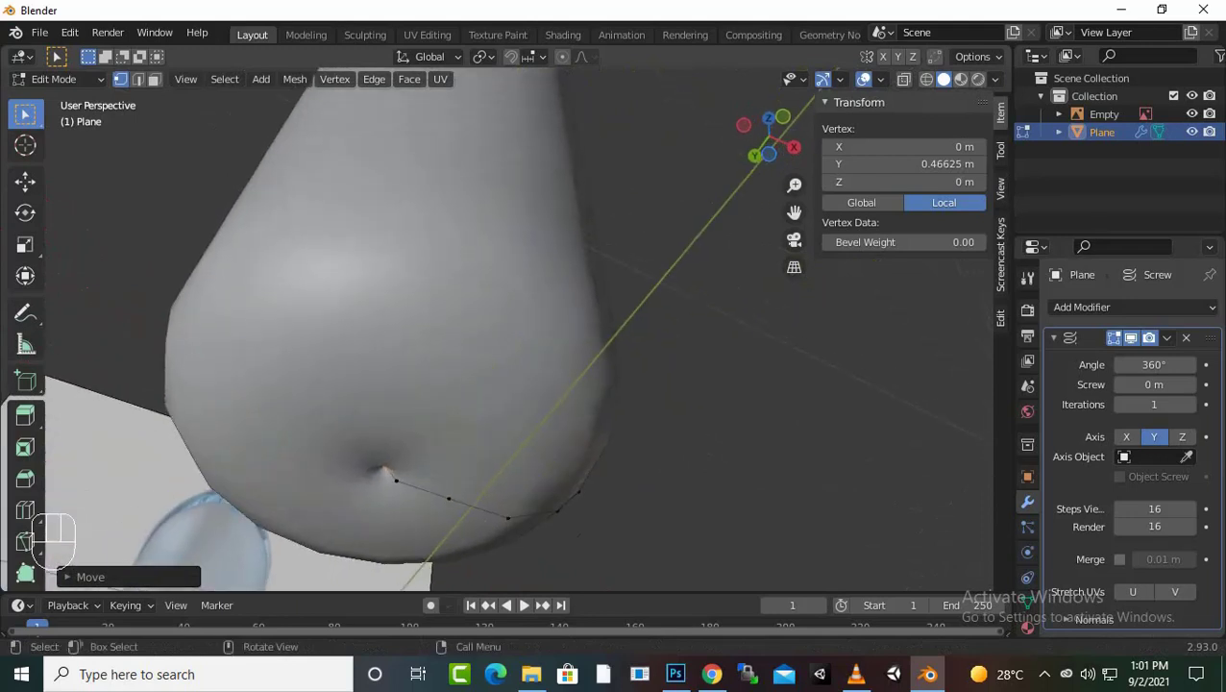
key("ctrl+z")
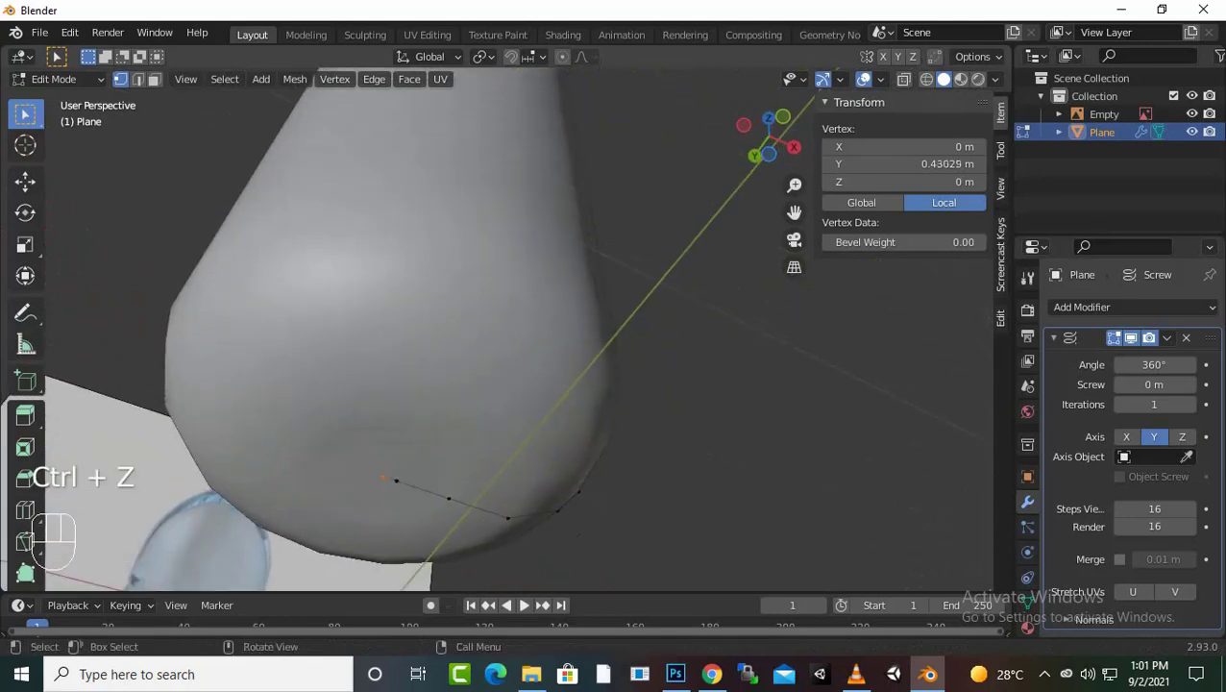
Step: Move the two innermost base vertices up along Z to a median local Y of about 0.522 m, denting the base inward
left_click_drag(349, 454, 412, 499)
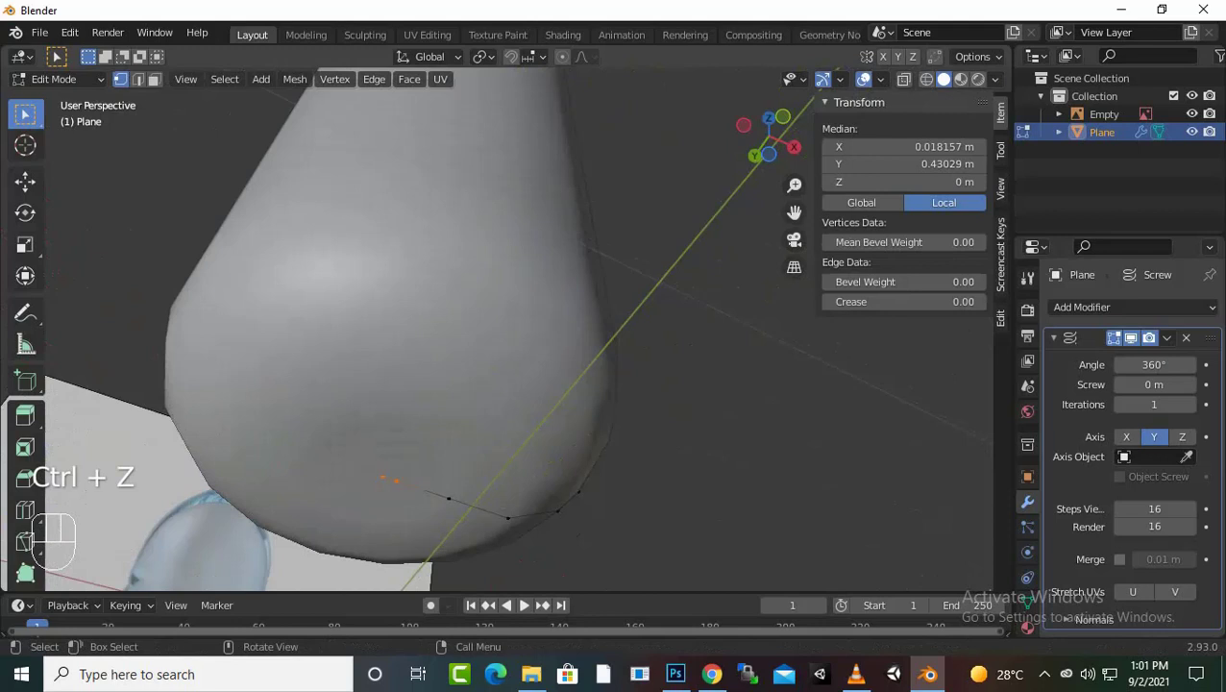
key("g")
key("z")
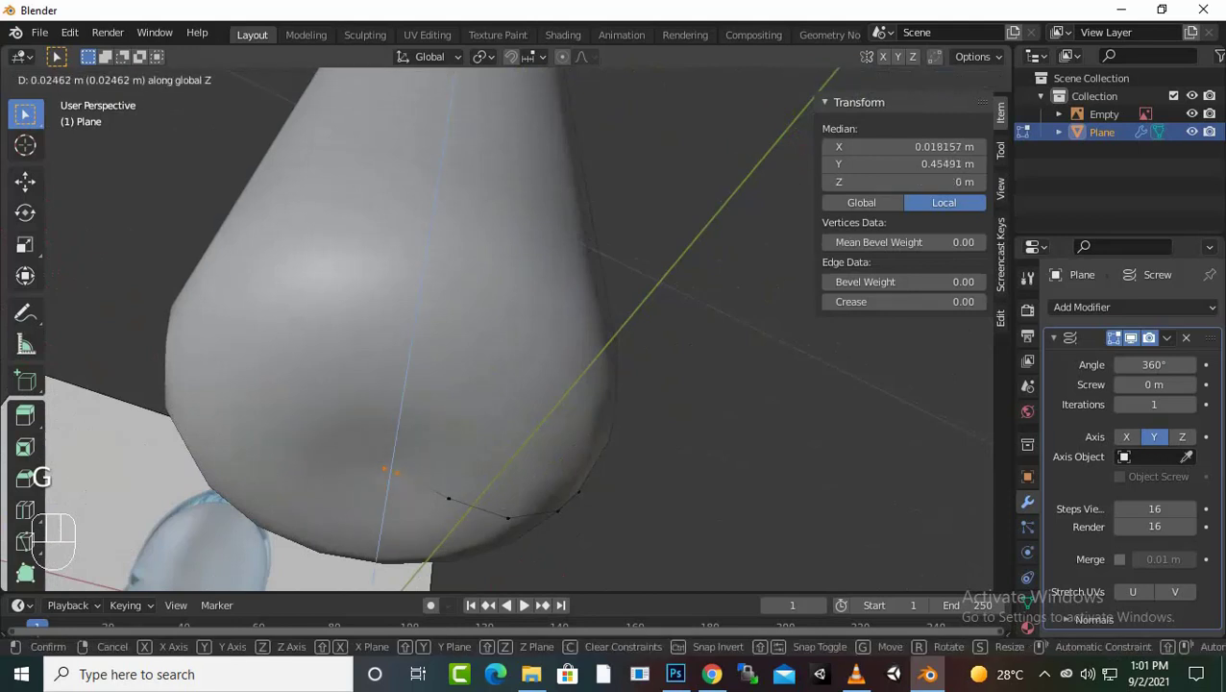
left_click(398, 437)
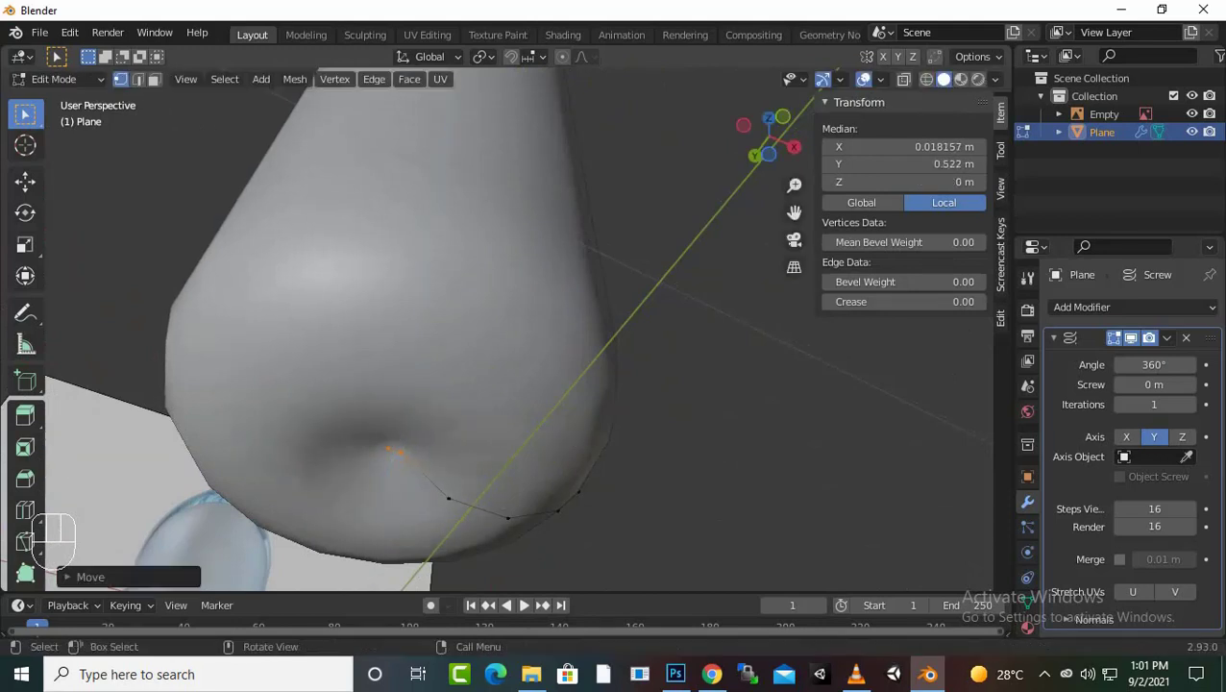
Step: Examine the revolved bottle's overall shape and its base from several angles and distances
middle_click_drag(397, 437, 378, 578)
scroll(378, 578, "down", 4)
middle_click_drag(377, 499, 355, 527)
scroll(355, 527, "down", 5)
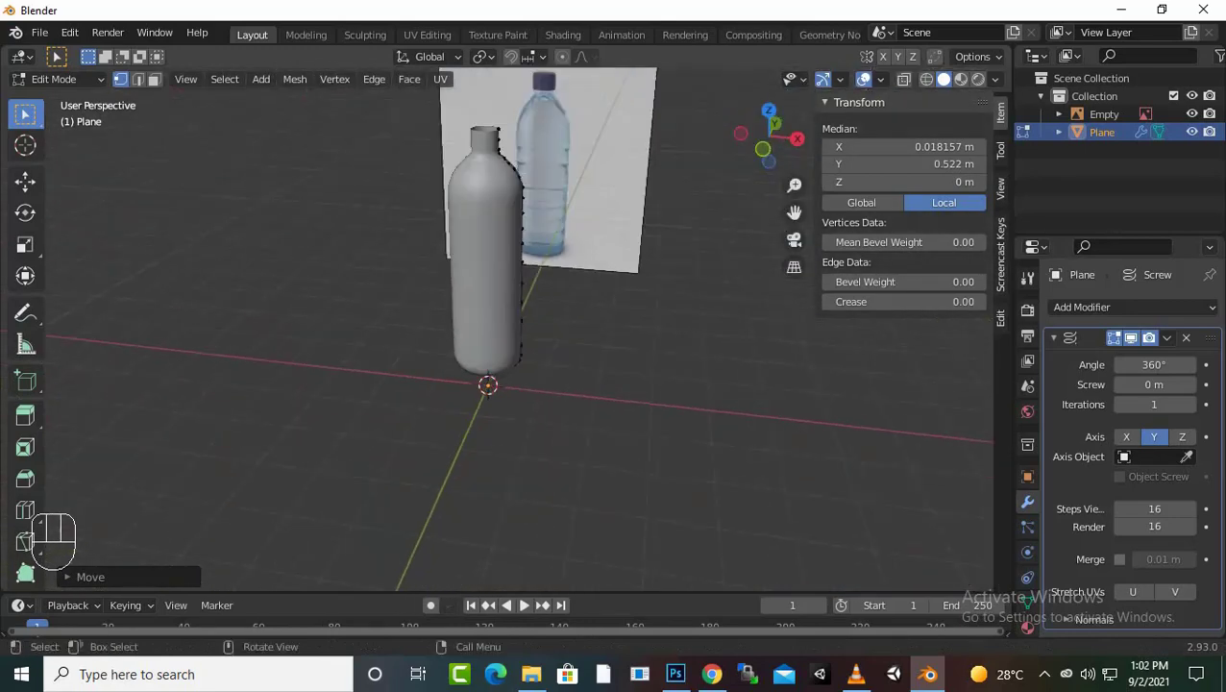
middle_click_drag(356, 526, 418, 569)
scroll(393, 536, "up", 3)
scroll(394, 536, "down", 1)
scroll(393, 536, "down", 4)
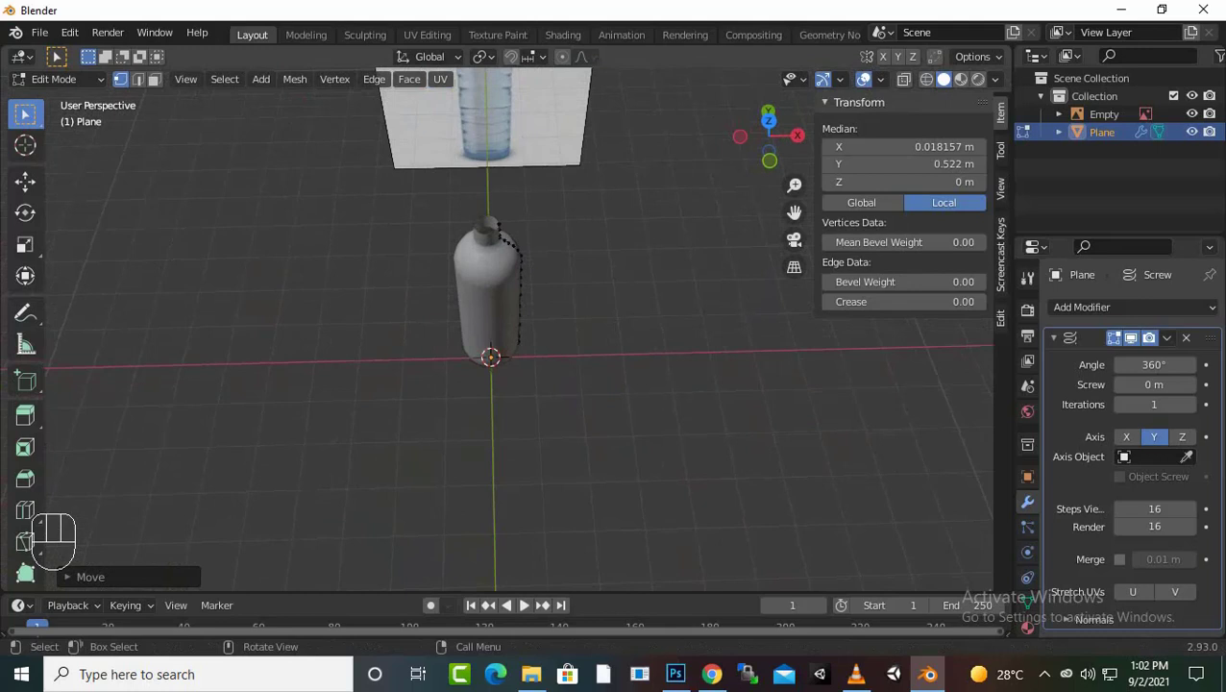
middle_click_drag(419, 569, 422, 524)
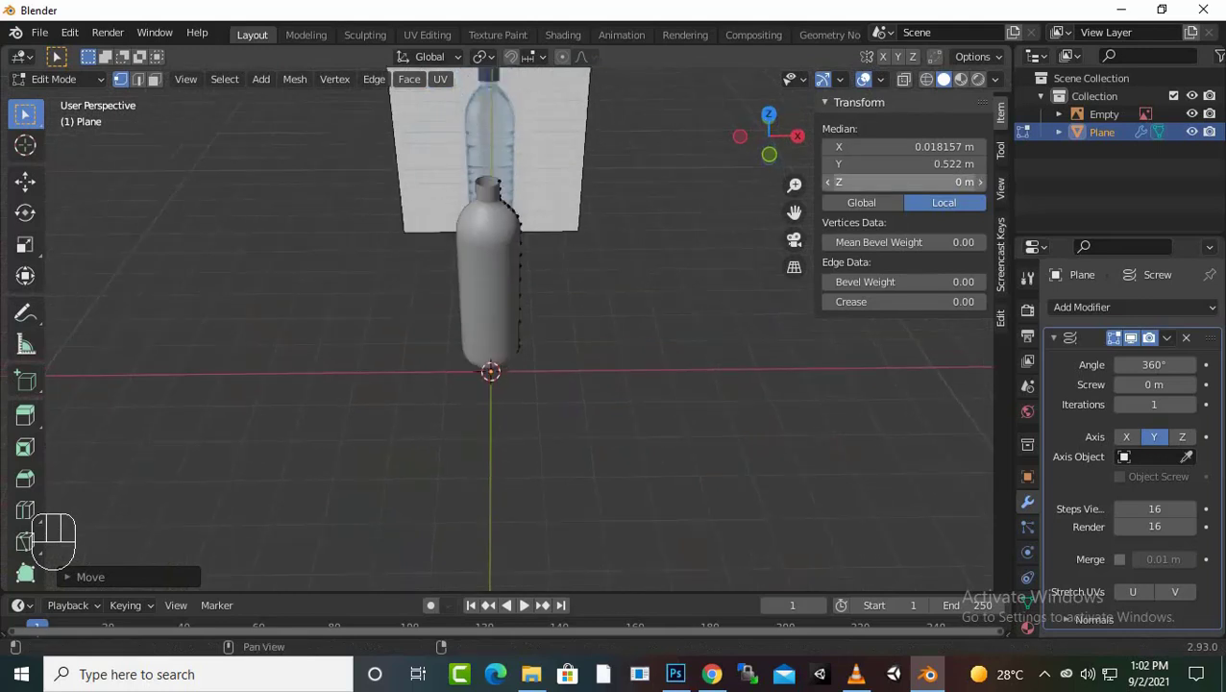
scroll(519, 327, "up", 2)
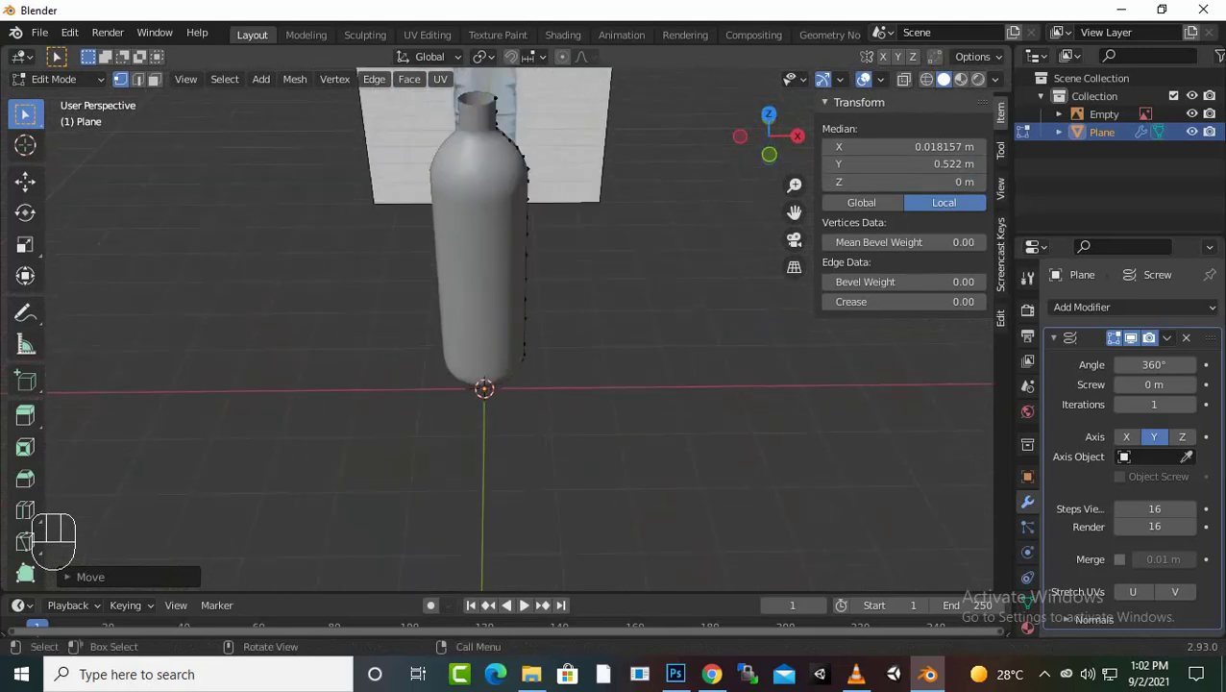
scroll(518, 326, "up", 3)
middle_click_drag(519, 327, 519, 342)
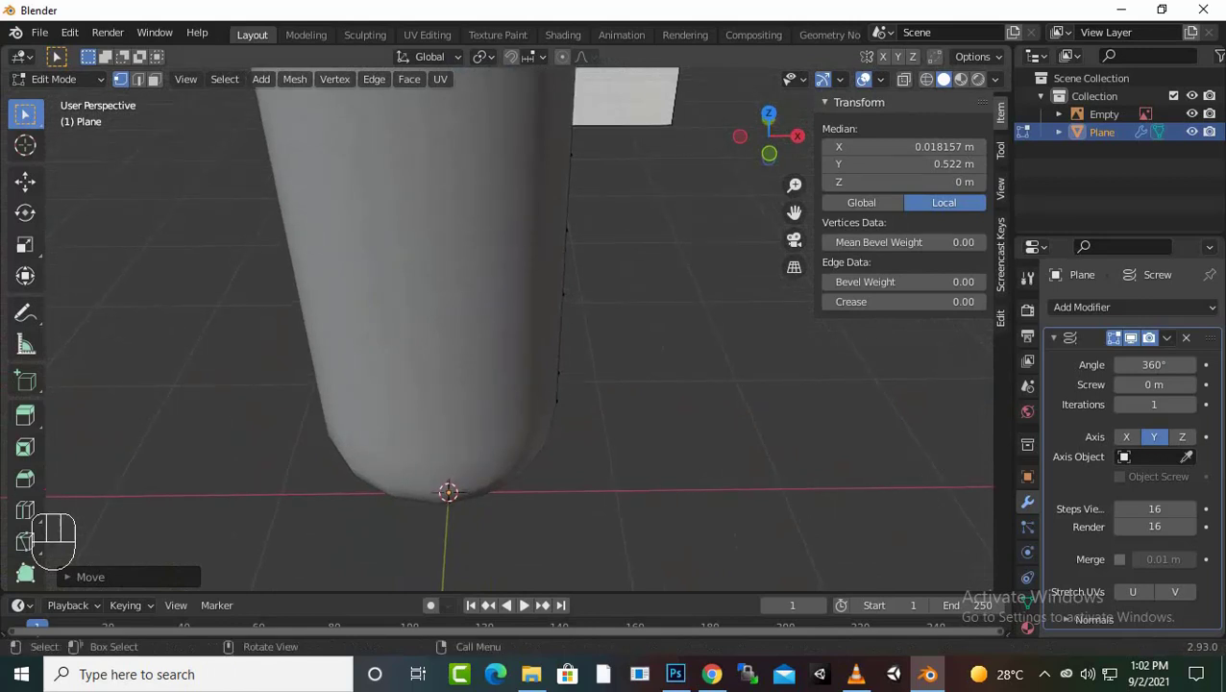
Step: Show the front view in wireframe and add a centered loop cut on the lower-body profile at about 1.59 m local Y
key("KP_1")
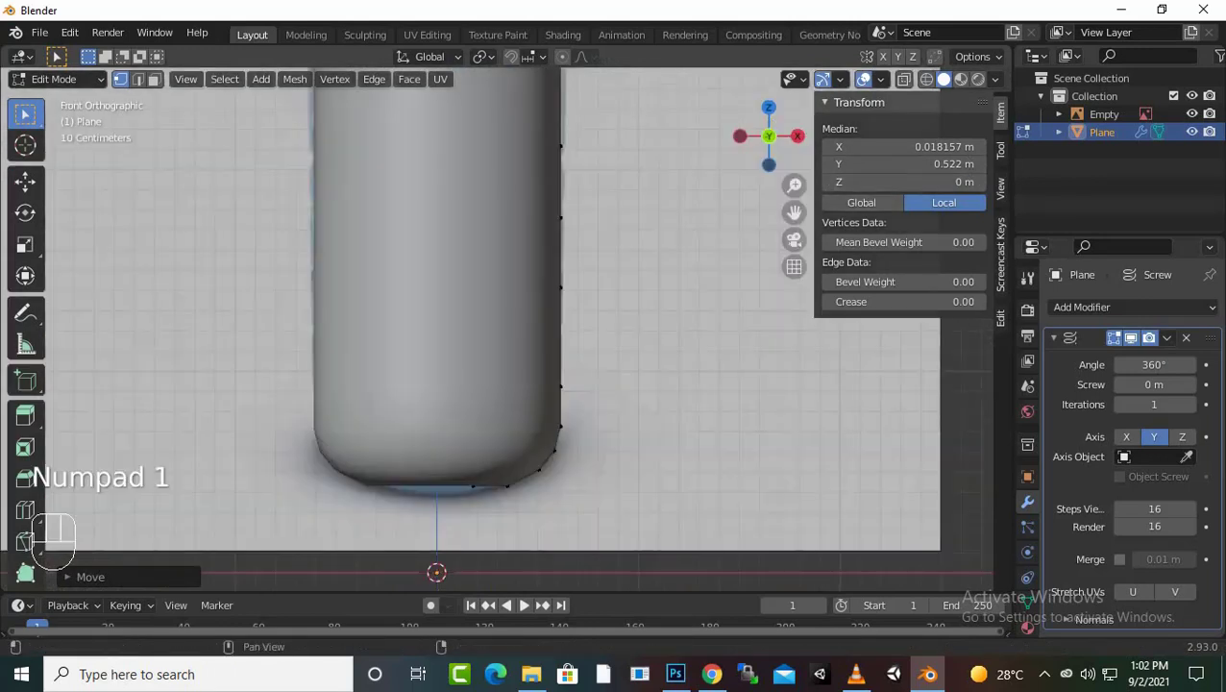
left_click(926, 78)
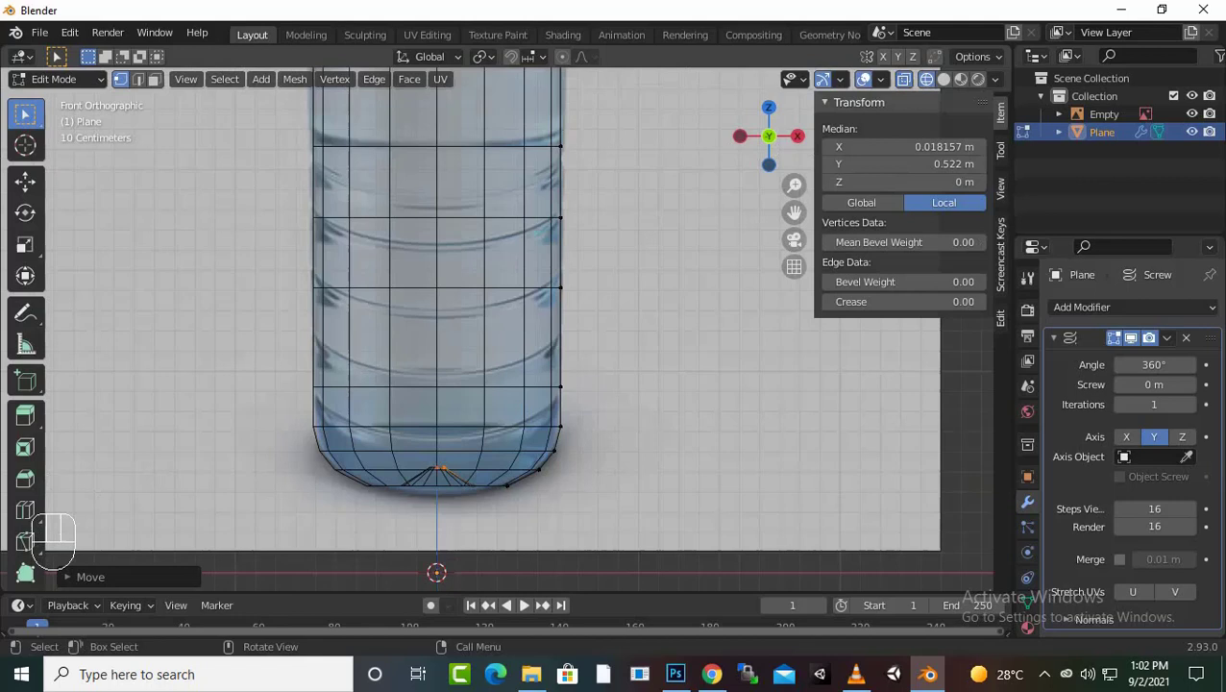
key("ctrl")
key("ctrl+r")
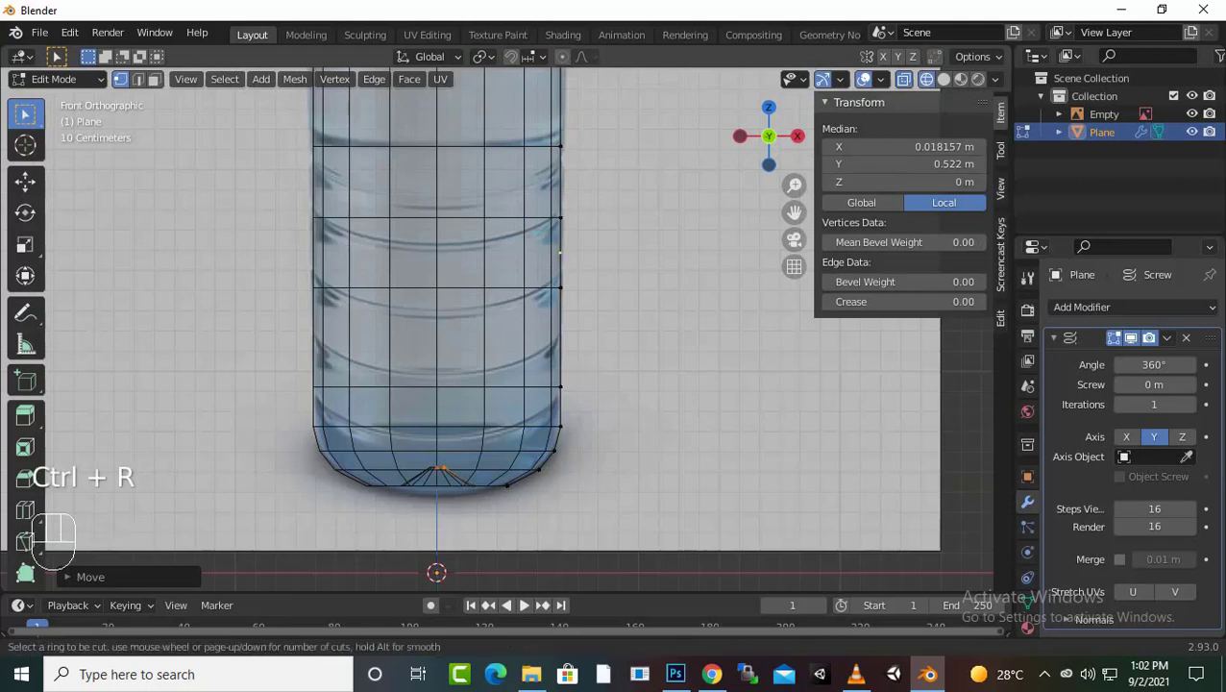
left_click(559, 252)
right_click(559, 253)
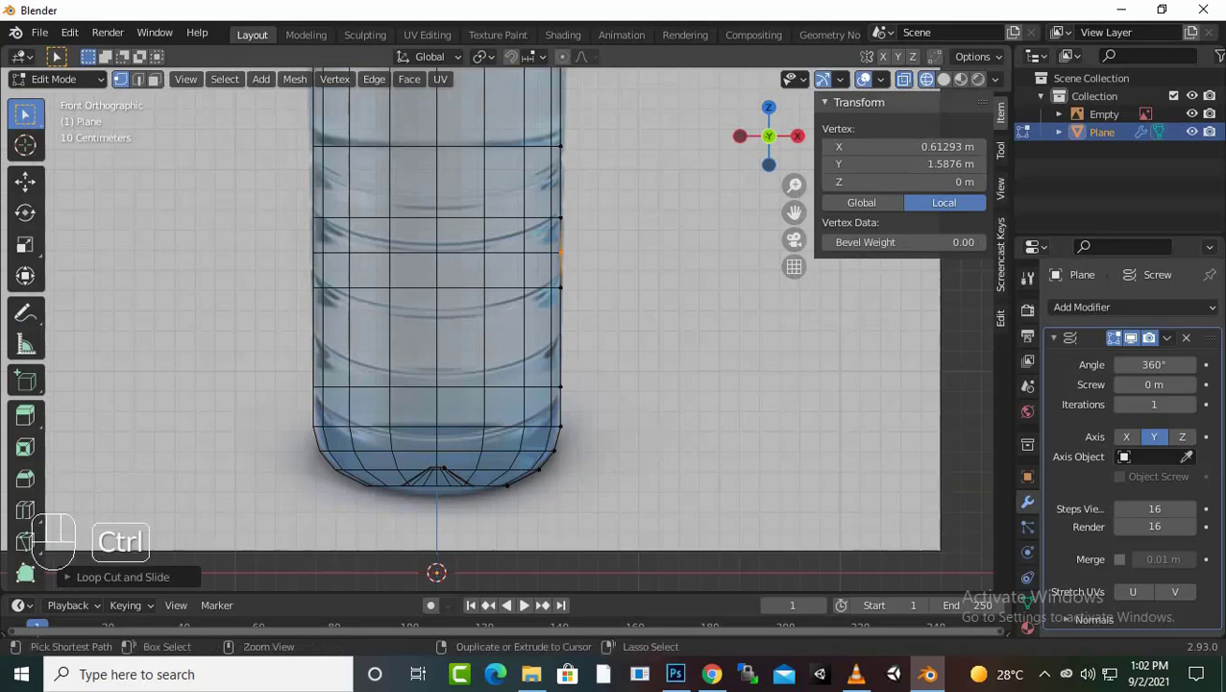
Step: Add two more centered loop cuts to the lower-body profile, one below the previous cut at about 1.17 m local Y and one above it
key("ctrl+r")
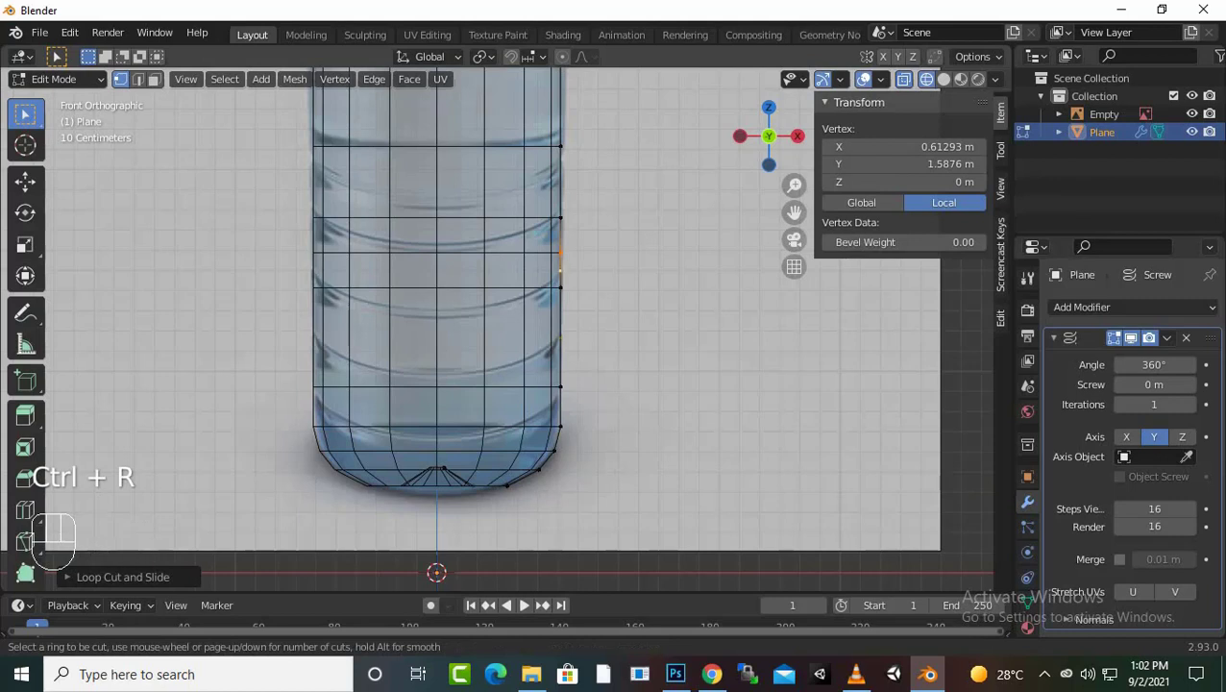
left_click(560, 336)
right_click(560, 336)
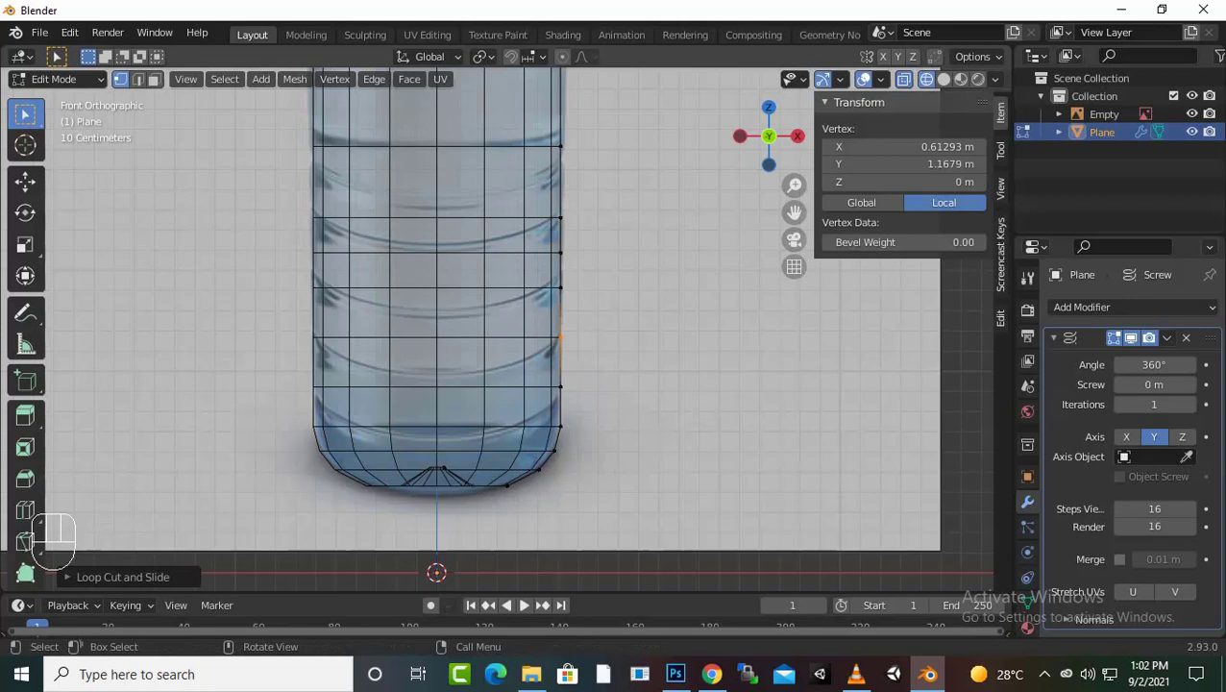
key("ctrl")
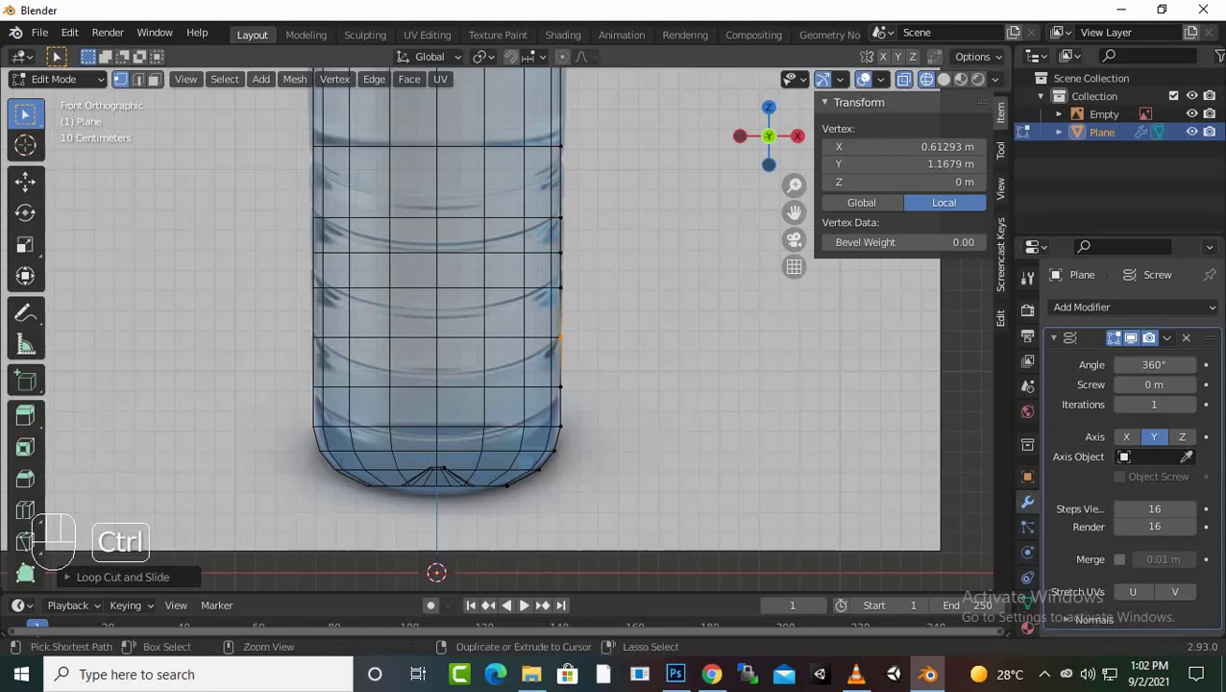
key("ctrl+r")
left_click(560, 181)
right_click(560, 181)
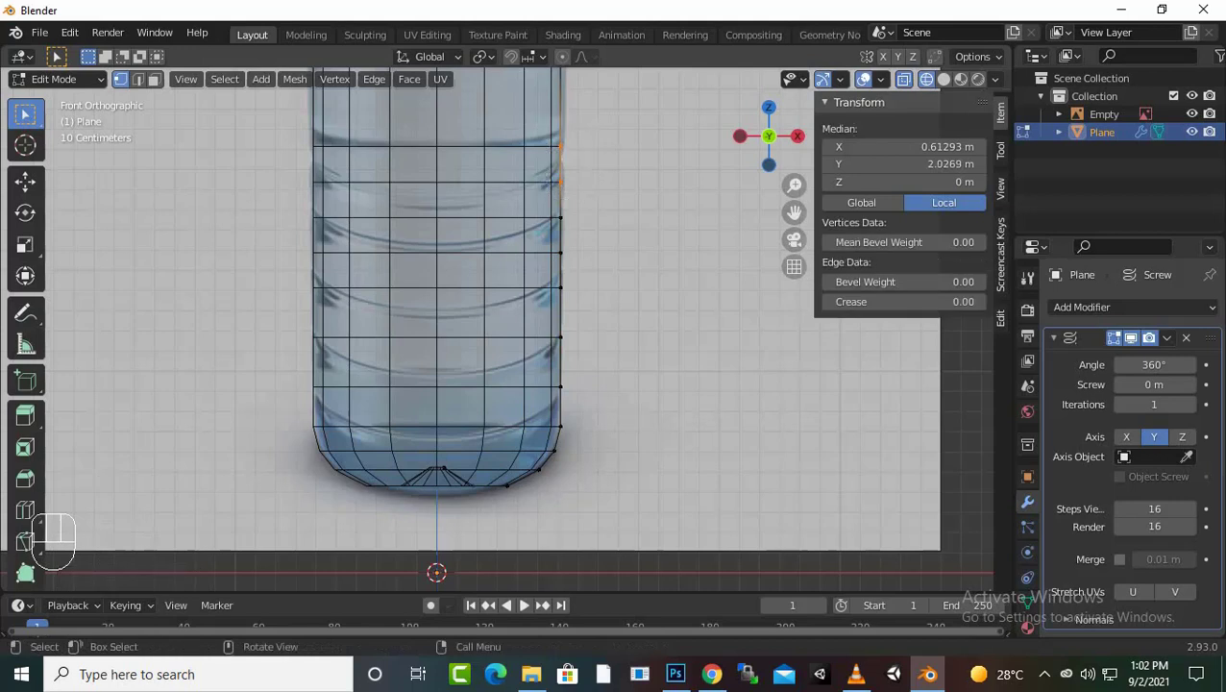
Step: Subdivide the profile edge just above the highest new loop cut and the edges in the middle of the lower body
right_click(561, 181)
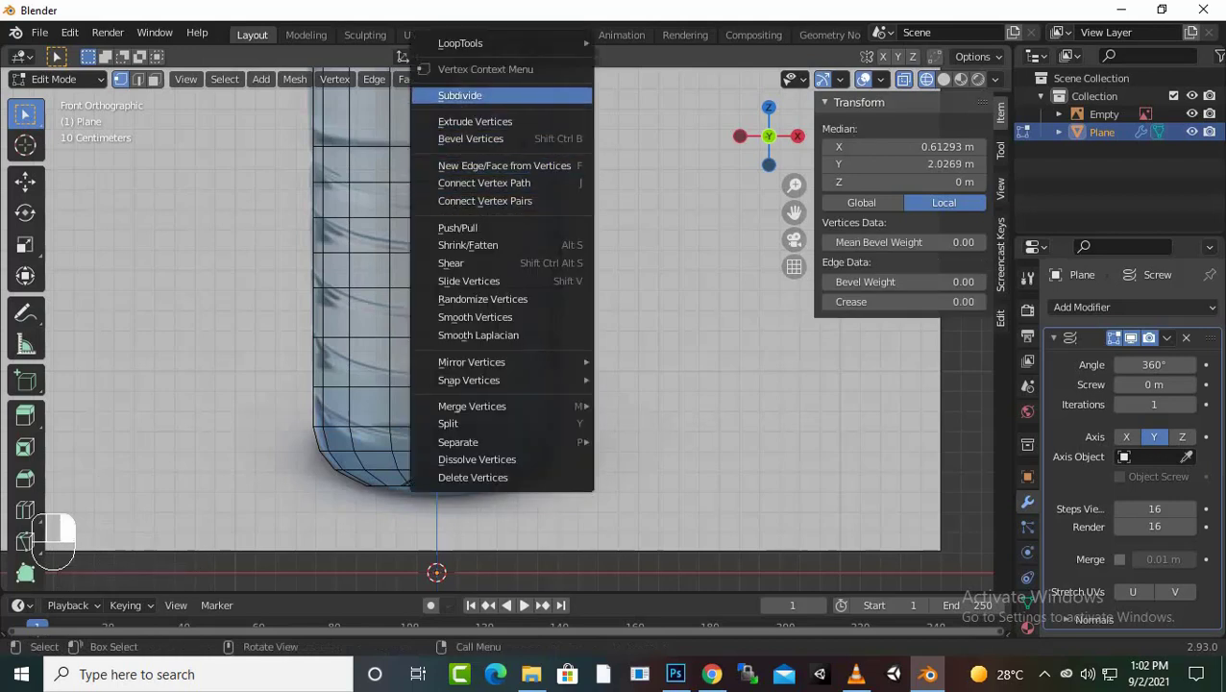
left_click(471, 95)
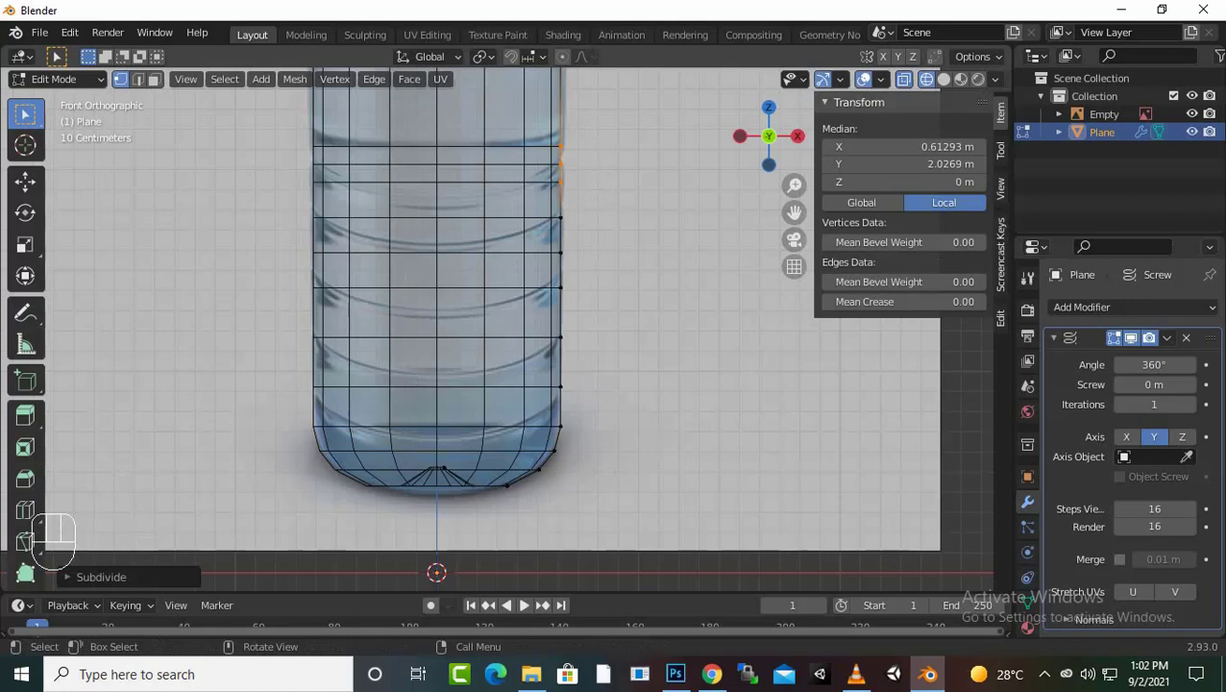
left_click_drag(538, 206, 543, 348)
right_click(558, 237)
left_click(538, 237)
right_click(499, 251)
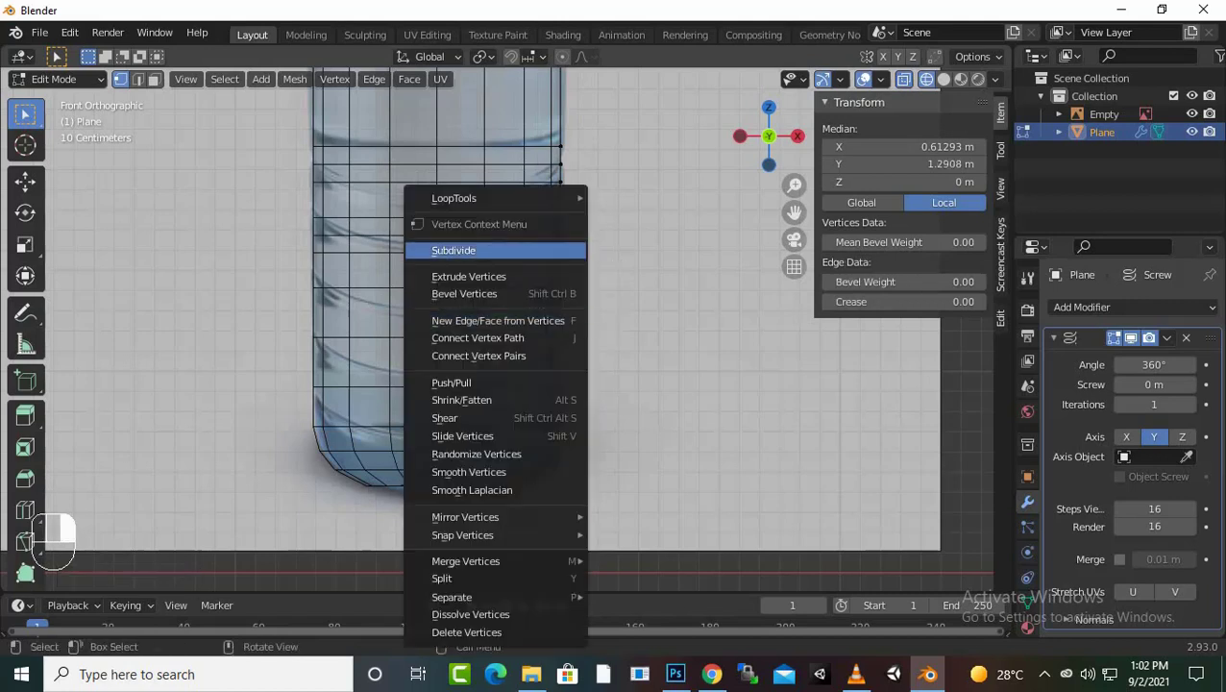
left_click(461, 249)
Step: Subdivide the lowest straight profile edge just above the bottle's rounded base
left_click_drag(598, 341, 555, 430)
left_click_drag(596, 355, 543, 444)
right_click(549, 419)
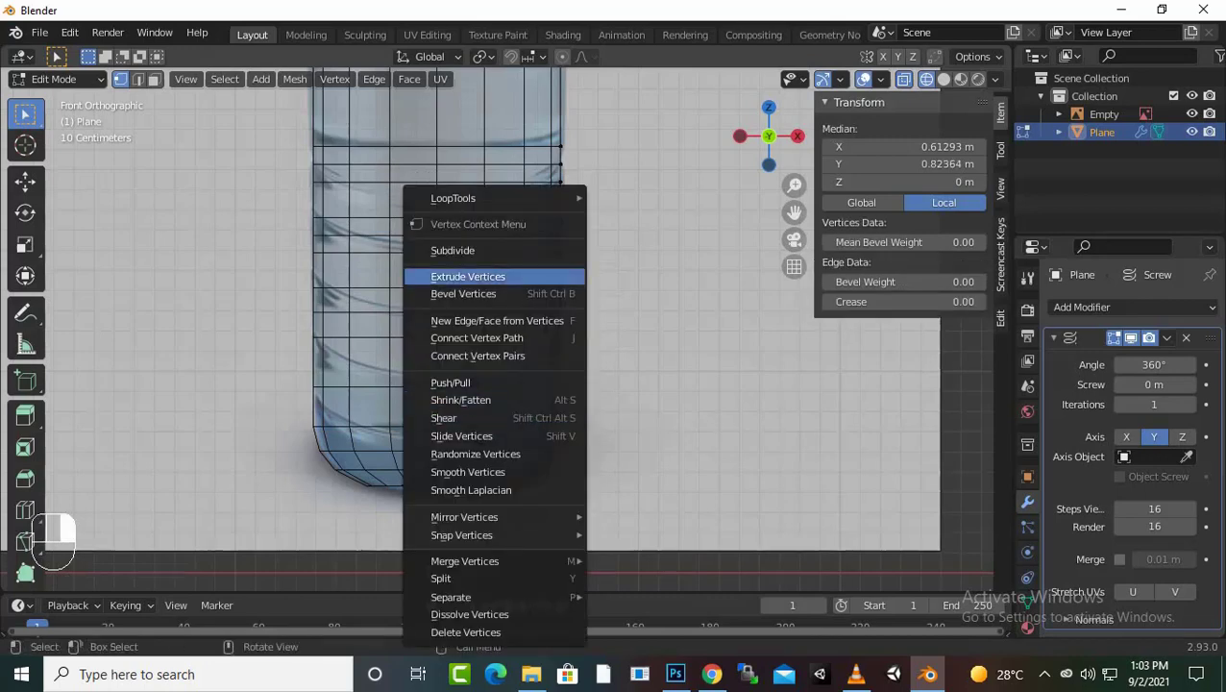
left_click(452, 249)
Step: Add a loop cut to the profile at about 2.32 m local Y and subdivide the edge directly above it
scroll(519, 327, "down", 2)
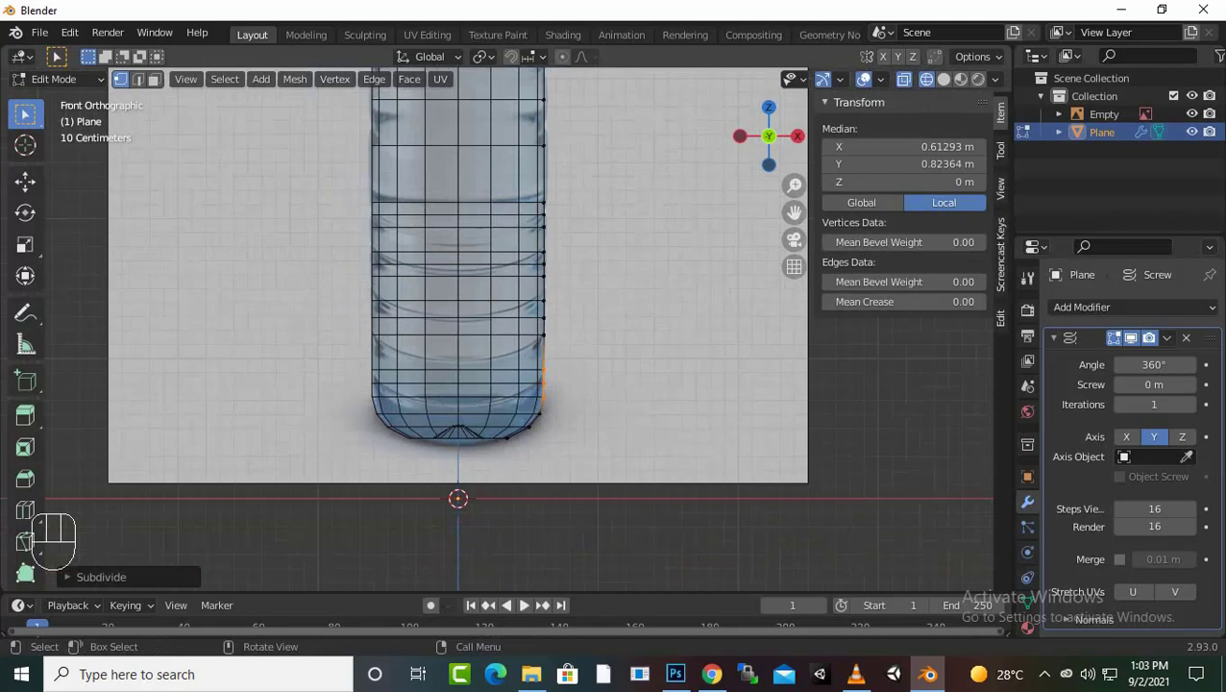
key("ctrl+r")
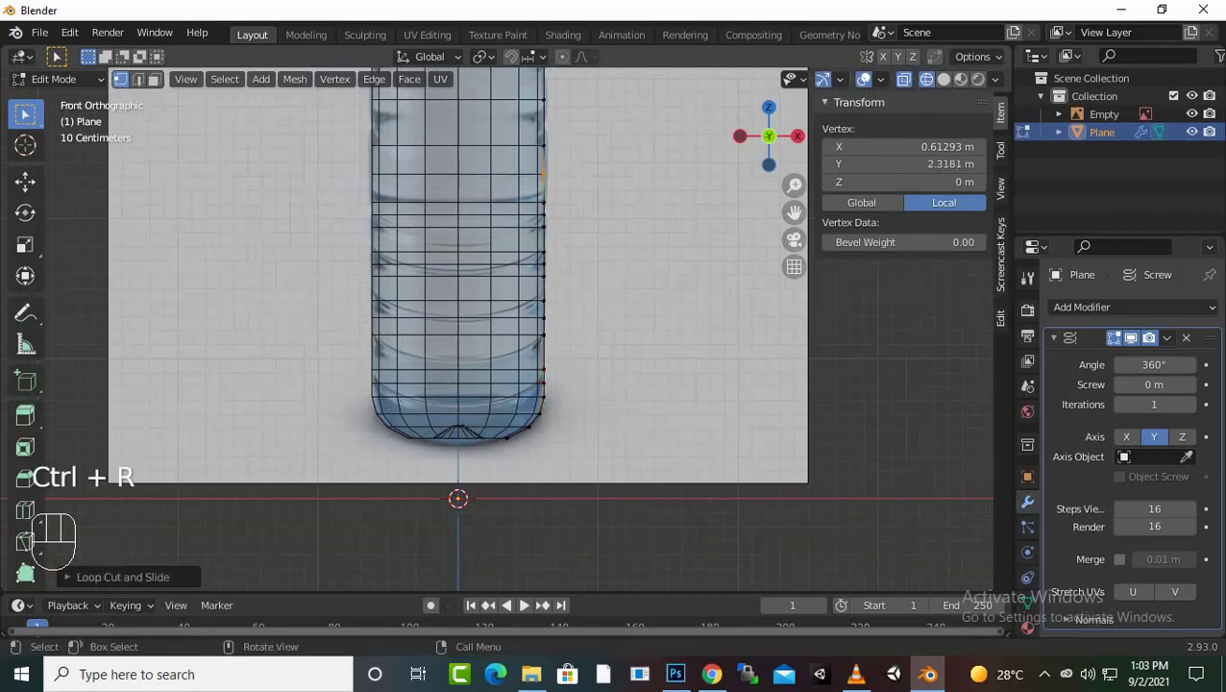
left_click(543, 165, "shift")
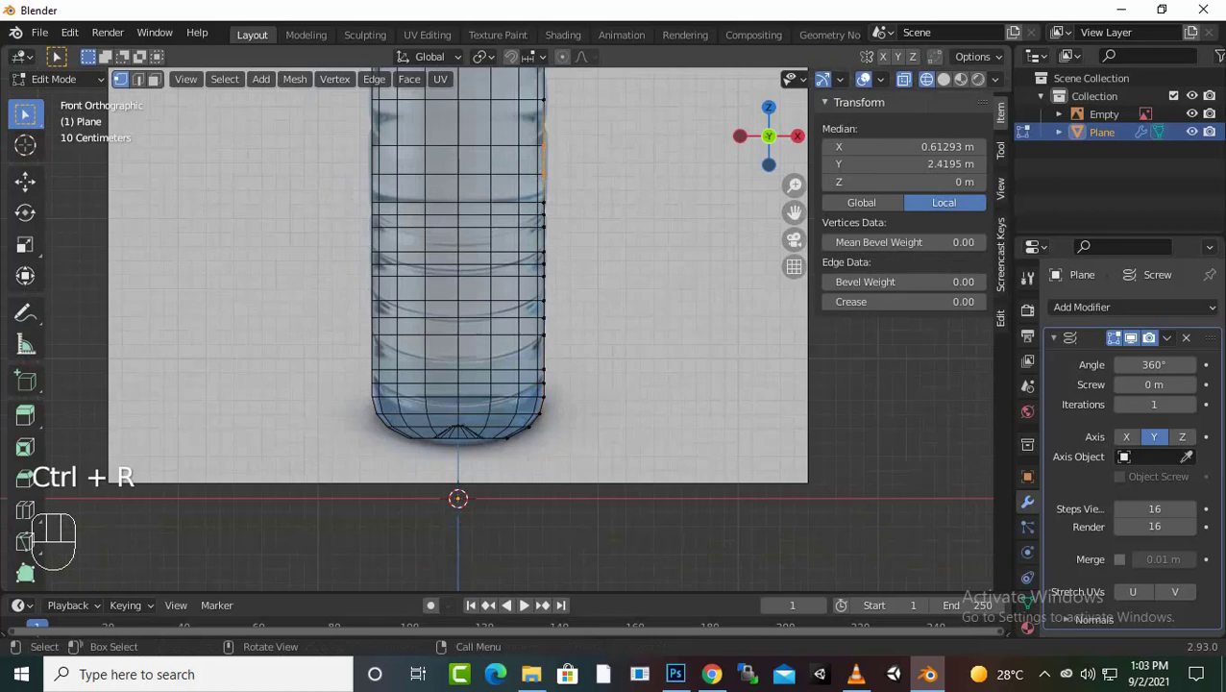
right_click(544, 166)
left_click(544, 165)
scroll(544, 165, "down", 2)
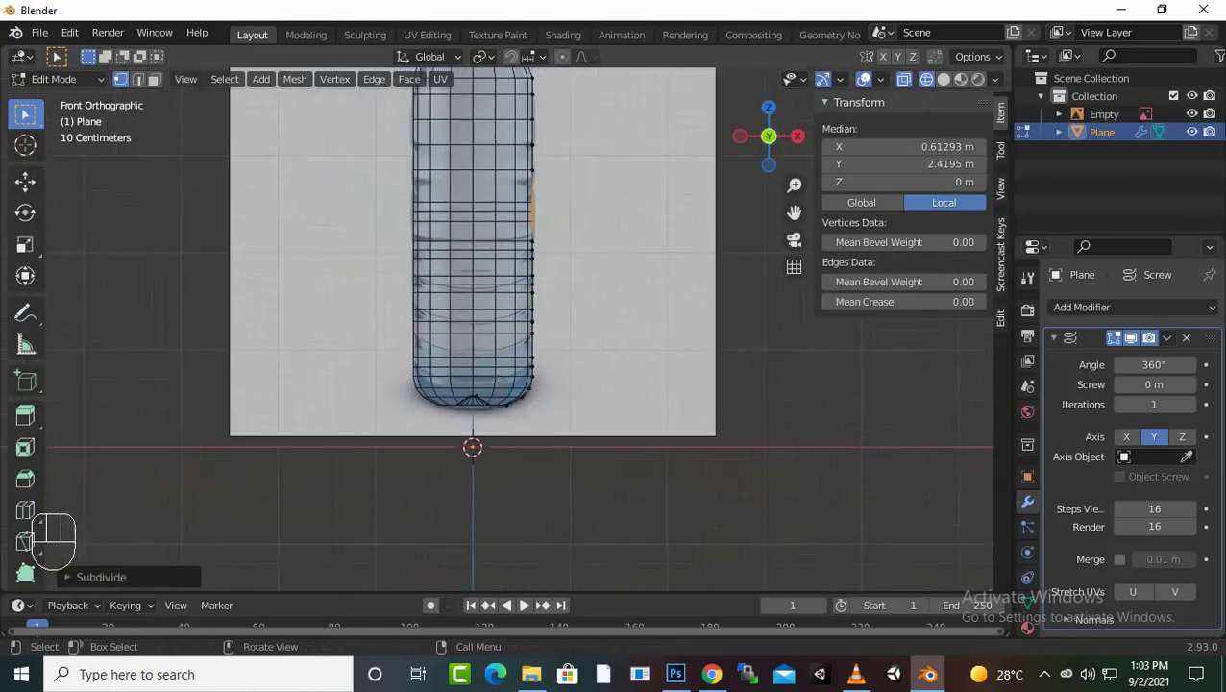
Step: Subdivide the upper-body profile edge centered at about 3.24 m local Y
left_click_drag(544, 162, 507, 113)
right_click(532, 135)
left_click(531, 135)
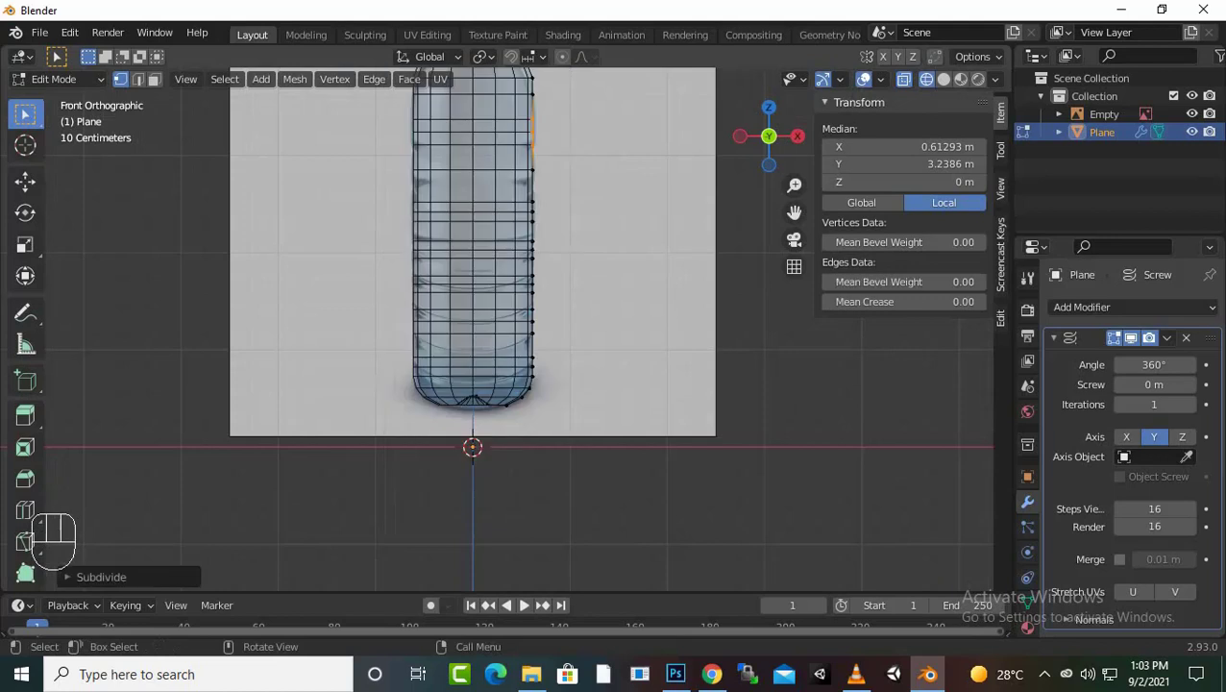
Step: Subdivide the profile edges near the top of the straight body, around 3.63 m and 3.5 m local Y, and check the shaded surface
left_click_drag(545, 114, 516, 81)
right_click(531, 96)
left_click(531, 96)
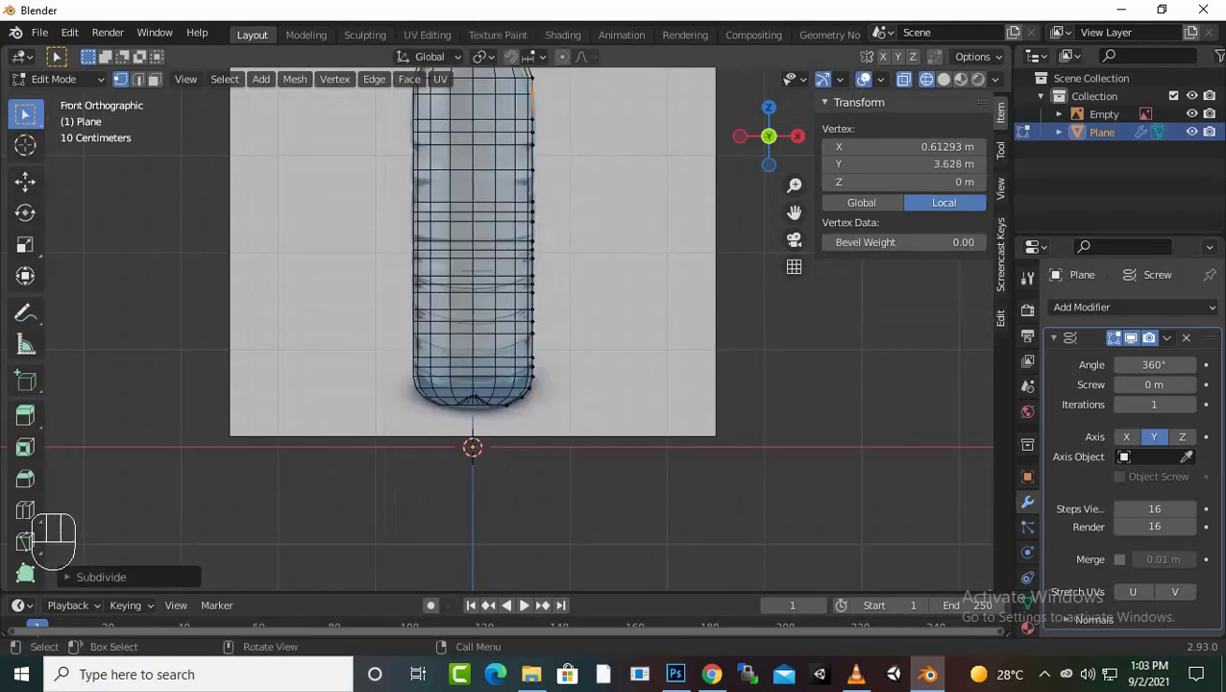
left_click(531, 133)
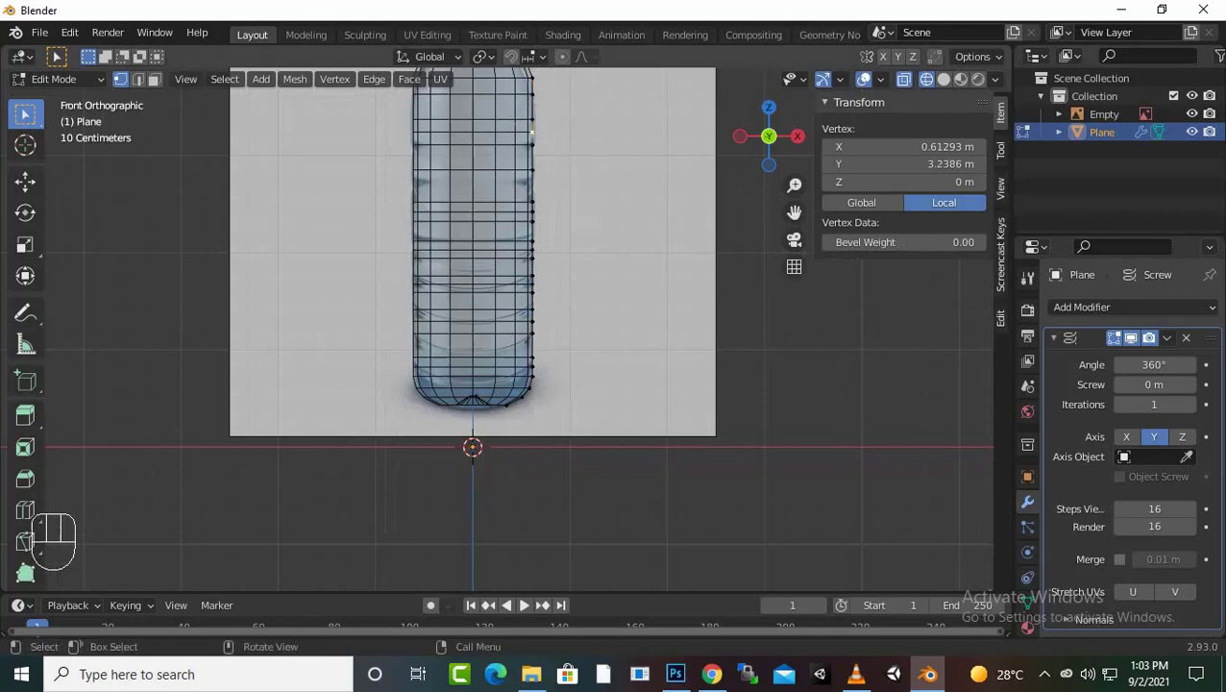
left_click(531, 115, "shift")
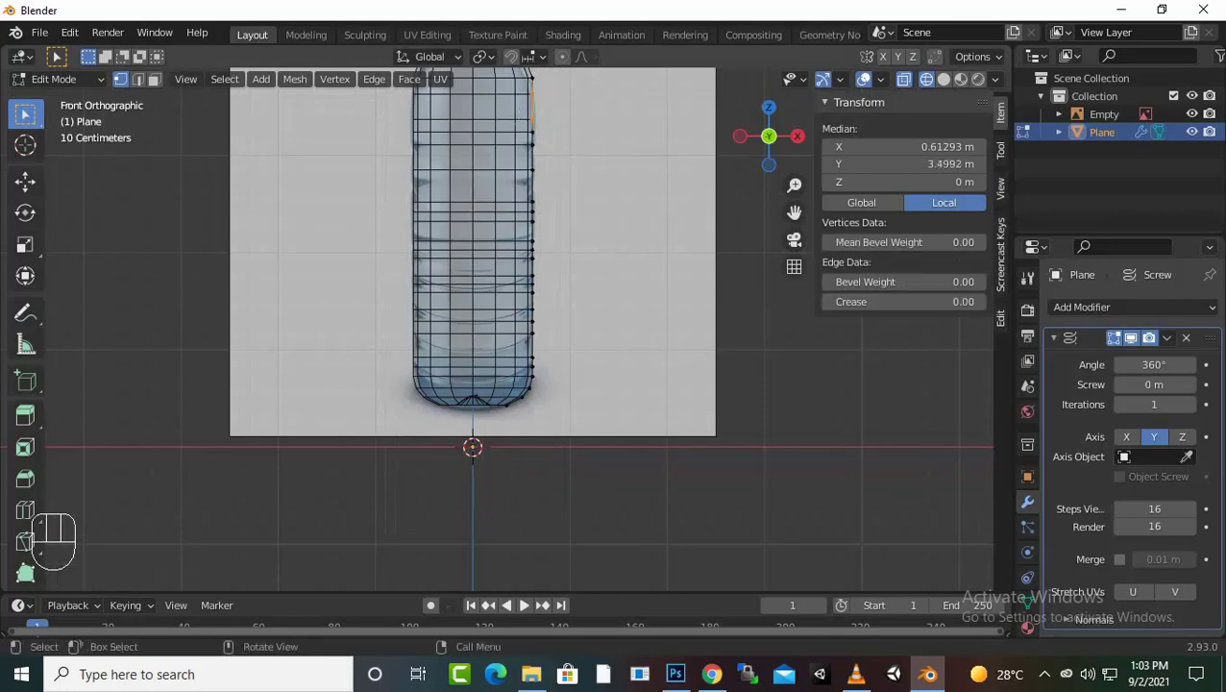
right_click(531, 115)
left_click(531, 114)
scroll(531, 115, "down", 1)
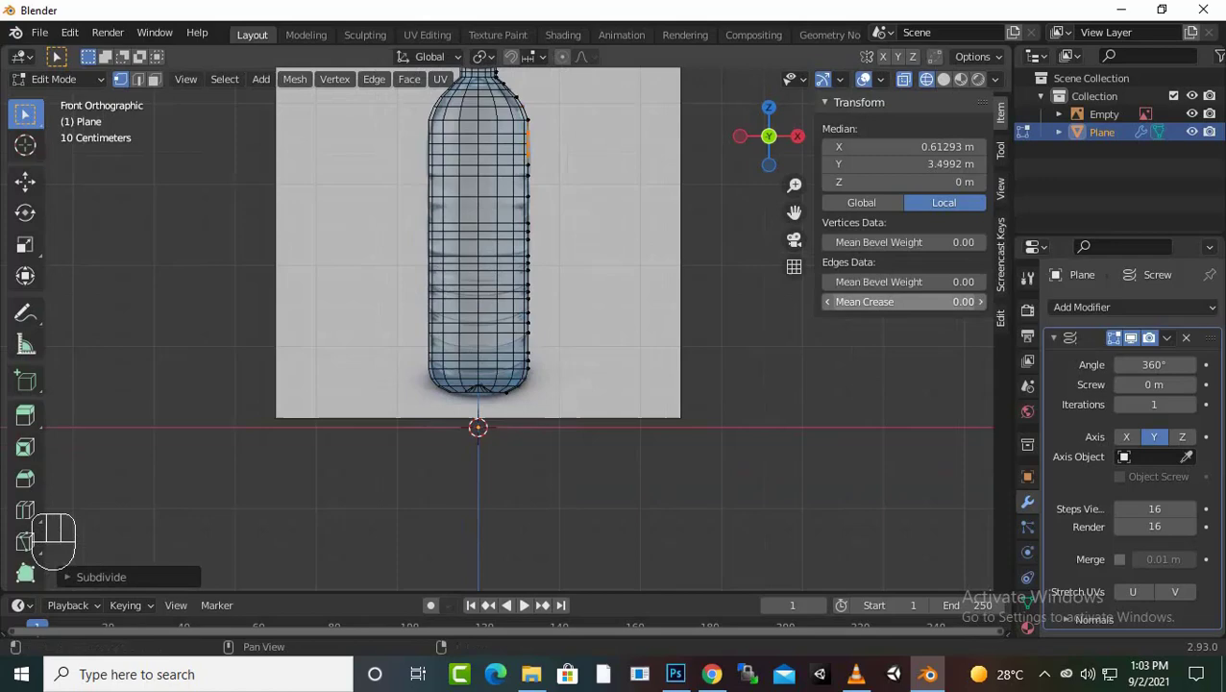
left_click(944, 80)
mouse_move(596, 289)
middle_mouse_down()
mouse_move(588, 303)
mouse_move(634, 344)
mouse_move(404, 332)
mouse_move(584, 340)
middle_mouse_up()
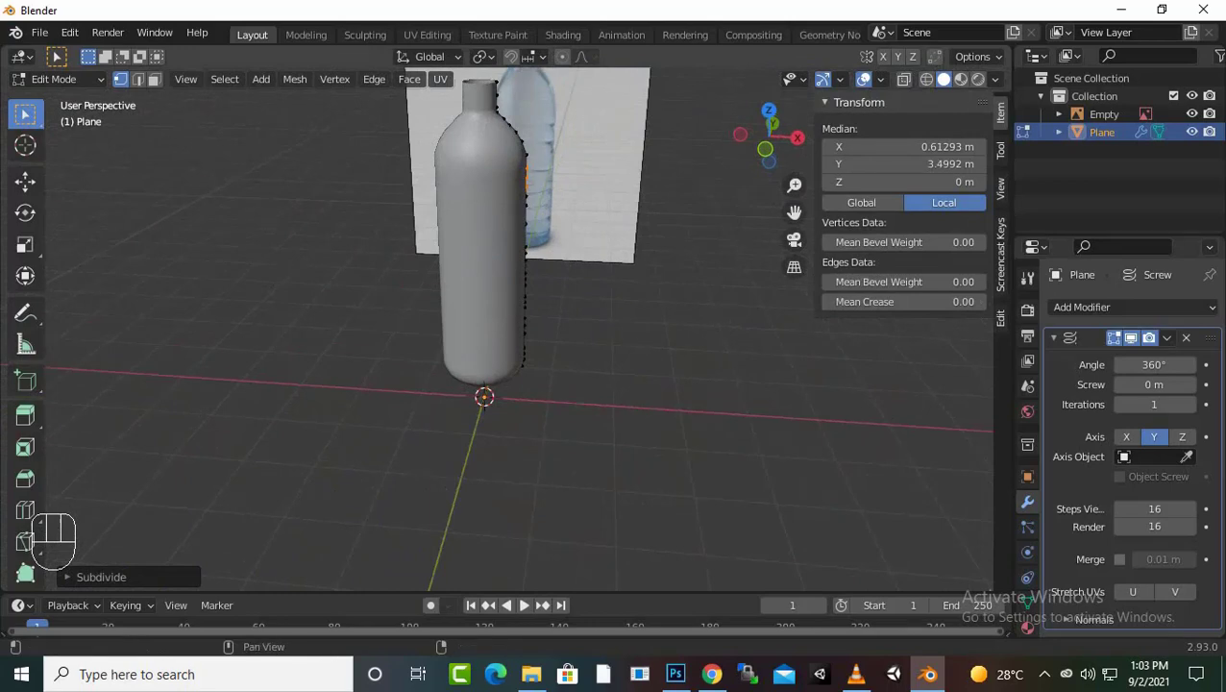
Step: Try pulling the lower-body profile vertex at about 1.17 m local Y inward along X to about 0.56 m
left_click(926, 79)
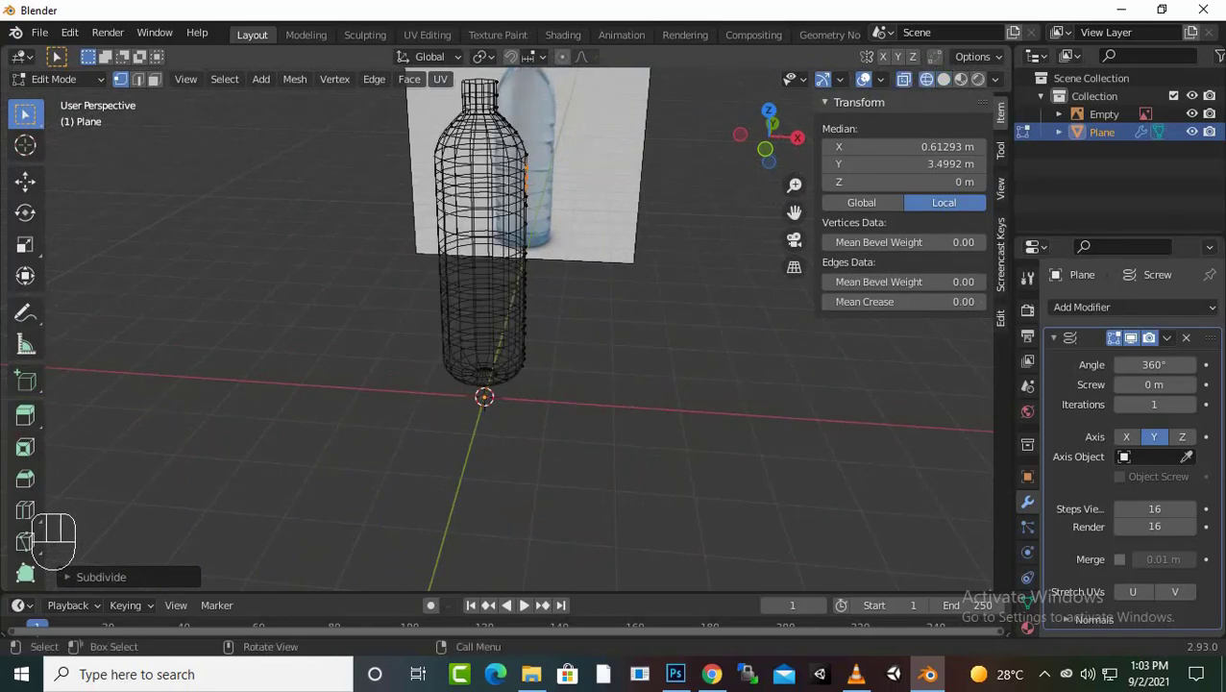
key("KP_1")
scroll(506, 330, "up", 8)
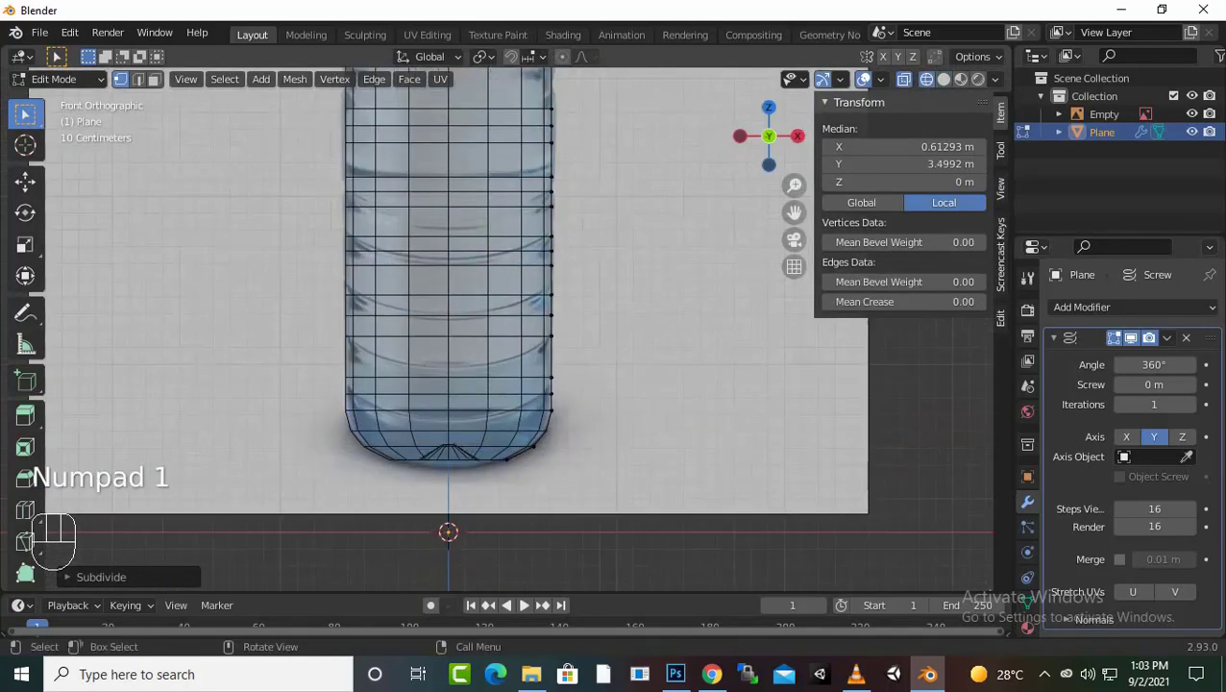
scroll(505, 331, "up", 2)
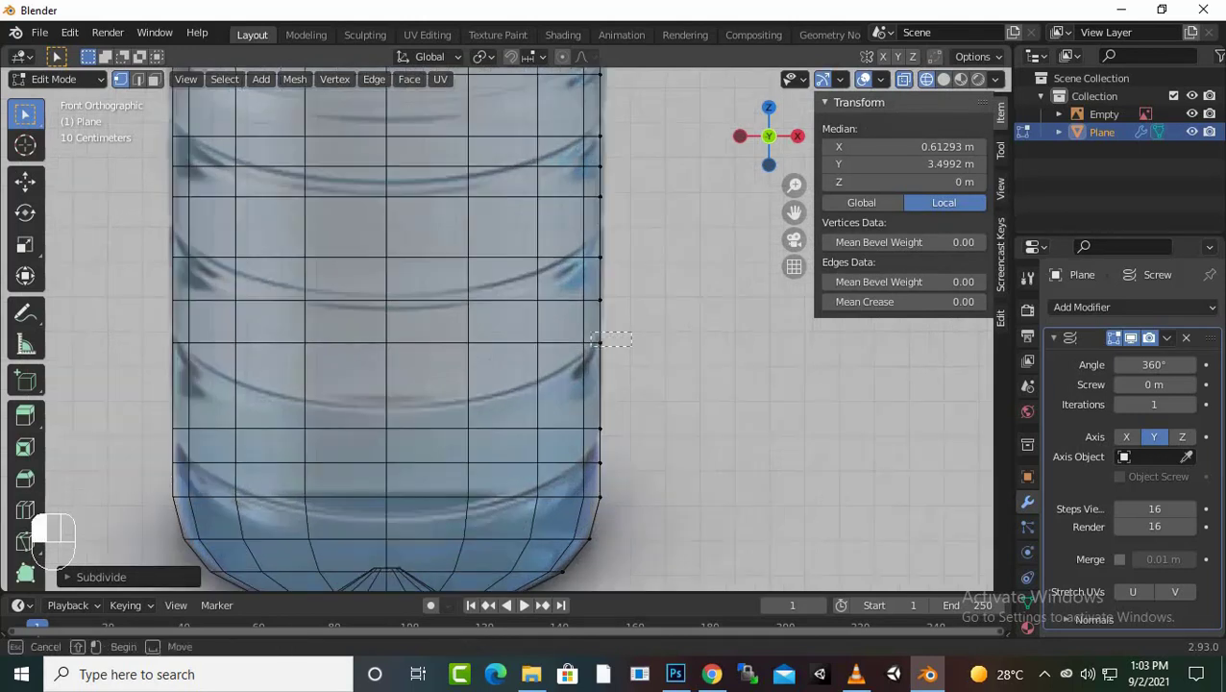
left_click(600, 341)
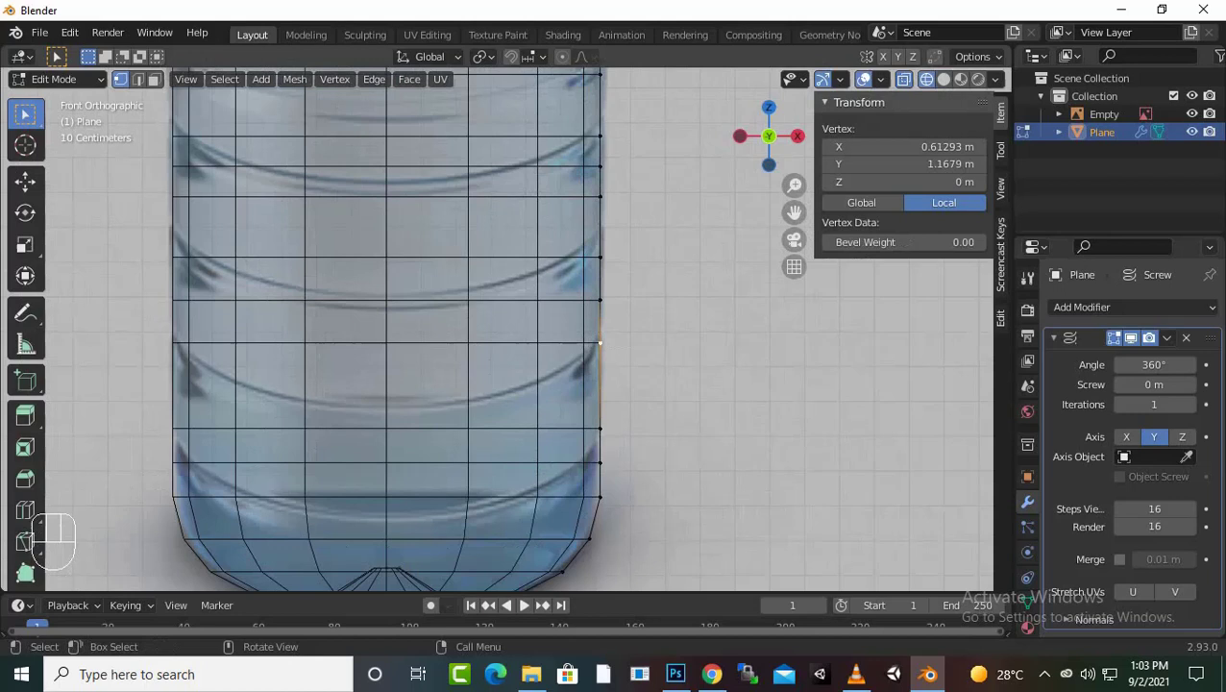
key("g")
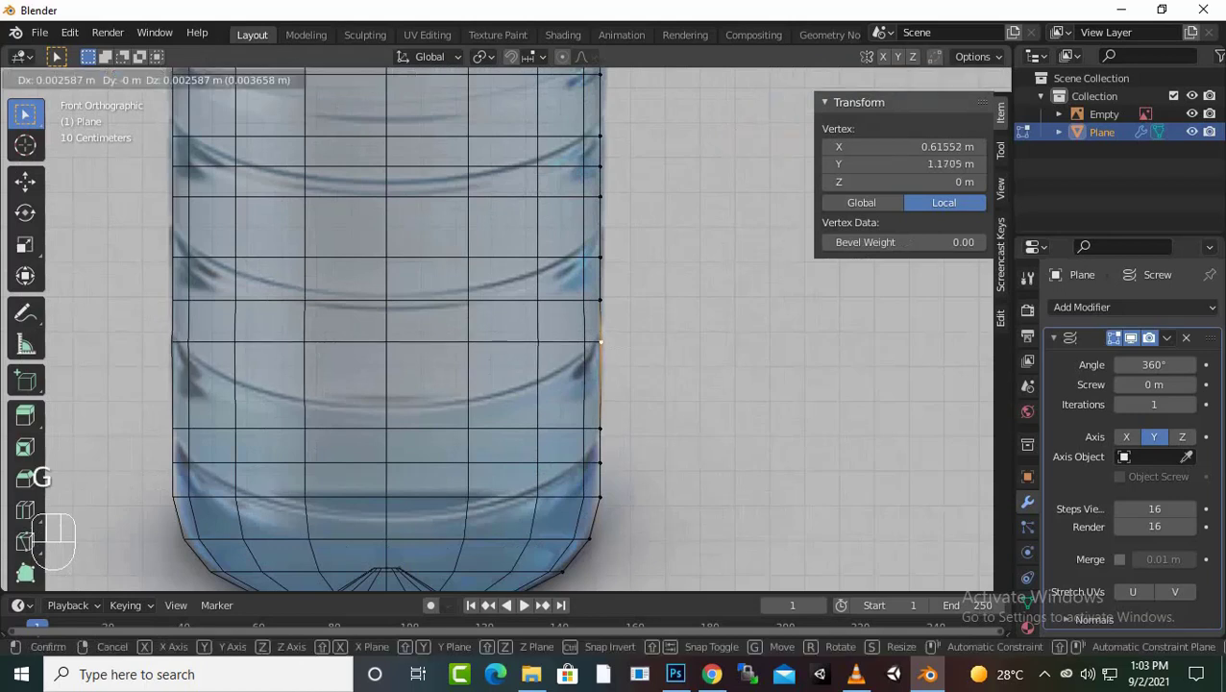
key("x")
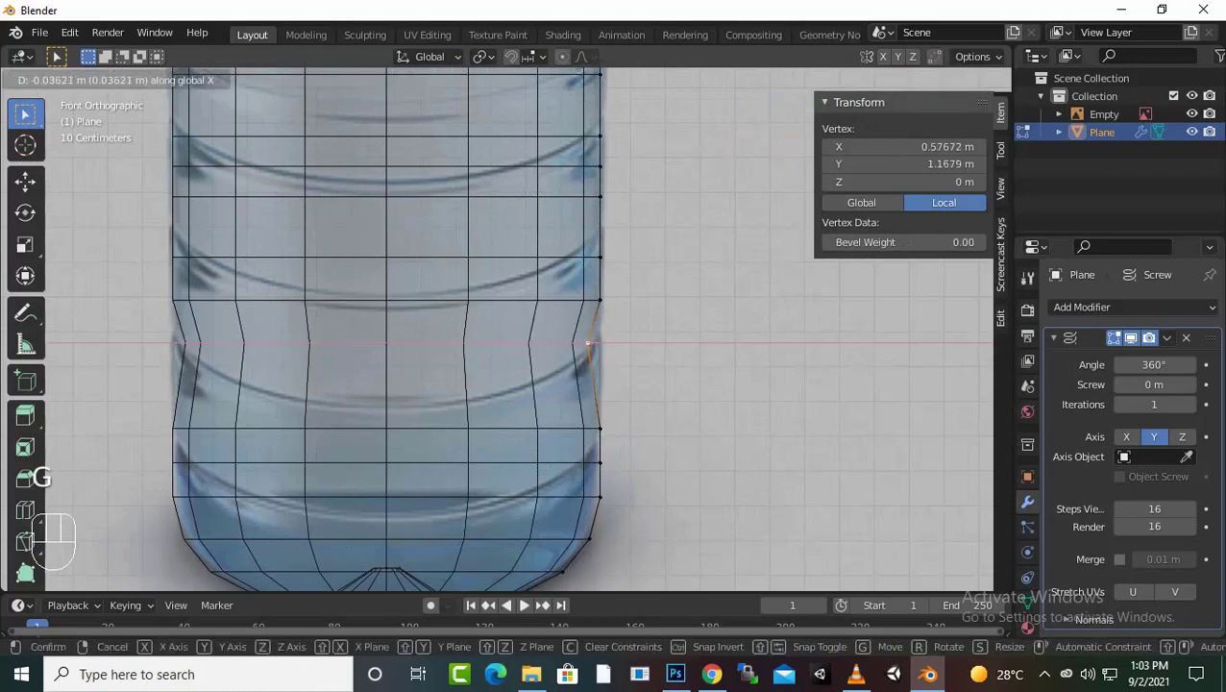
left_click(581, 344)
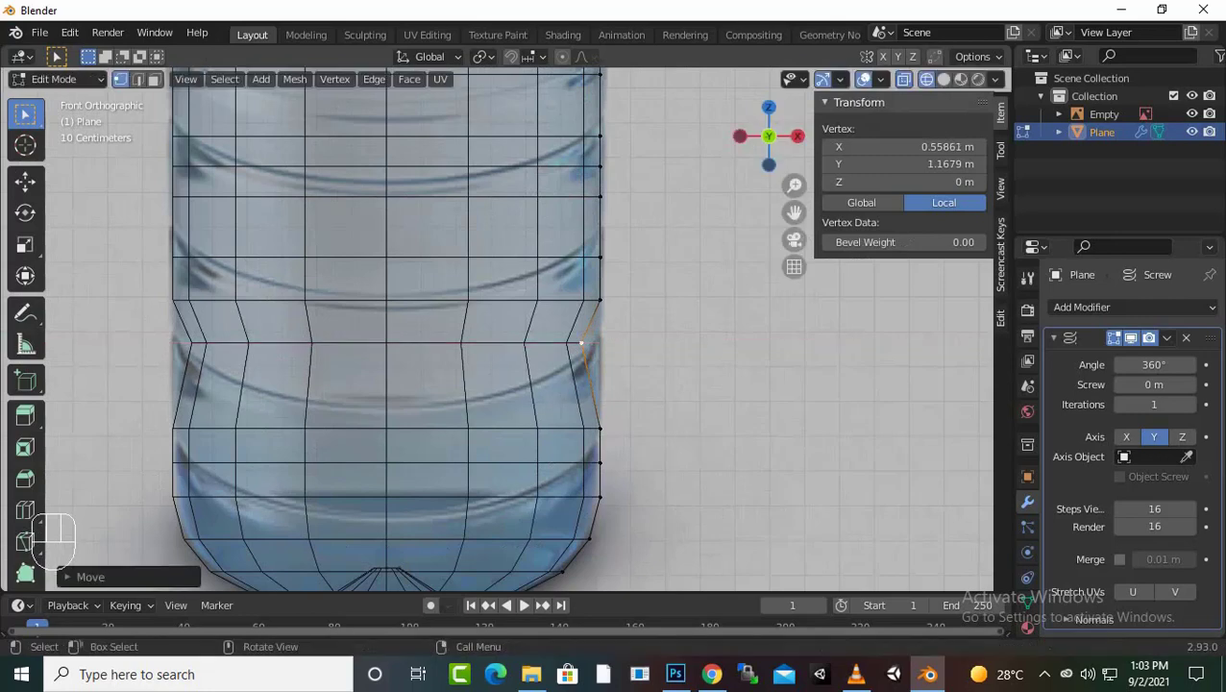
left_click(944, 80)
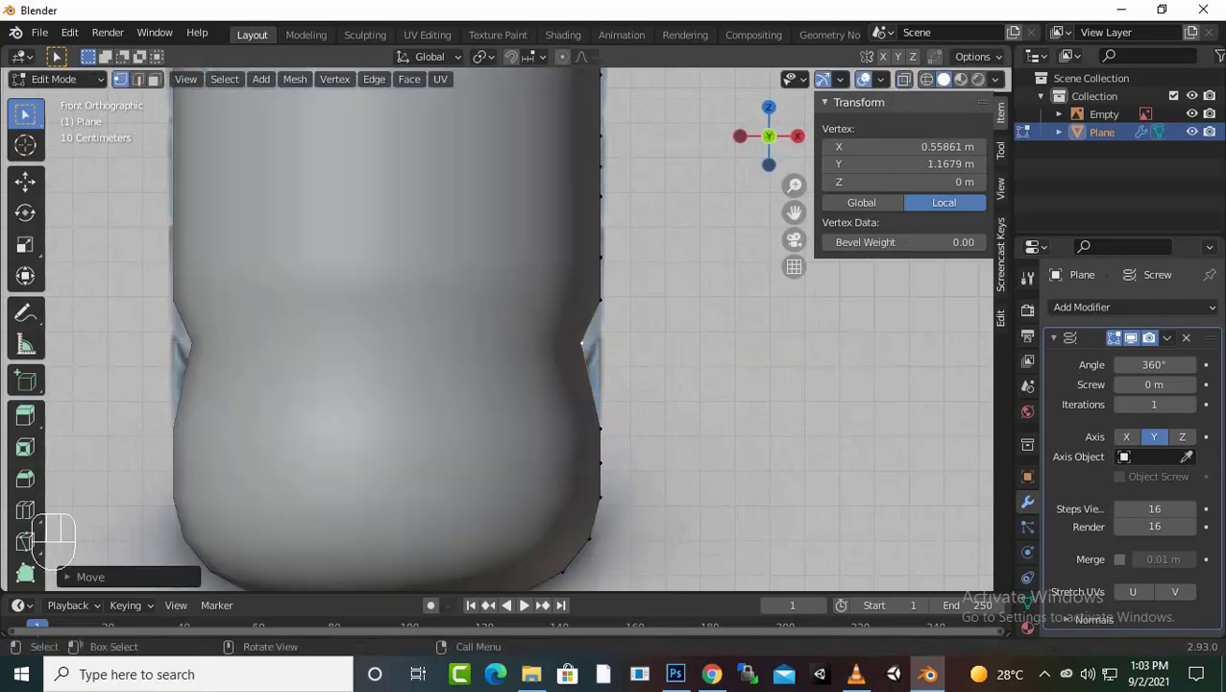
scroll(595, 332, "down", 2)
mouse_move(595, 332)
middle_mouse_down()
mouse_move(556, 372)
mouse_move(457, 365)
mouse_move(386, 331)
mouse_move(500, 360)
middle_mouse_up()
middle_click_drag(523, 305, 609, 306)
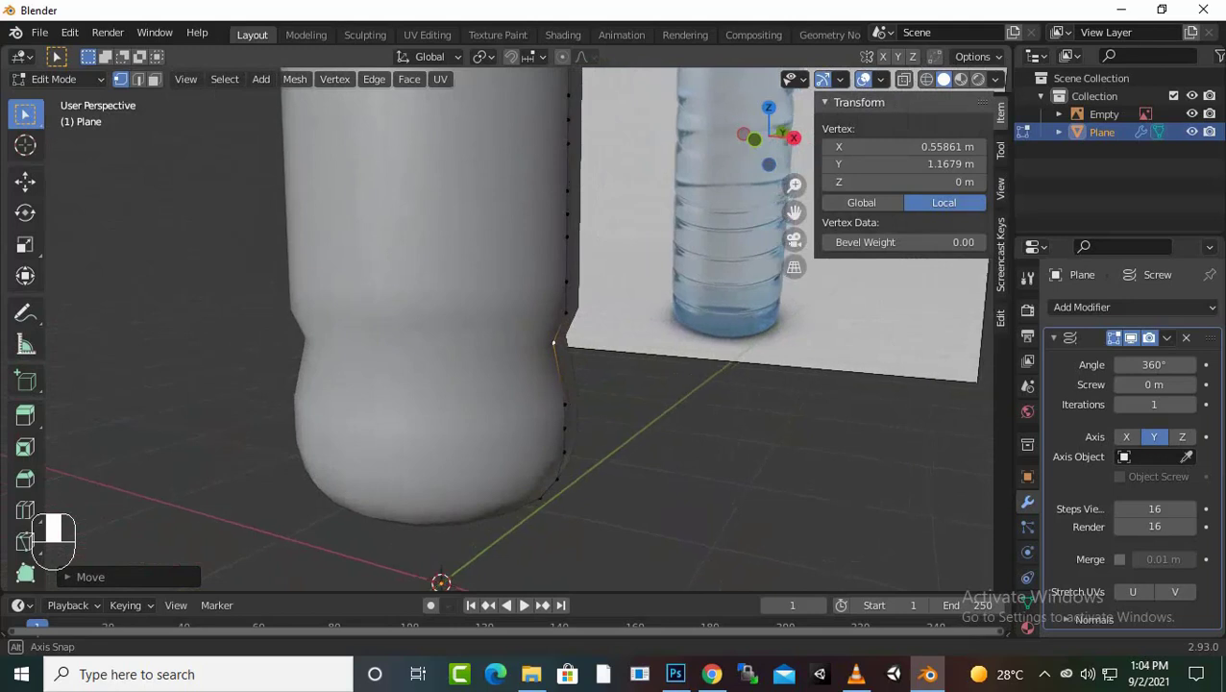
key("ctrl+z")
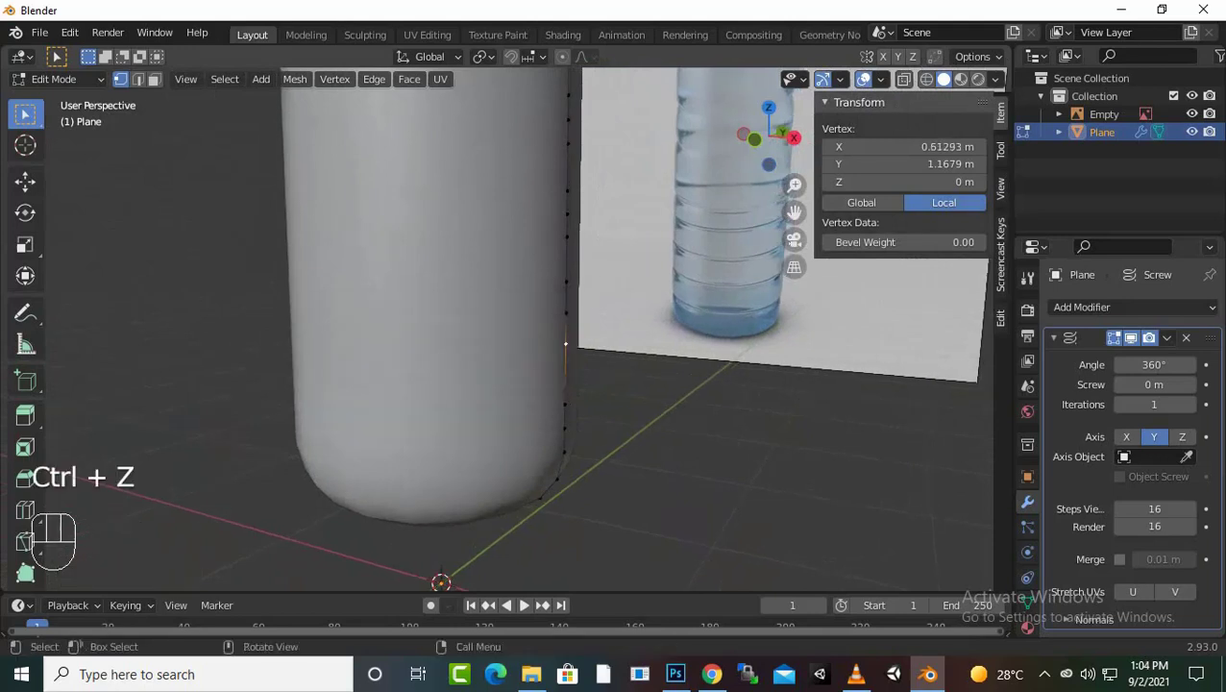
Step: Subdivide the lower-body profile edge centered at about 1.23 m local Y and select its new midpoint vertex
scroll(518, 328, "up", 1)
left_click_drag(593, 306, 547, 351)
right_click(519, 334)
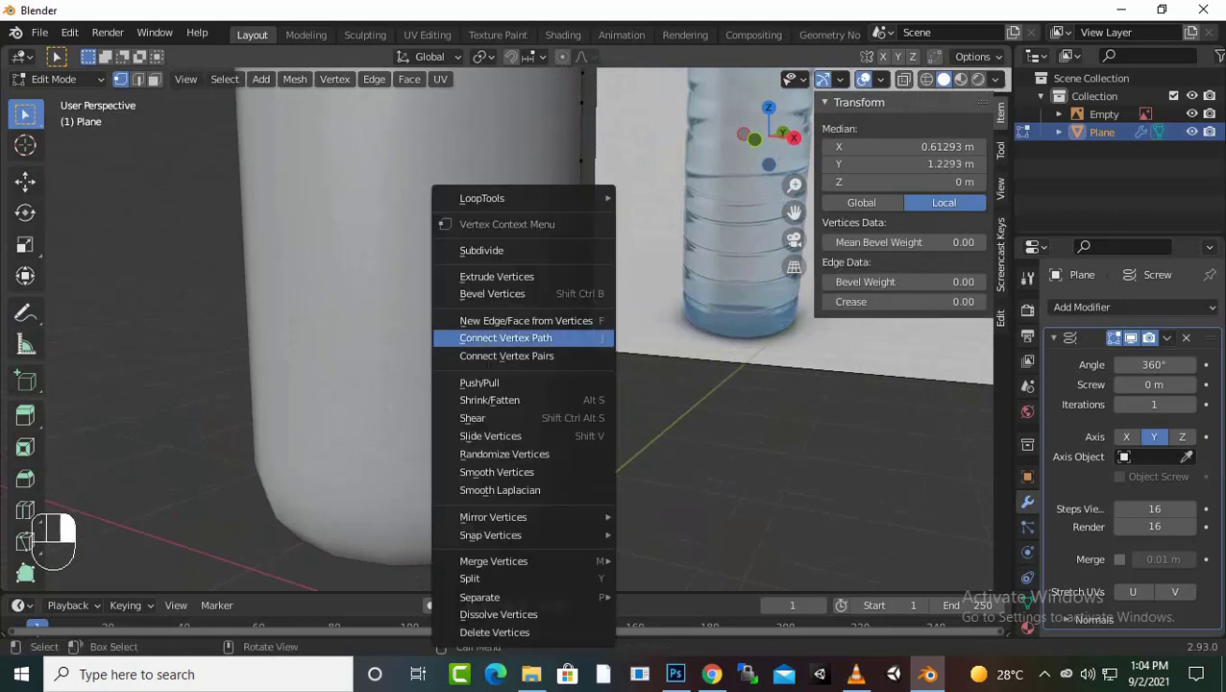
left_click(519, 249)
middle_click_drag(538, 307, 572, 305)
left_click_drag(569, 321, 592, 329)
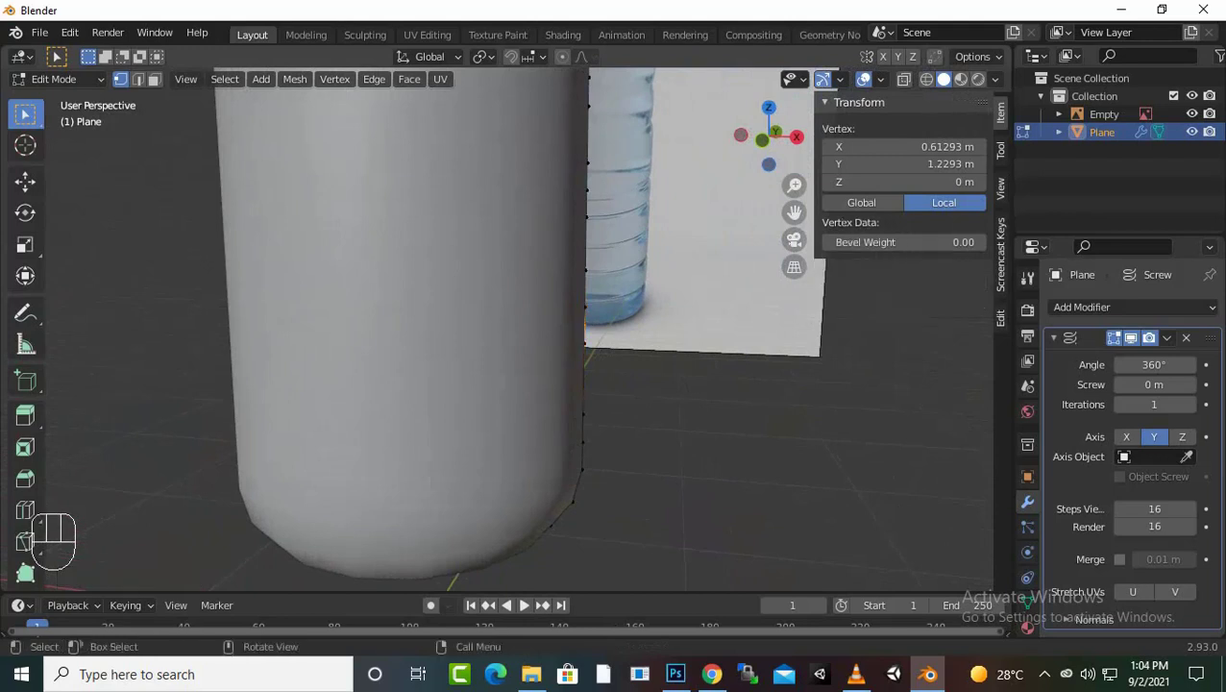
Step: Try pulling the selected midpoint vertex inward along X to about 0.55 m local X
key("g")
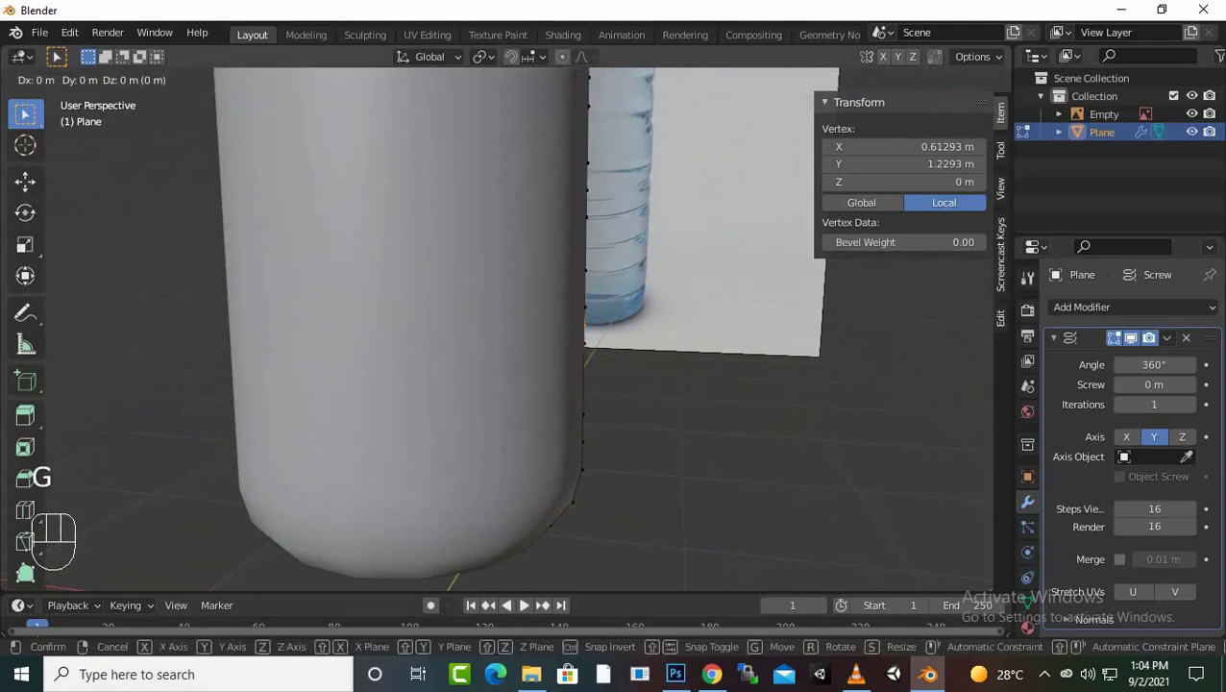
key("x")
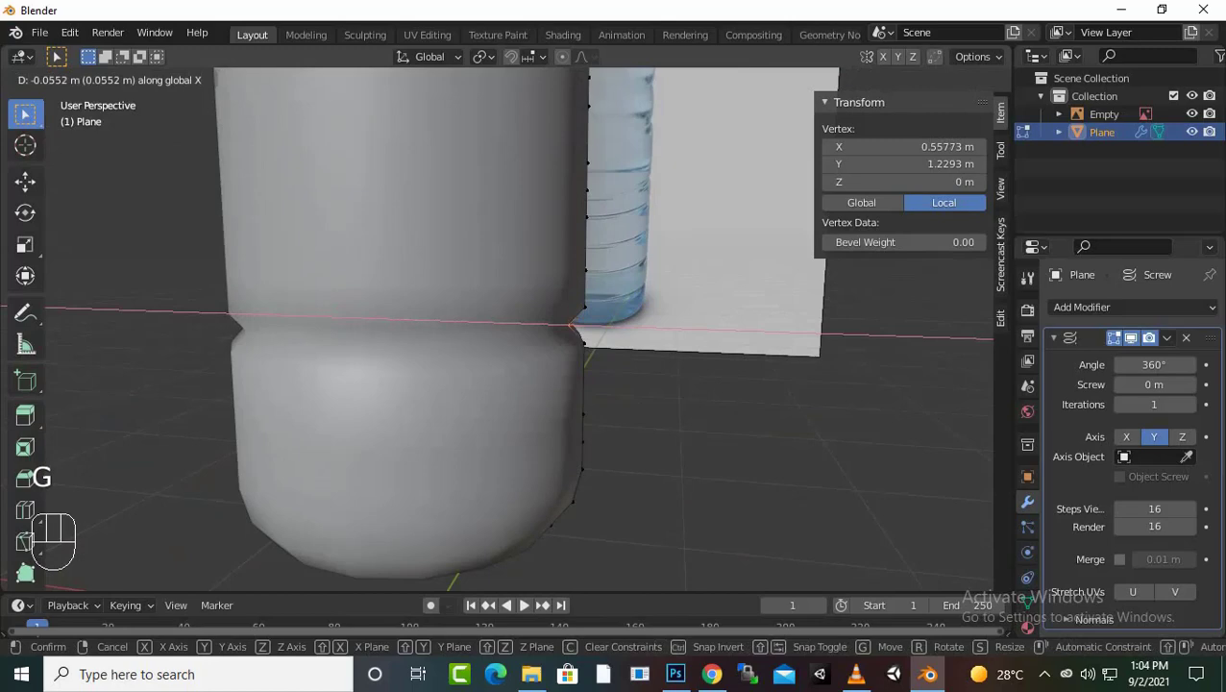
left_click(567, 328)
scroll(567, 327, "down", 2)
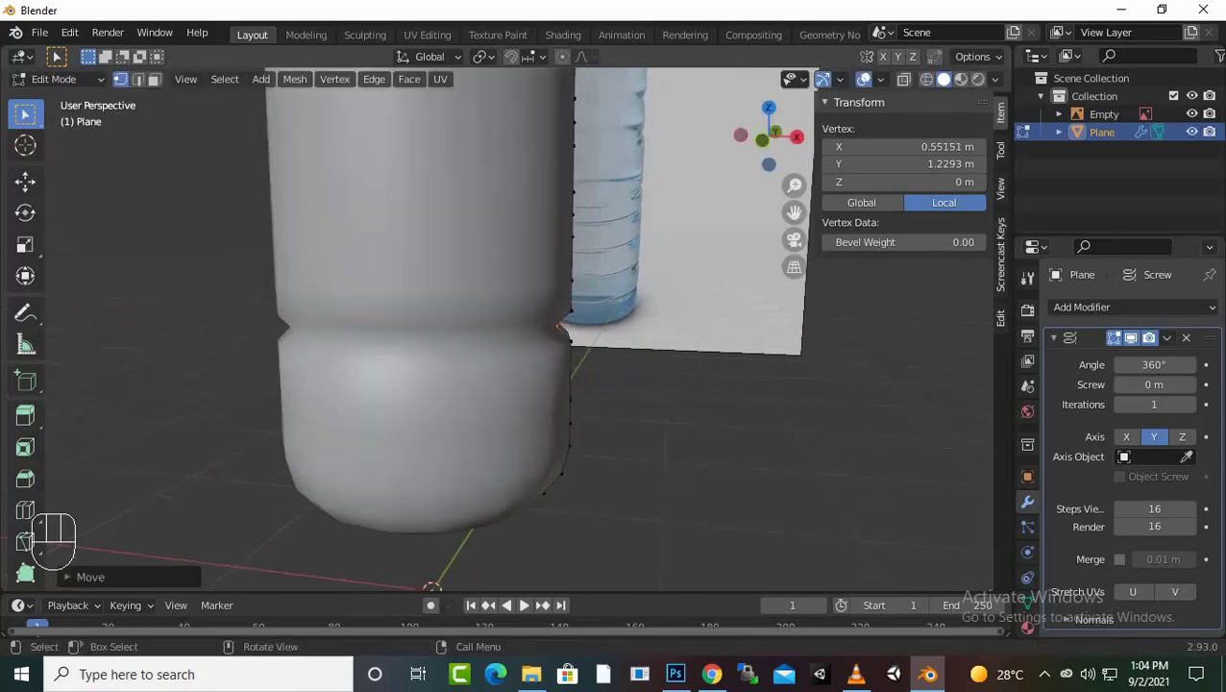
middle_click_drag(567, 327, 471, 317)
scroll(432, 327, "down", 1)
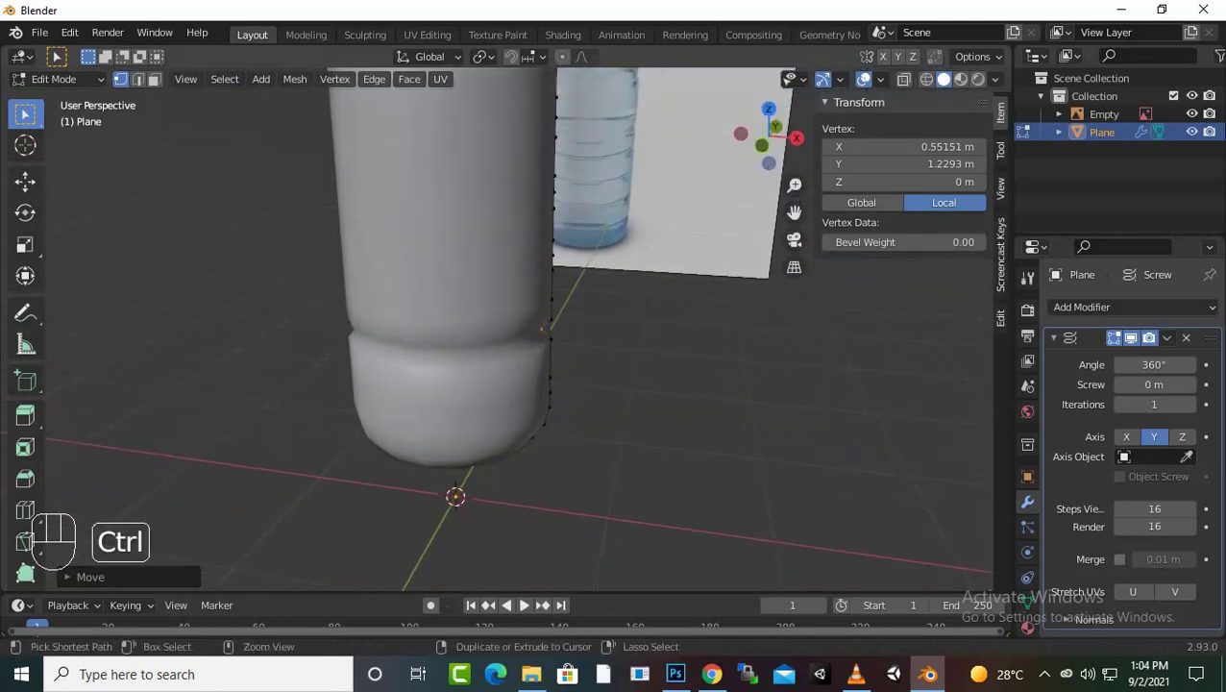
key("ctrl+z")
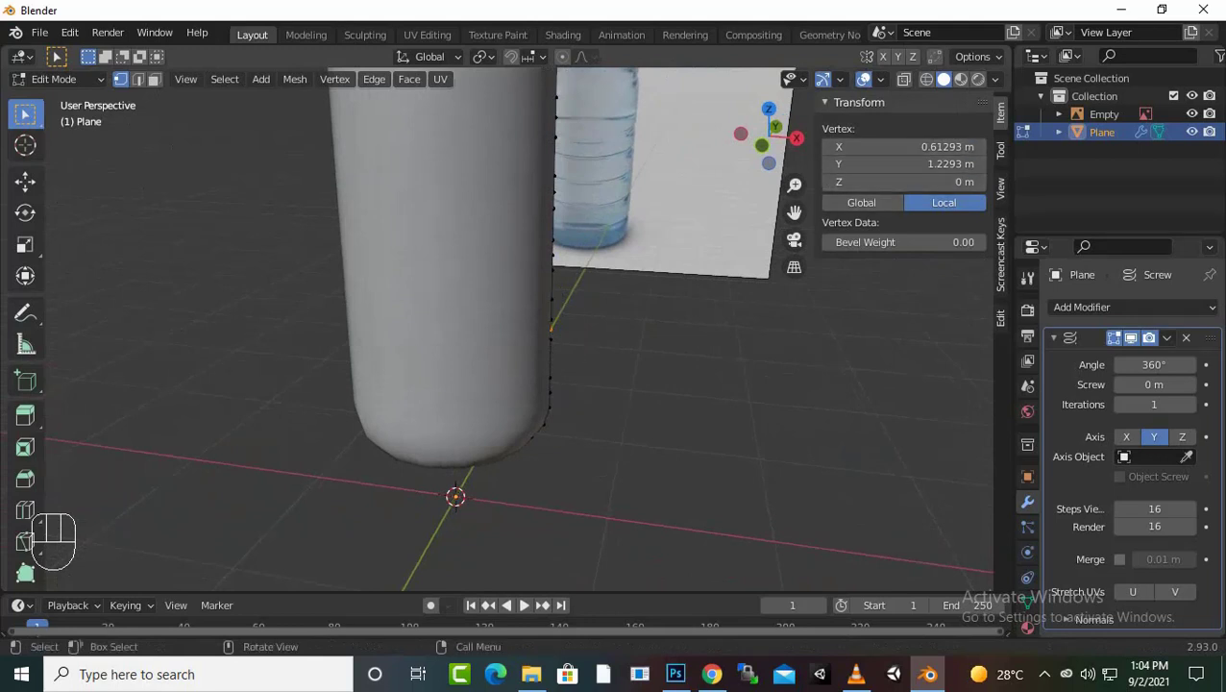
Step: Add five more groove vertices along the body profile to the selection, ending with the one at about 3.63 m local Y
scroll(596, 331, "down", 1)
middle_click_drag(596, 331, 488, 380)
scroll(488, 380, "up", 1)
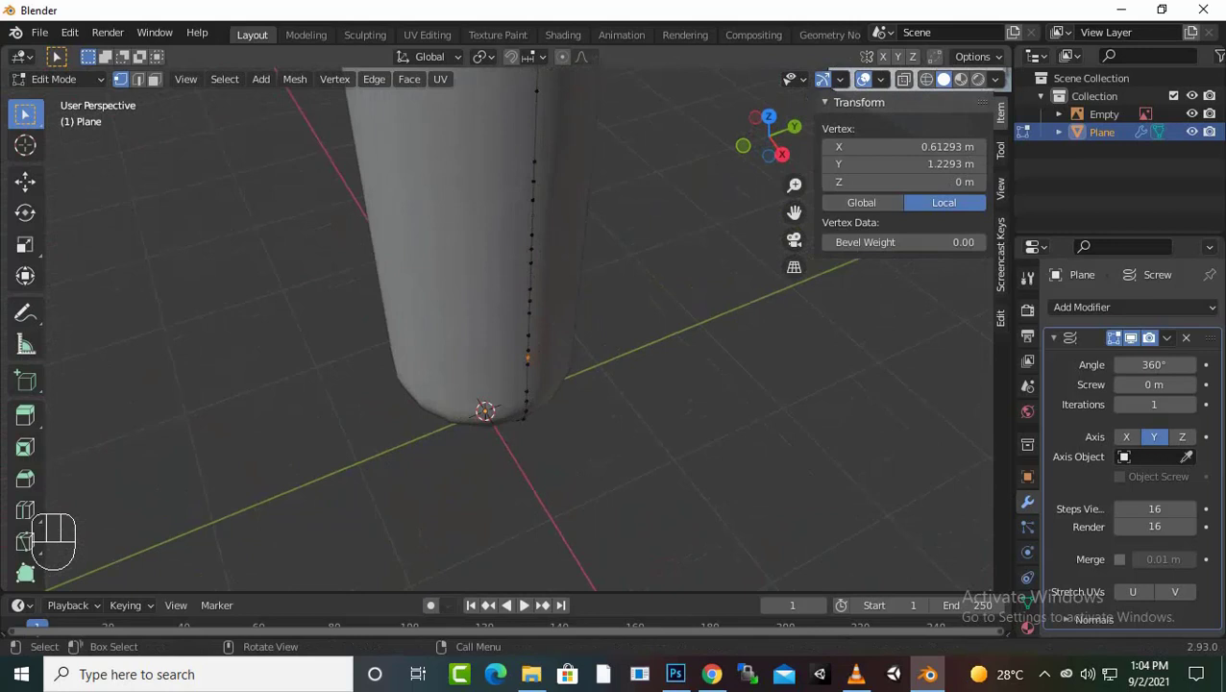
scroll(505, 336, "up", 1)
key("ctrl")
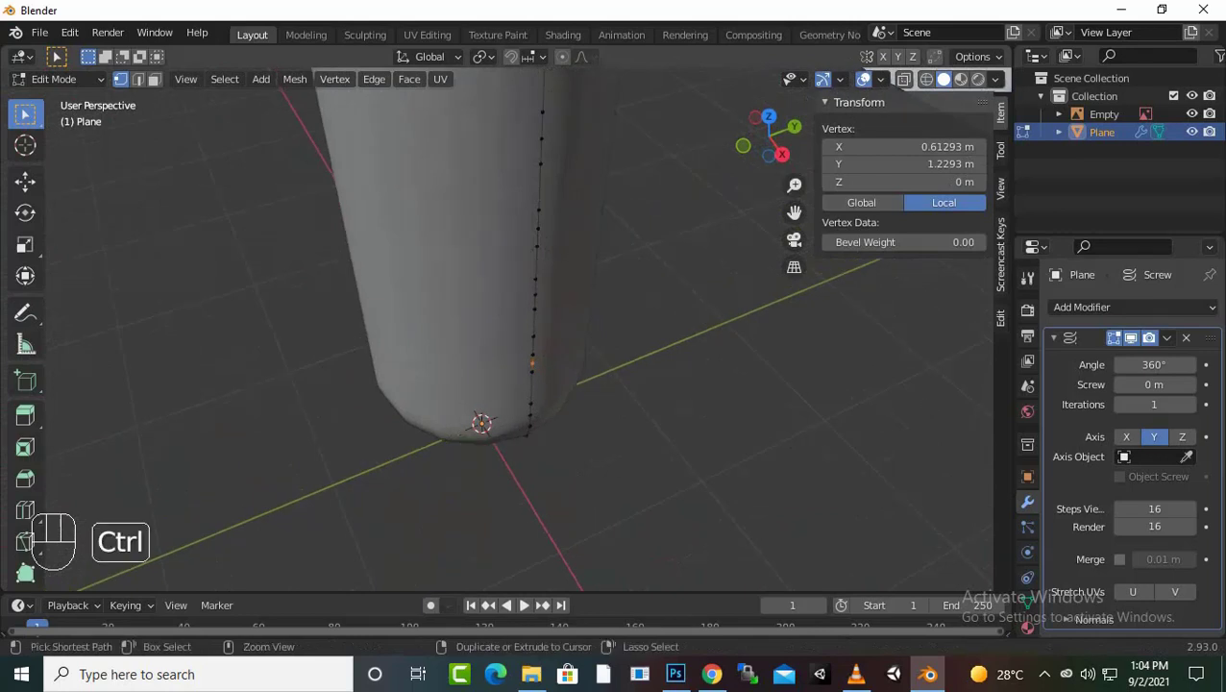
left_click(535, 294, "ctrl")
left_click(535, 294, "shift")
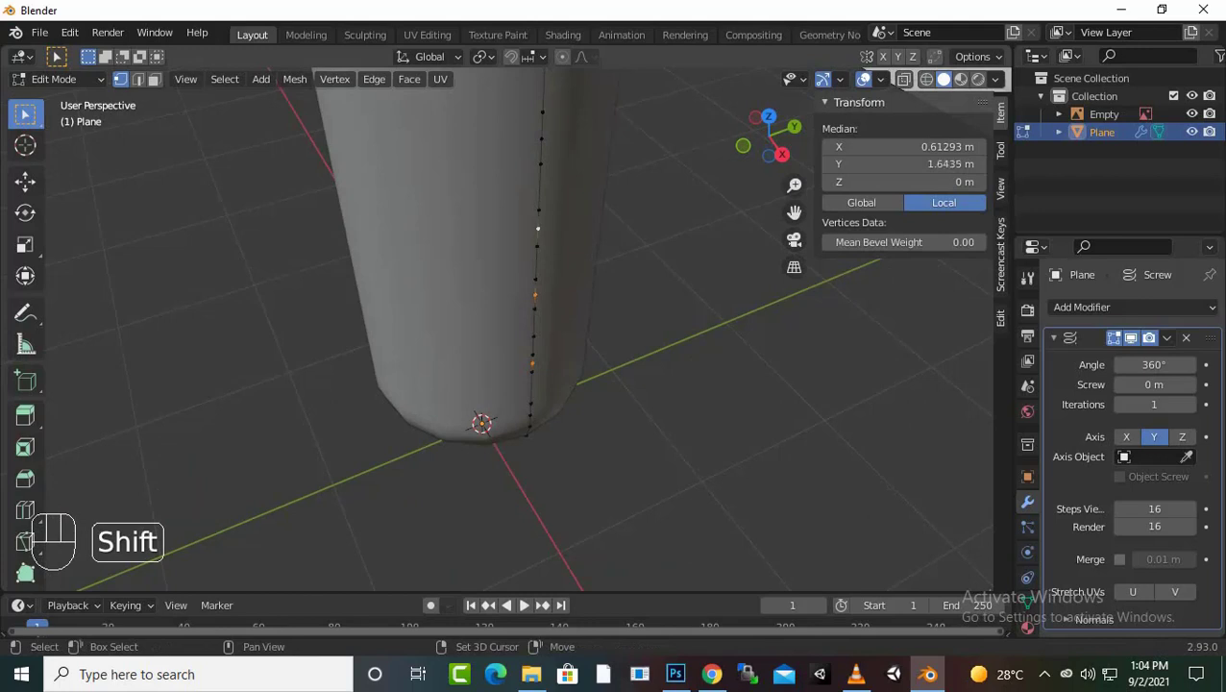
left_click(540, 139, "shift")
scroll(540, 140, "down", 2)
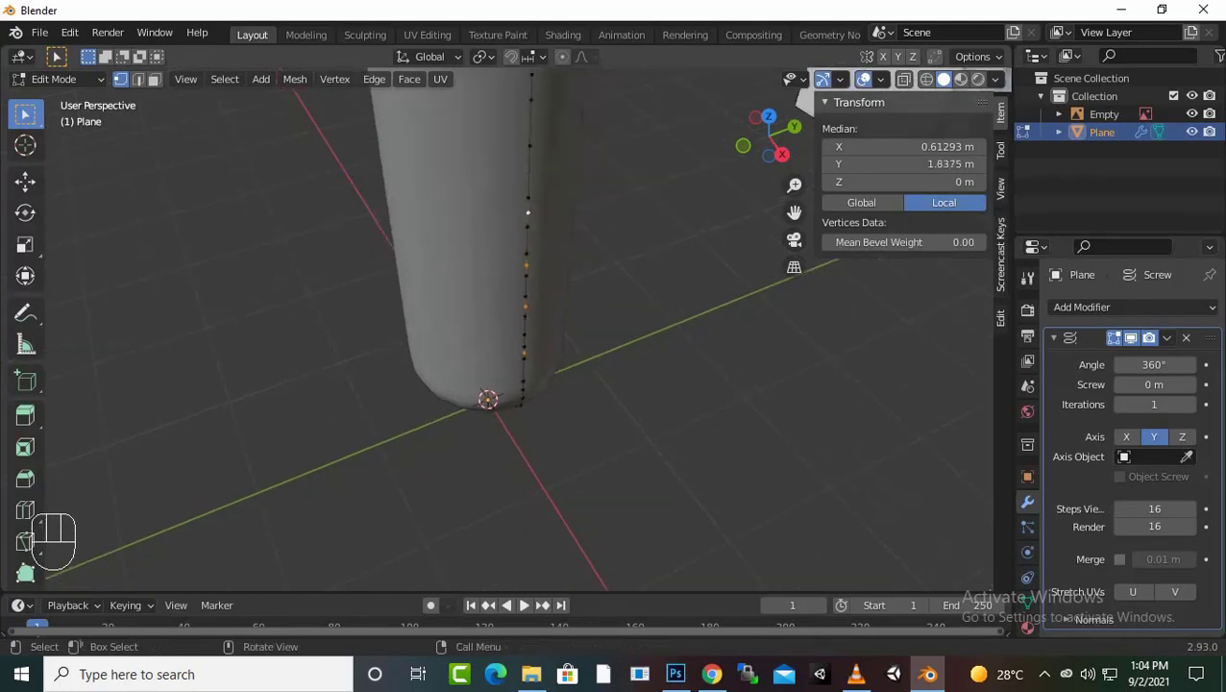
scroll(541, 140, "down", 1)
key("shift")
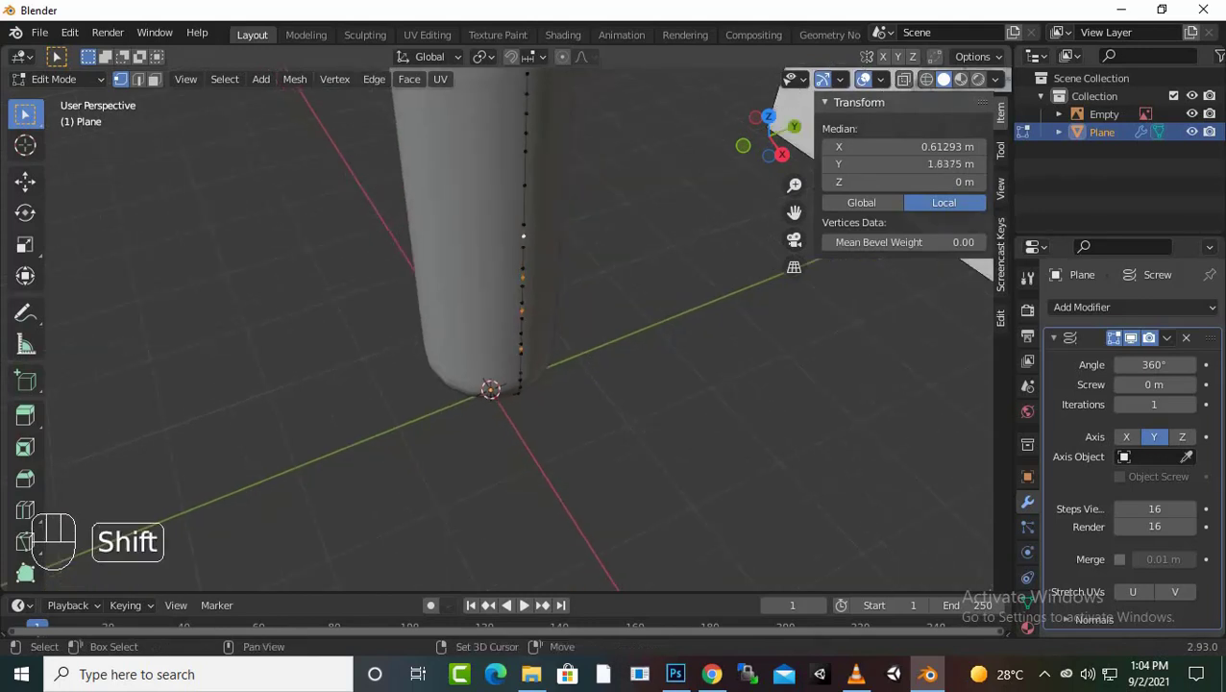
scroll(519, 329, "down", 1)
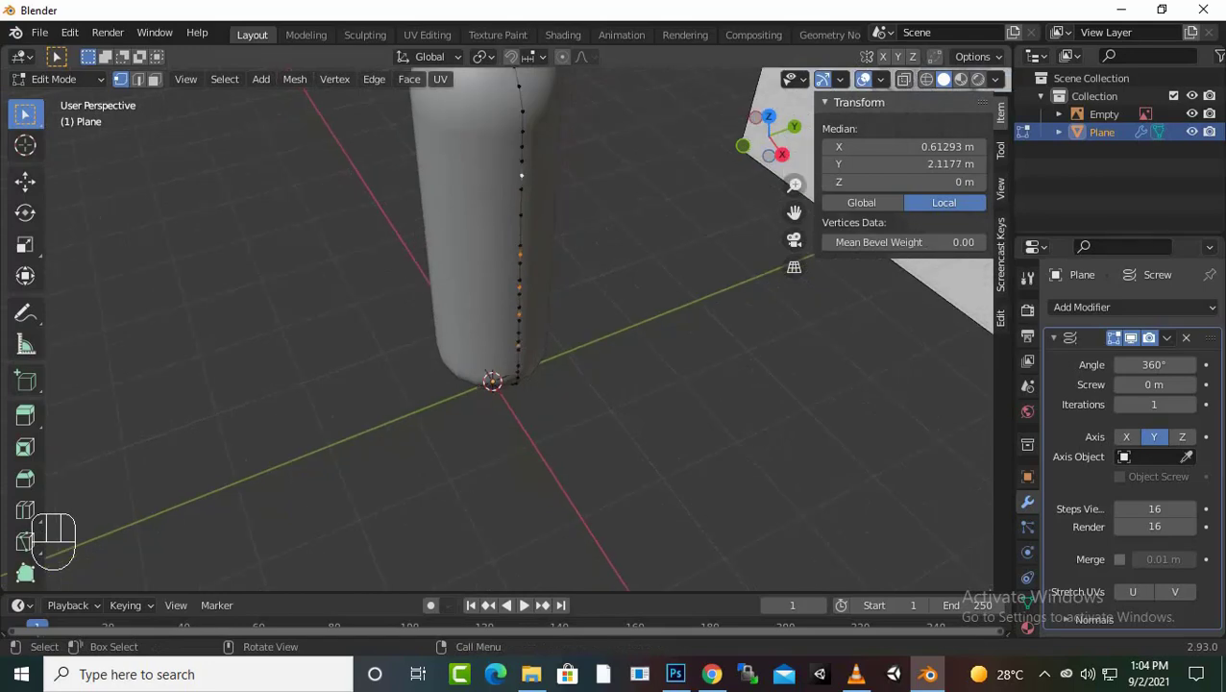
key("shift")
left_click(523, 130, "shift")
scroll(523, 130, "down", 2)
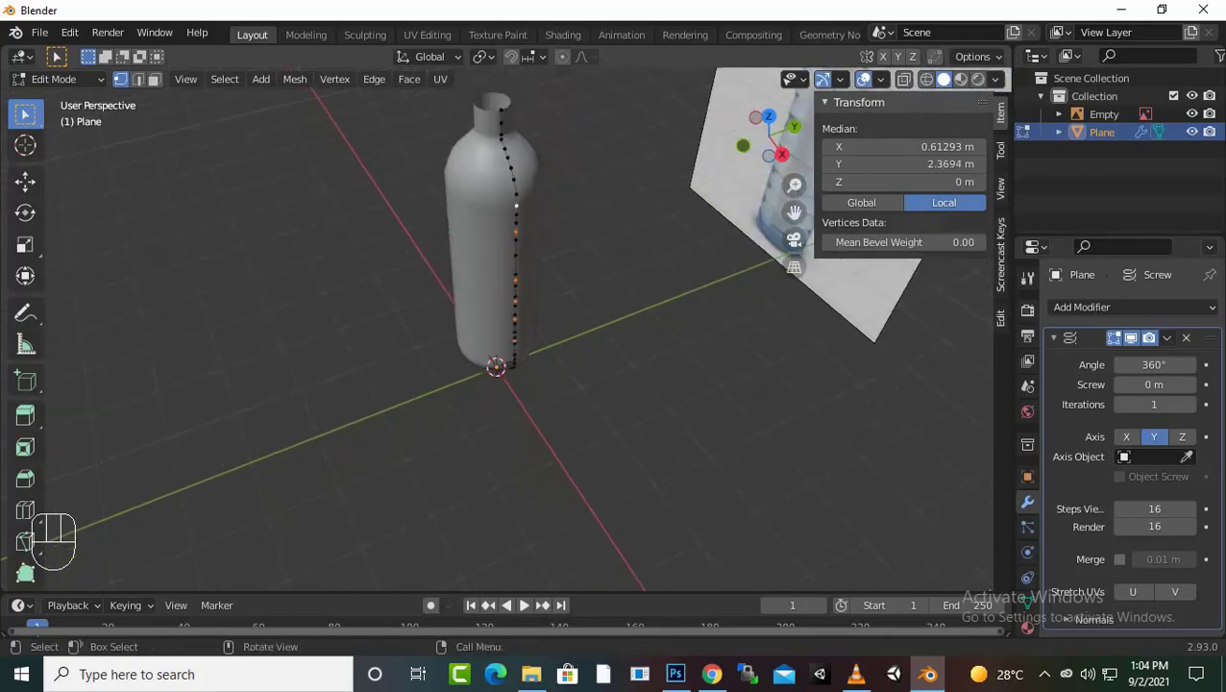
Step: Move all selected groove vertices about 0.07 m inward along X, to about 0.54 m local X
middle_click_drag(523, 154, 651, 87)
scroll(652, 86, "up", 1)
scroll(520, 329, "up", 1)
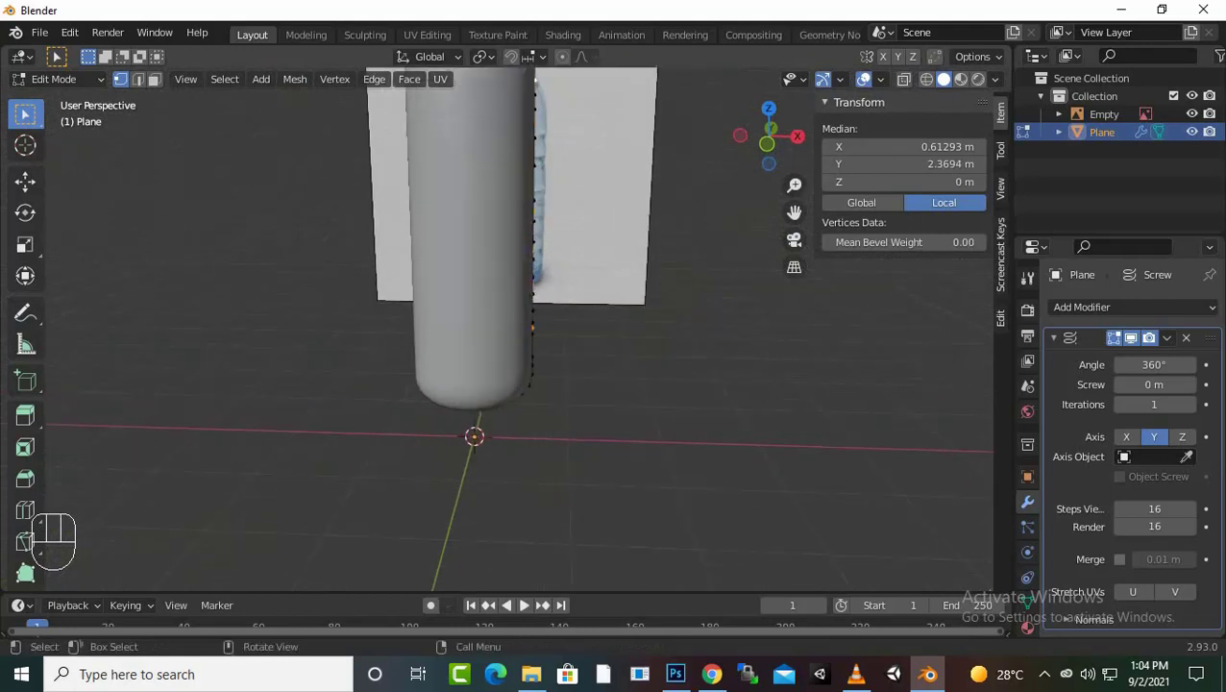
key("g")
key("x")
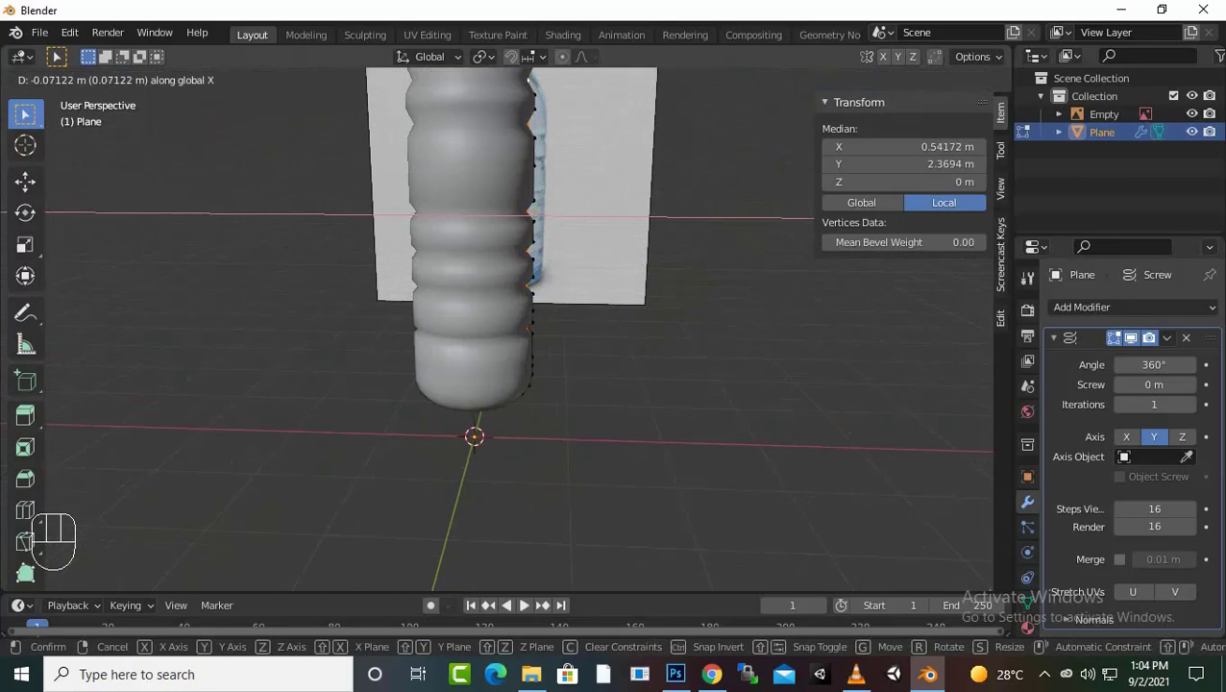
key("Return")
Step: Inspect the grooved bottle body against the reference image and leave Edit Mode
scroll(615, 332, "down", 2)
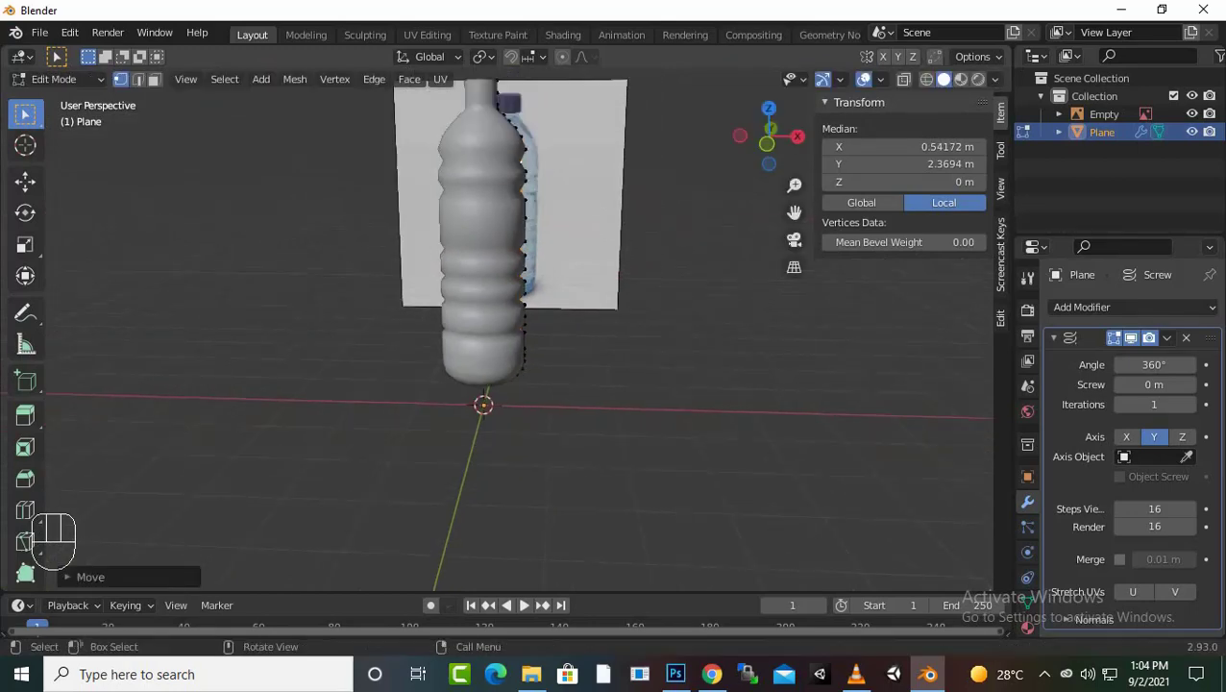
middle_click_drag(615, 331, 413, 332)
middle_click_drag(691, 346, 822, 352)
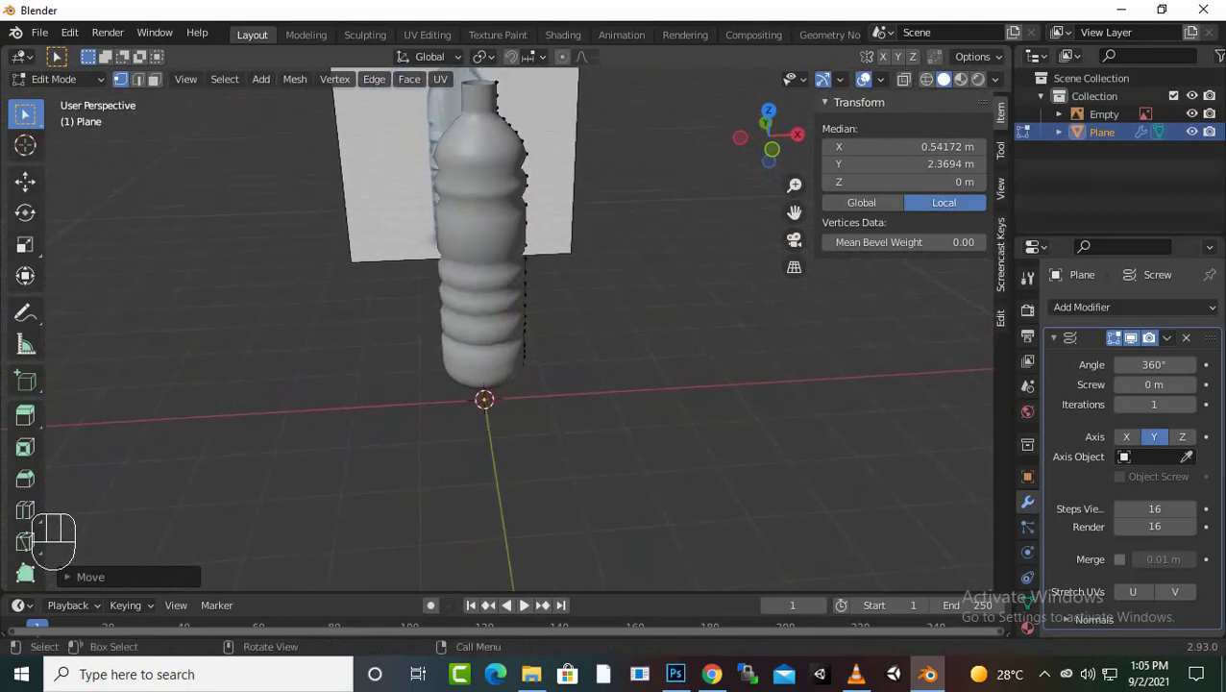
key("KP_1")
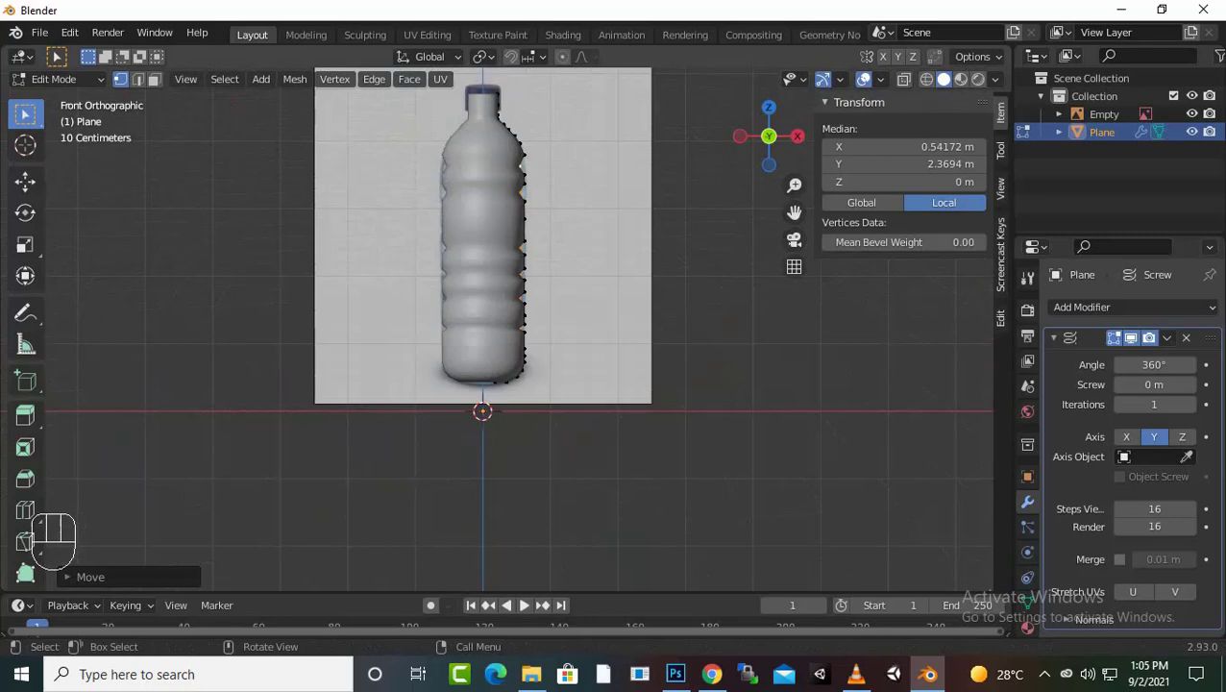
key("Tab")
middle_click_drag(596, 298, 600, 356)
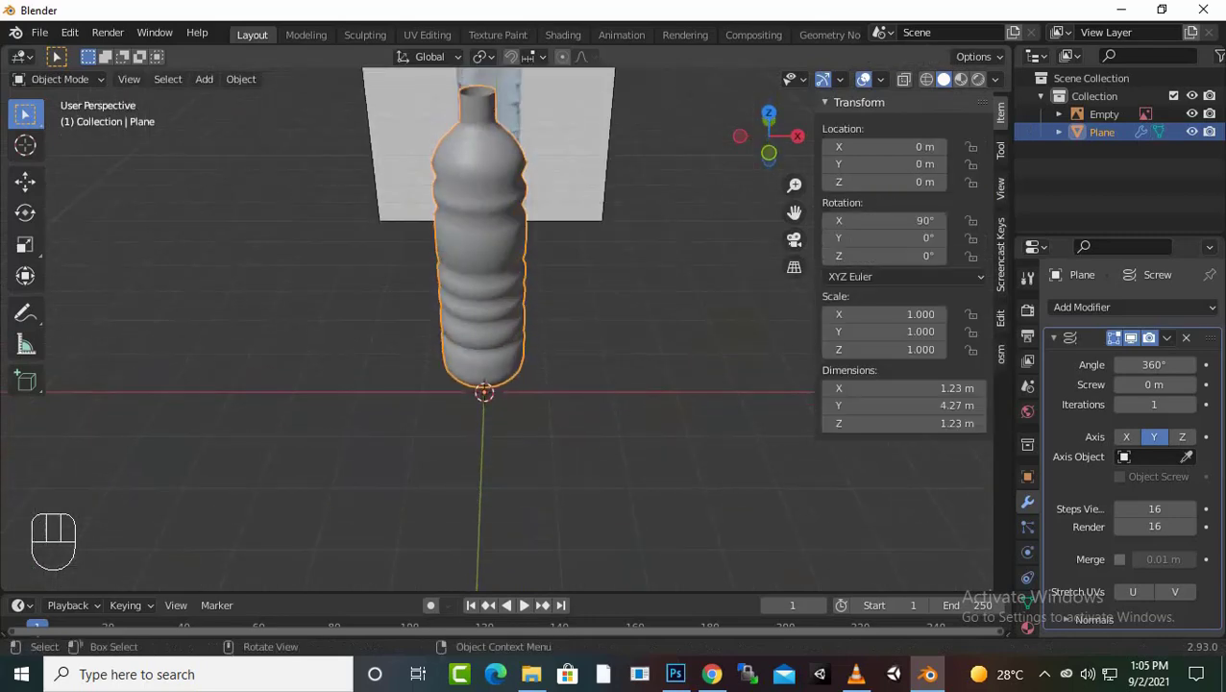
Step: Add a cylinder mesh at the origin below the bottle and enter Edit Mode on it
middle_click_drag(480, 444, 576, 433)
key("shift")
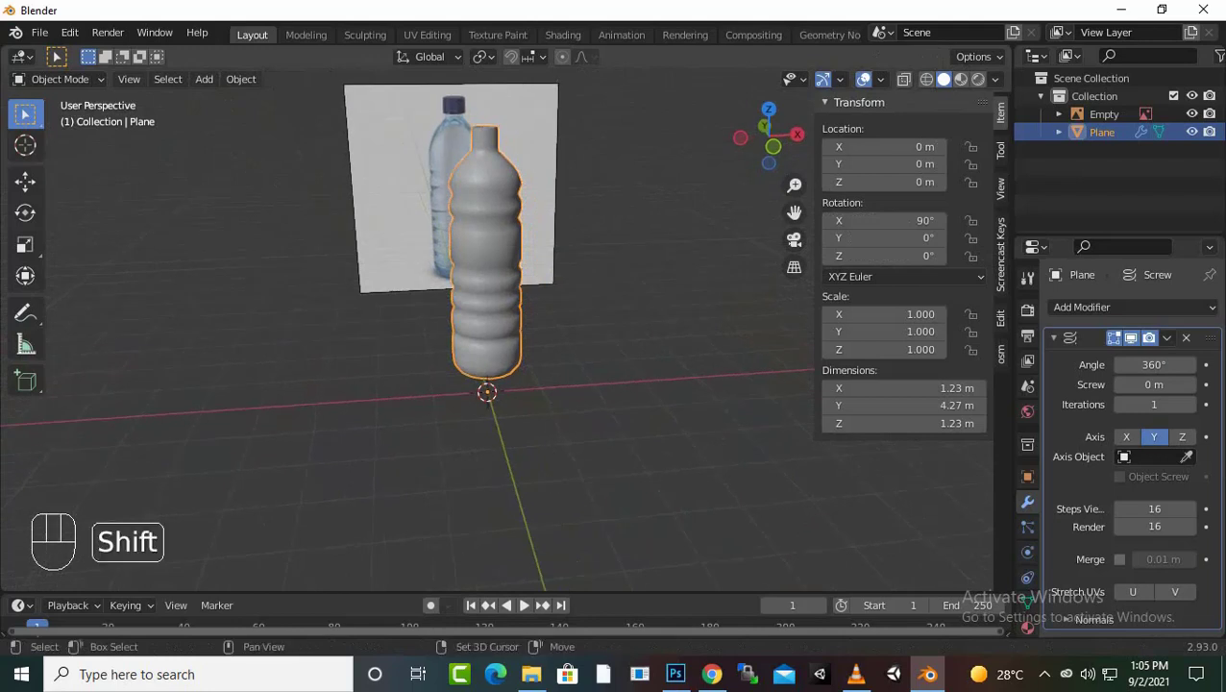
key("shift+a")
mouse_move(586, 288)
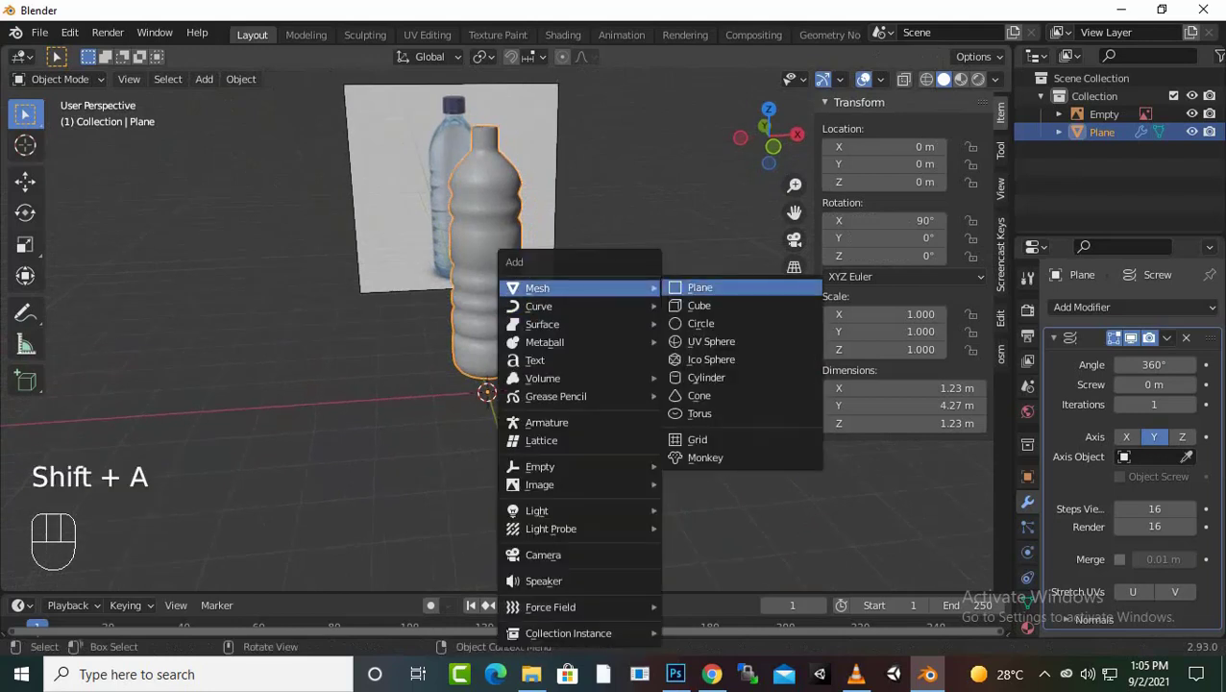
left_click(706, 377)
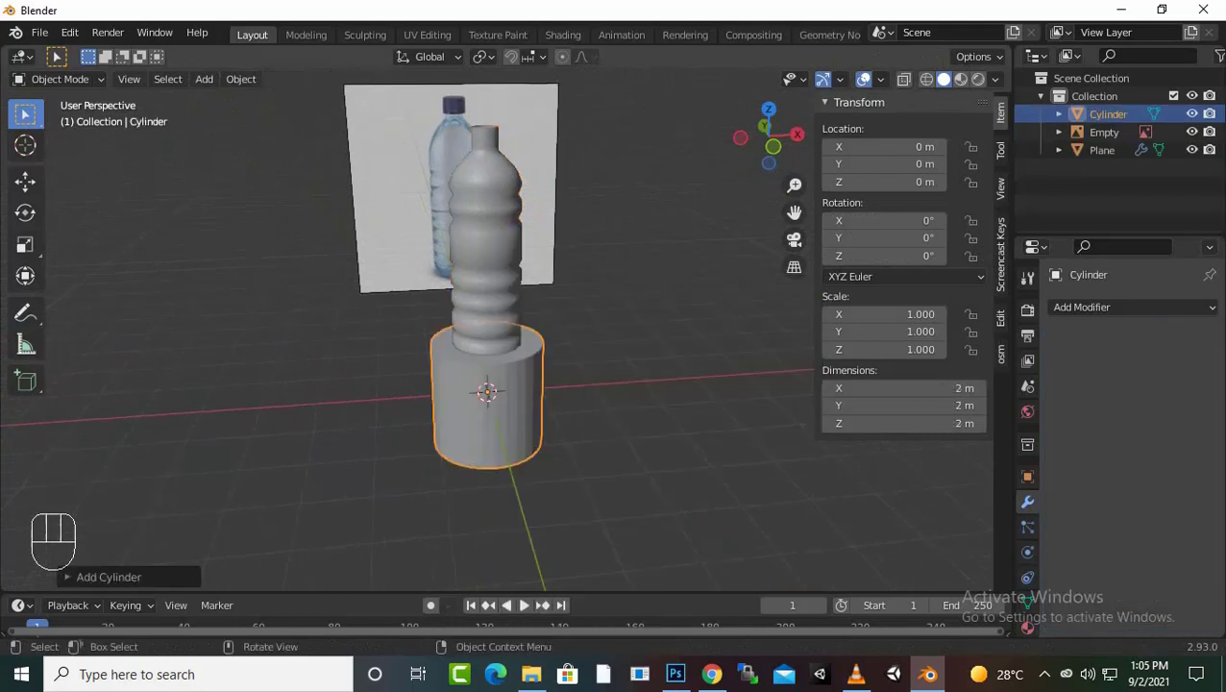
key("Tab")
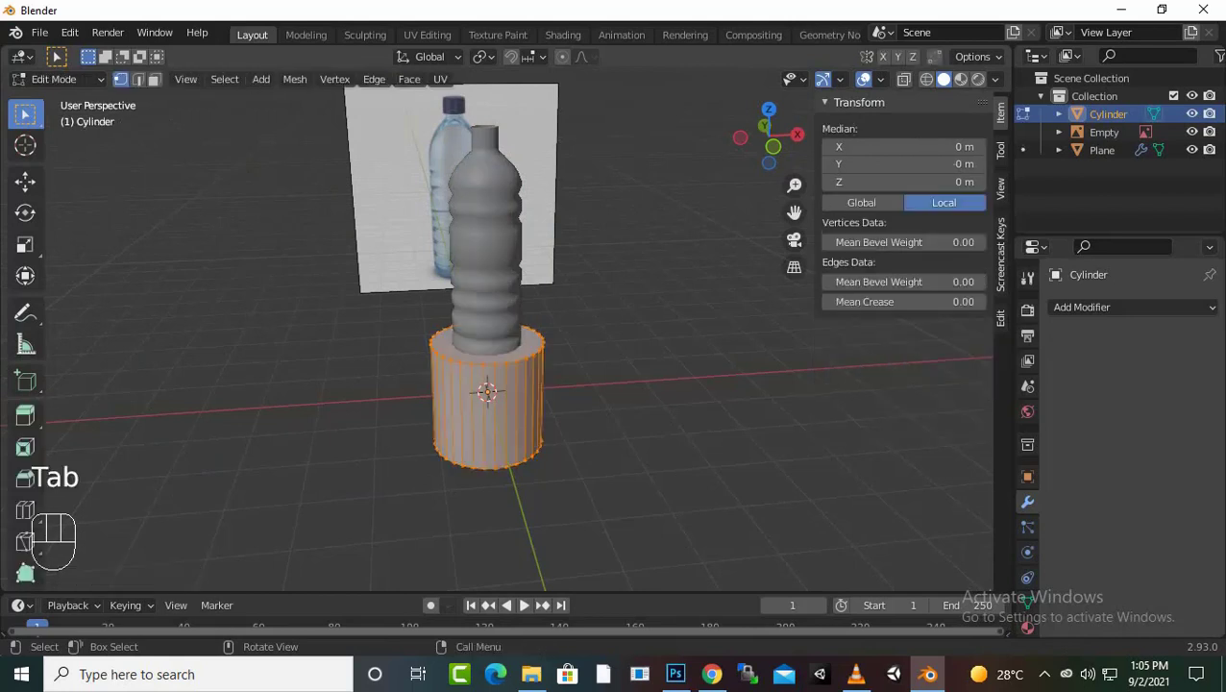
Step: Scale the whole cylinder down to about 0.44, and flatten it to roughly half its height along Z
key("s")
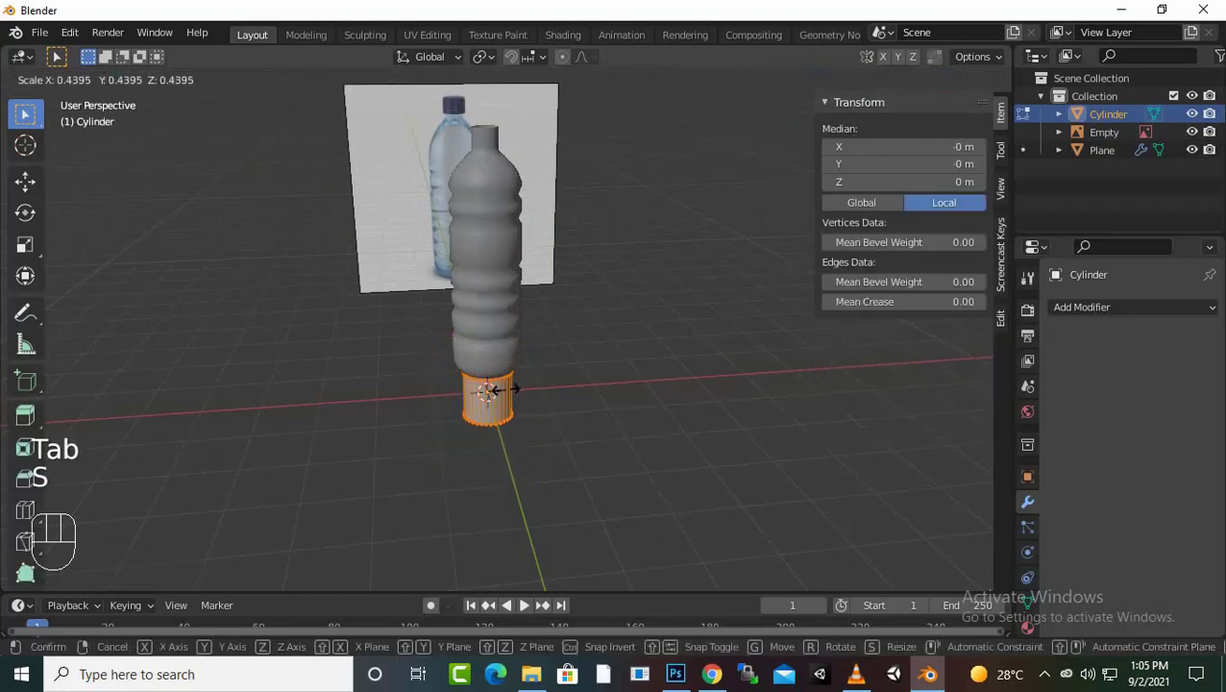
left_click(490, 389)
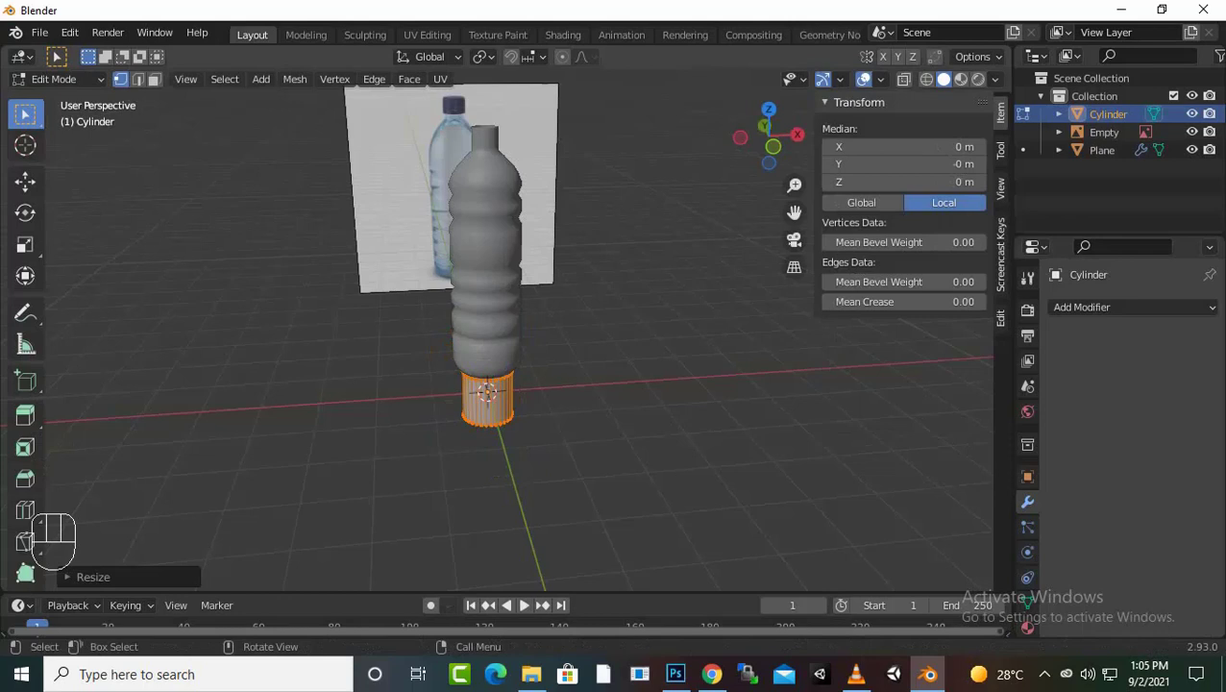
key("s")
key("z")
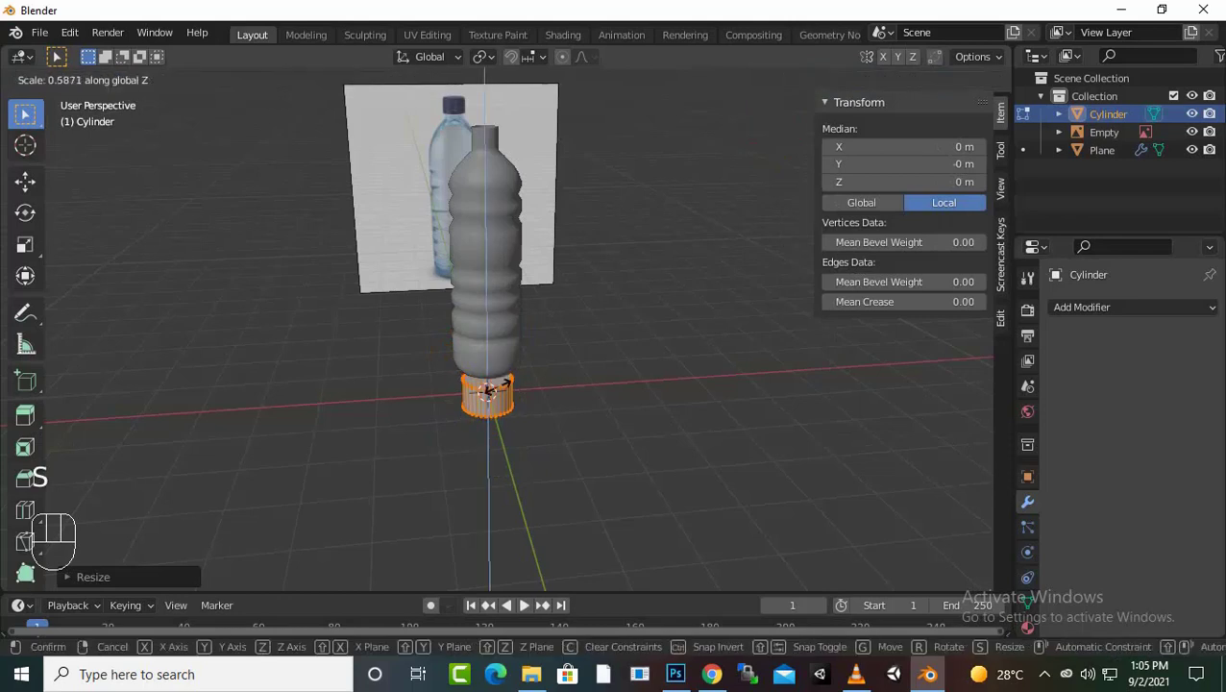
left_click(487, 392)
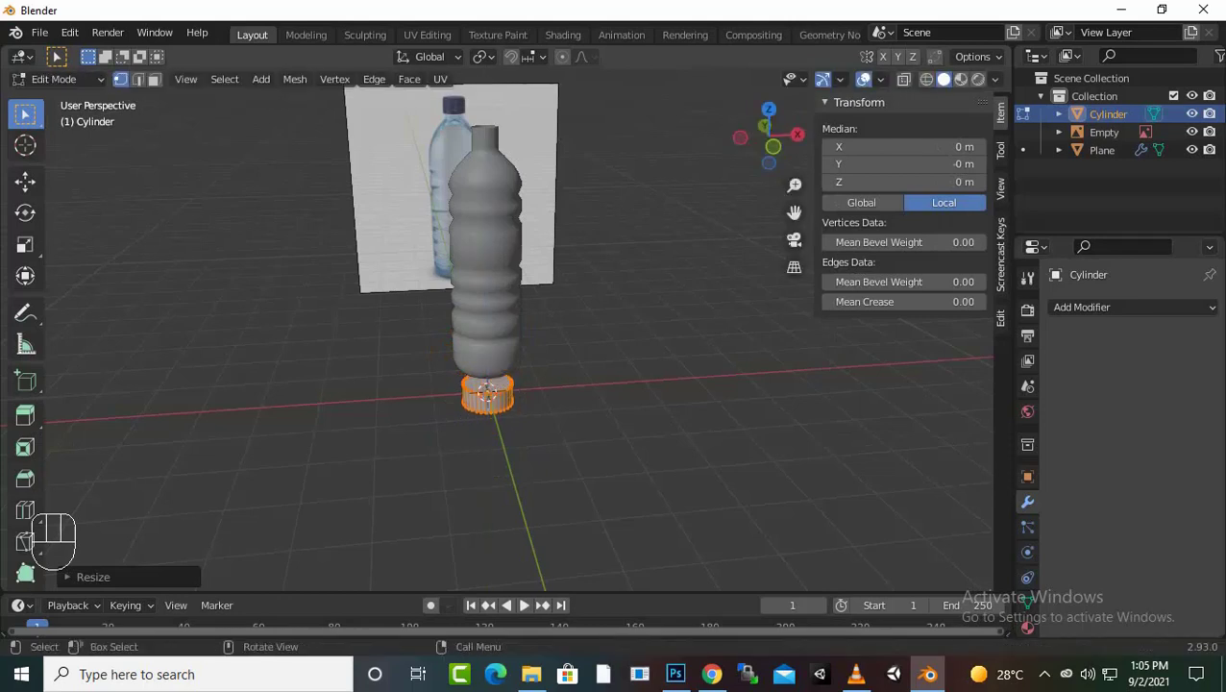
Step: In front view, move the cylinder up along Z to the bottle's neck, at about 4.64 m local Z
key("KP_1")
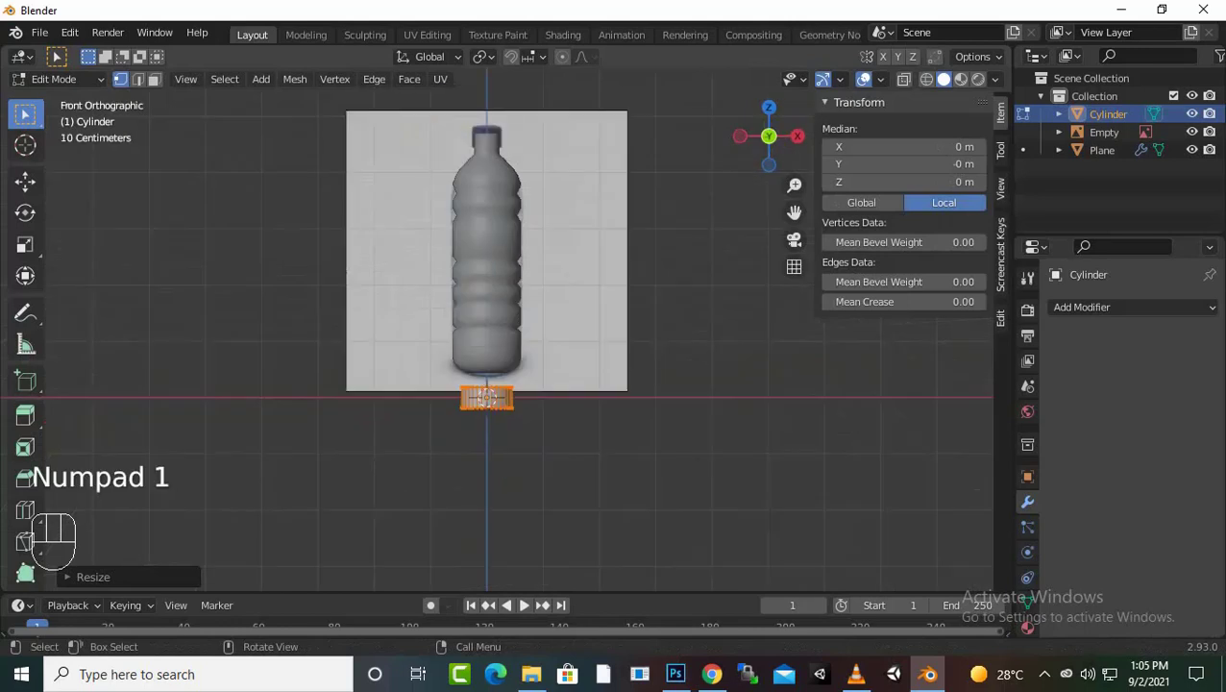
key("g")
key("z")
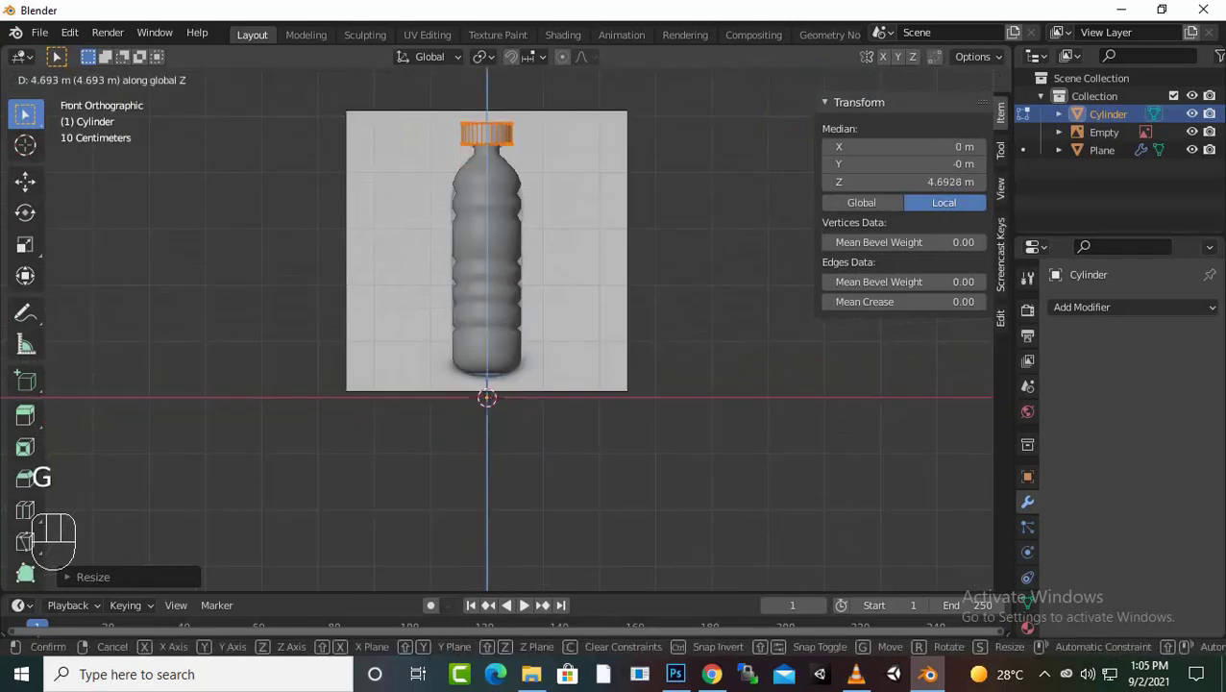
left_click(487, 136)
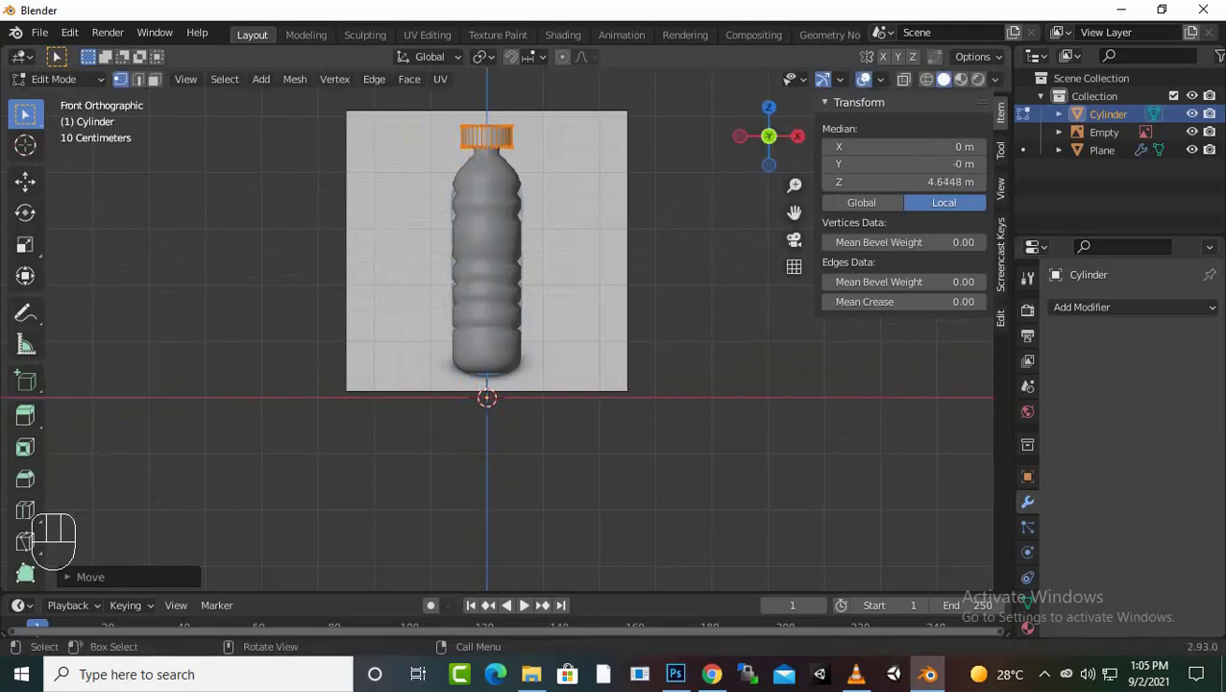
Step: Scale the cylinder down uniformly to match the width of the cap in the reference image, about 0.53 m
scroll(507, 329, "up", 3)
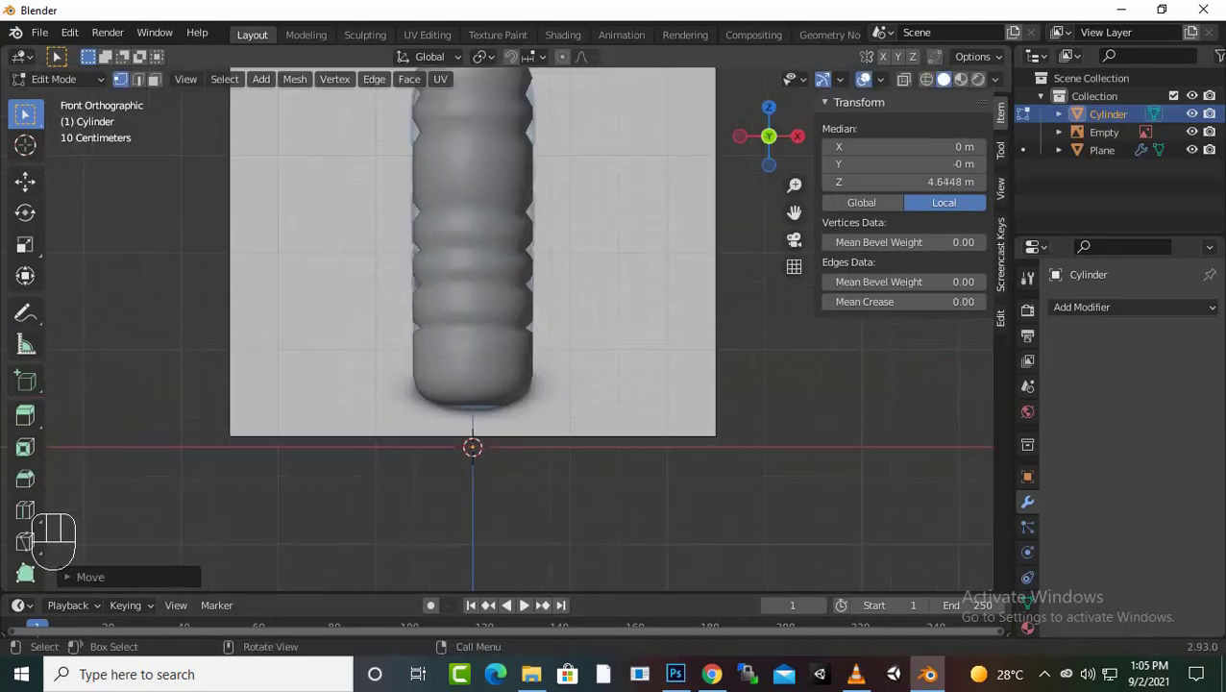
left_click_drag(794, 212, 808, 531)
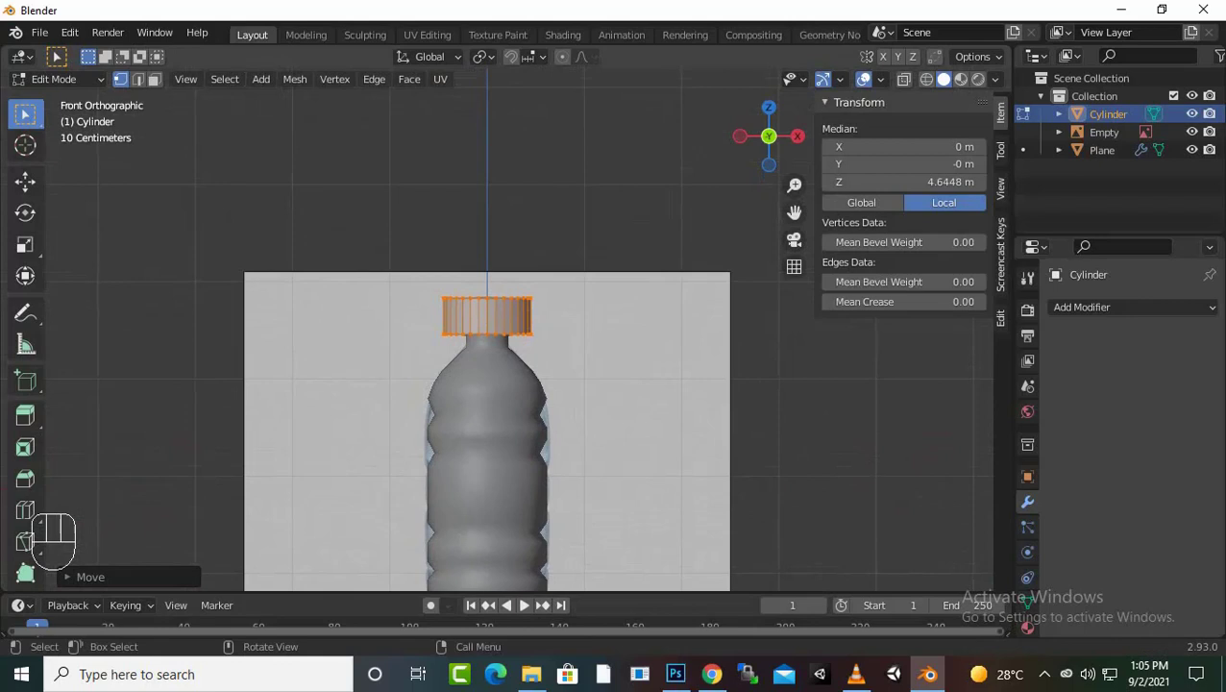
scroll(506, 329, "up", 4)
scroll(408, 339, "up", 2)
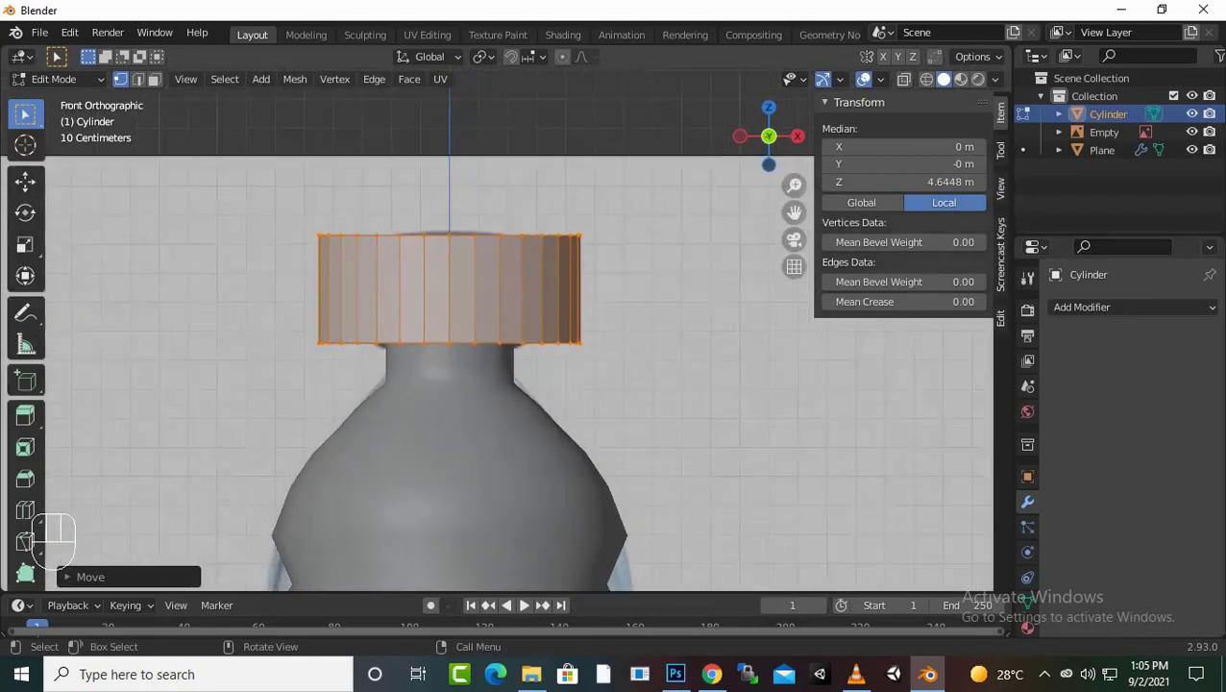
key("s")
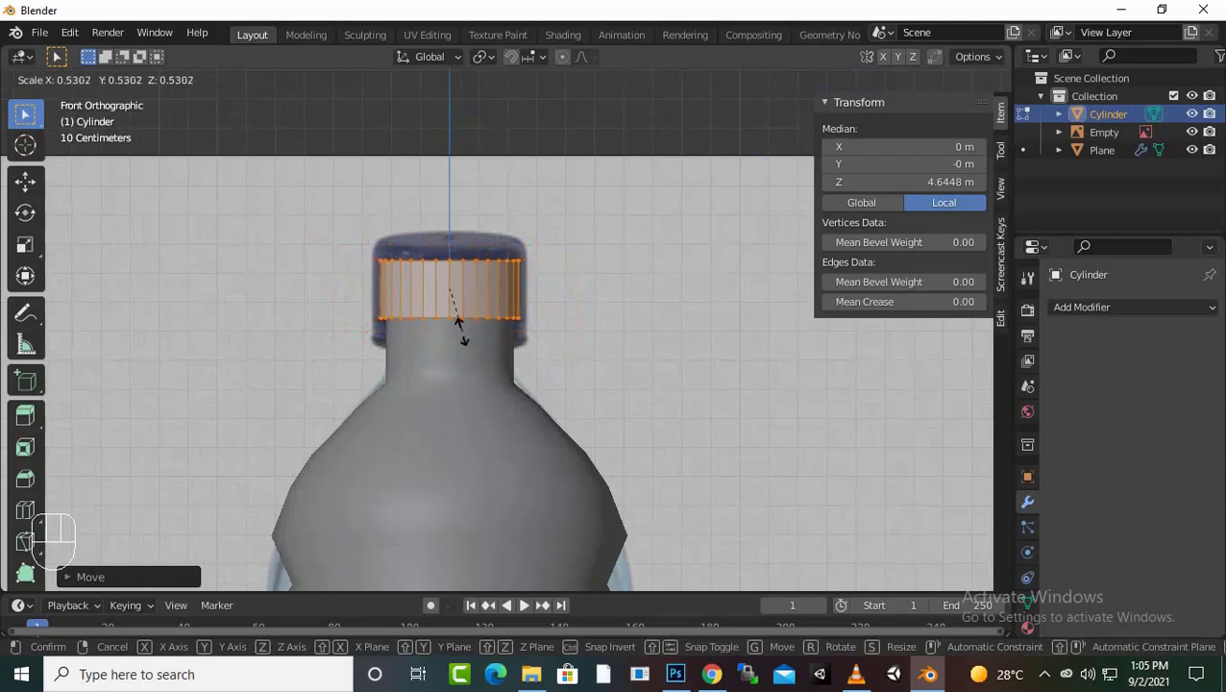
left_click(490, 288)
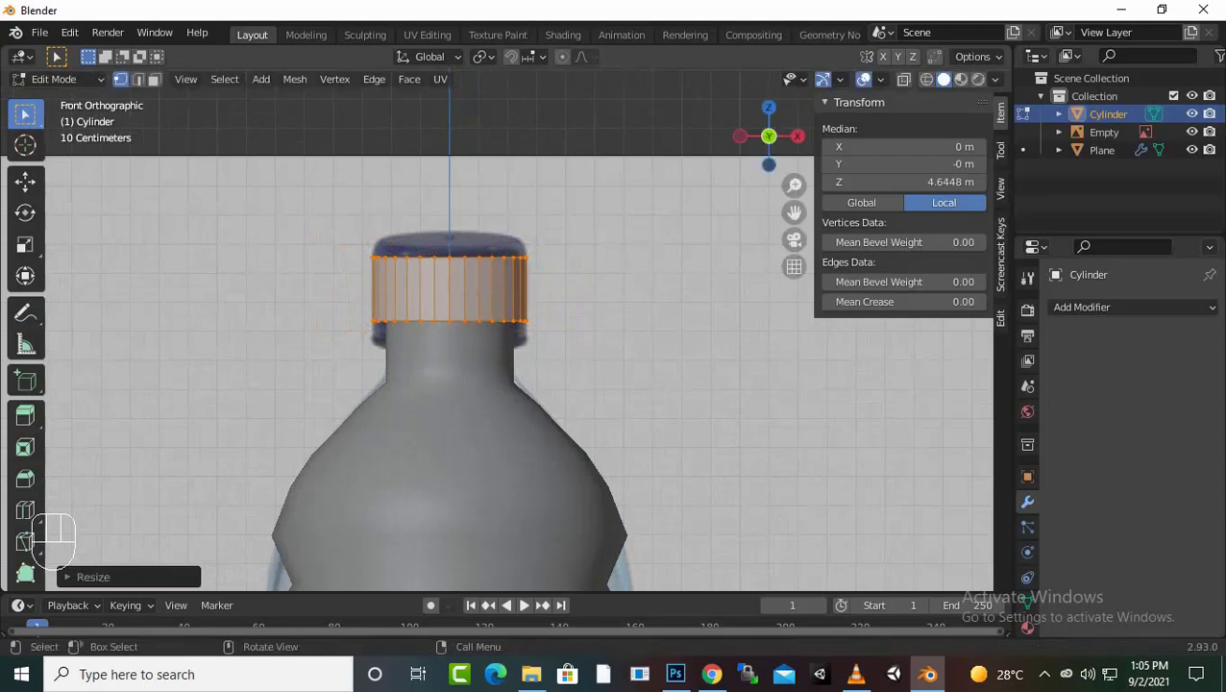
Step: Stretch the cylinder along Z to about 0.37 m tall to match the reference cap's height
key("s")
key("z")
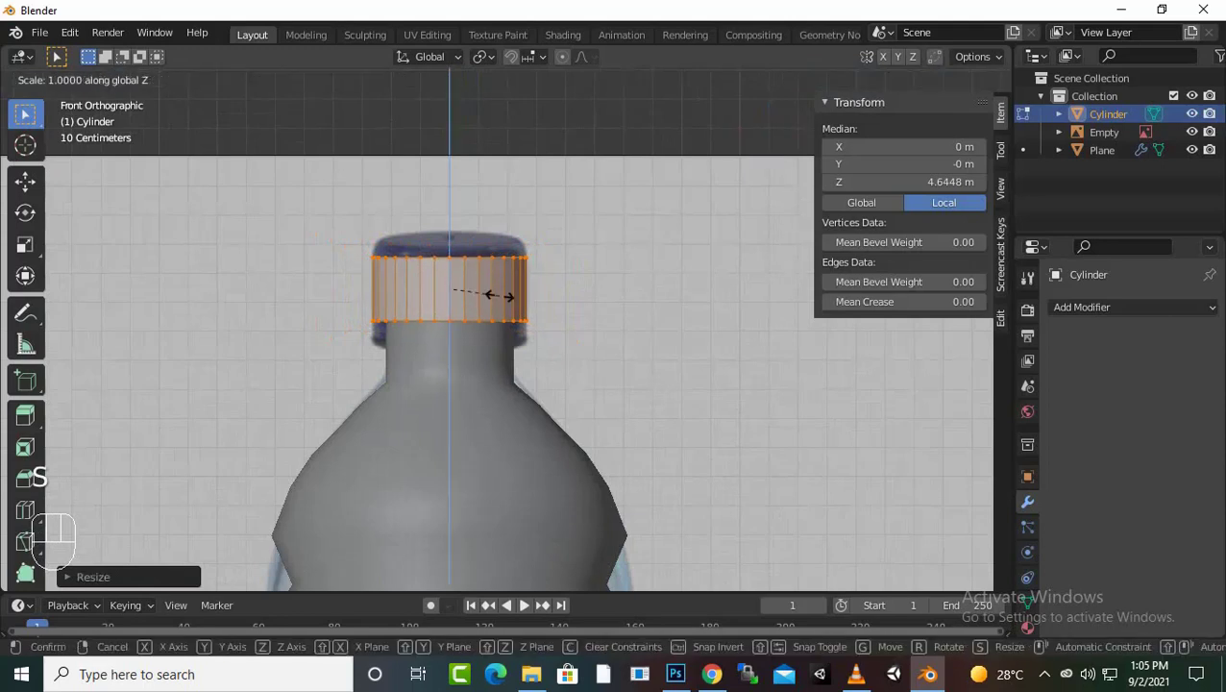
left_click(514, 225)
Step: Extrude the cap's bottom edge loop inward at about 0.95 scale, and delete the new inner vertices to open the underside
middle_click_drag(518, 269, 394, 183)
scroll(471, 317, "up", 4)
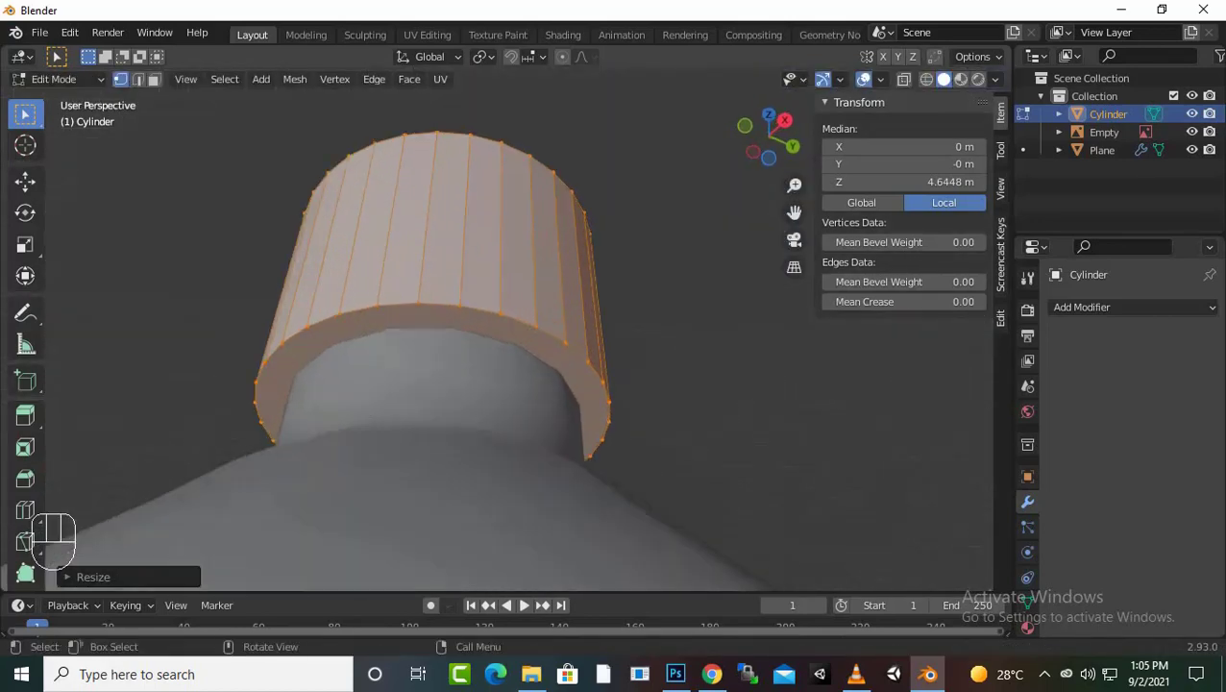
left_click(500, 314)
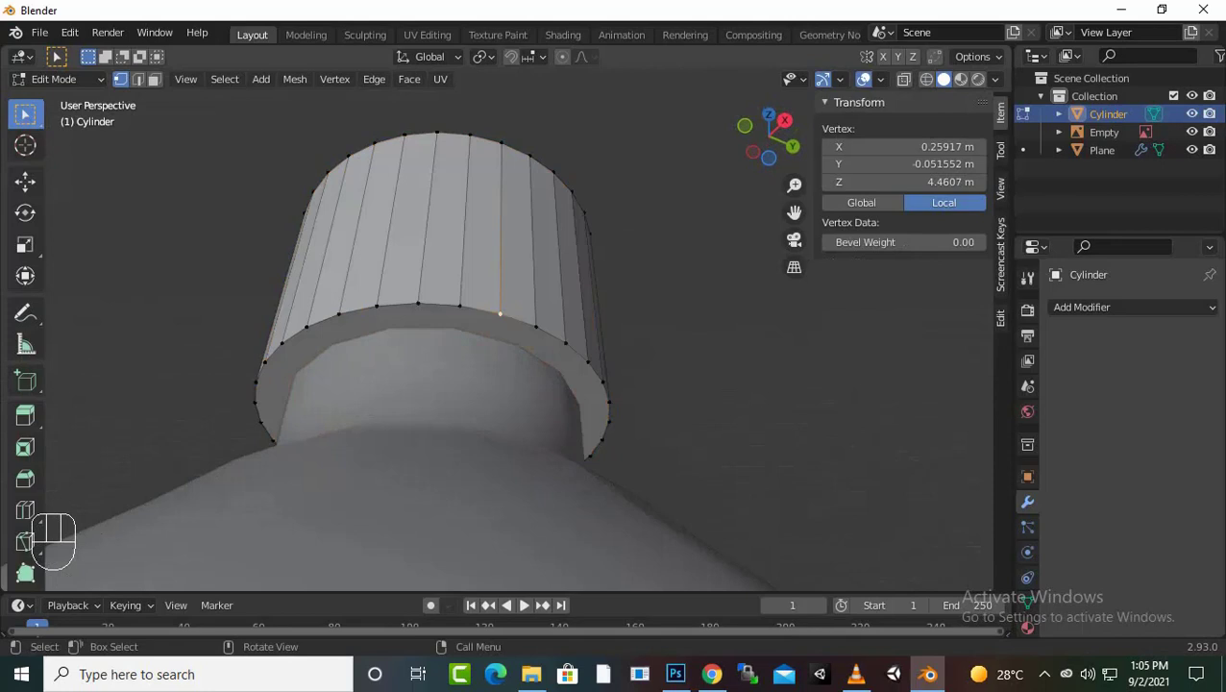
left_click(535, 327, "alt")
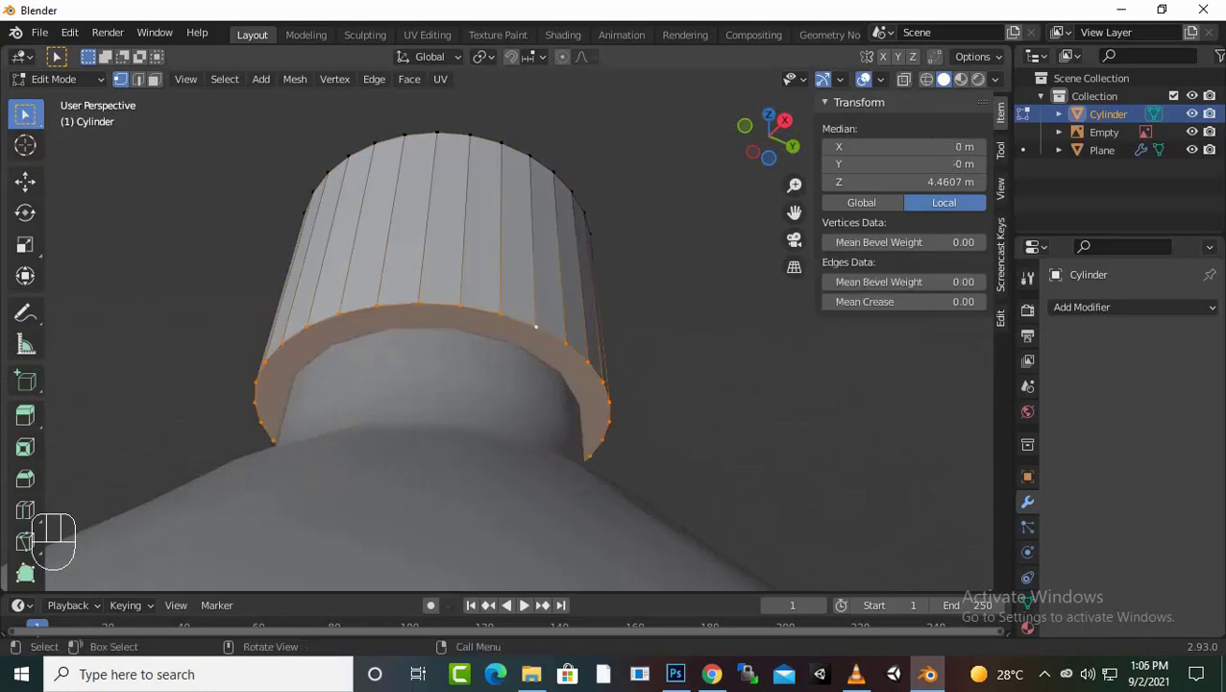
key("e")
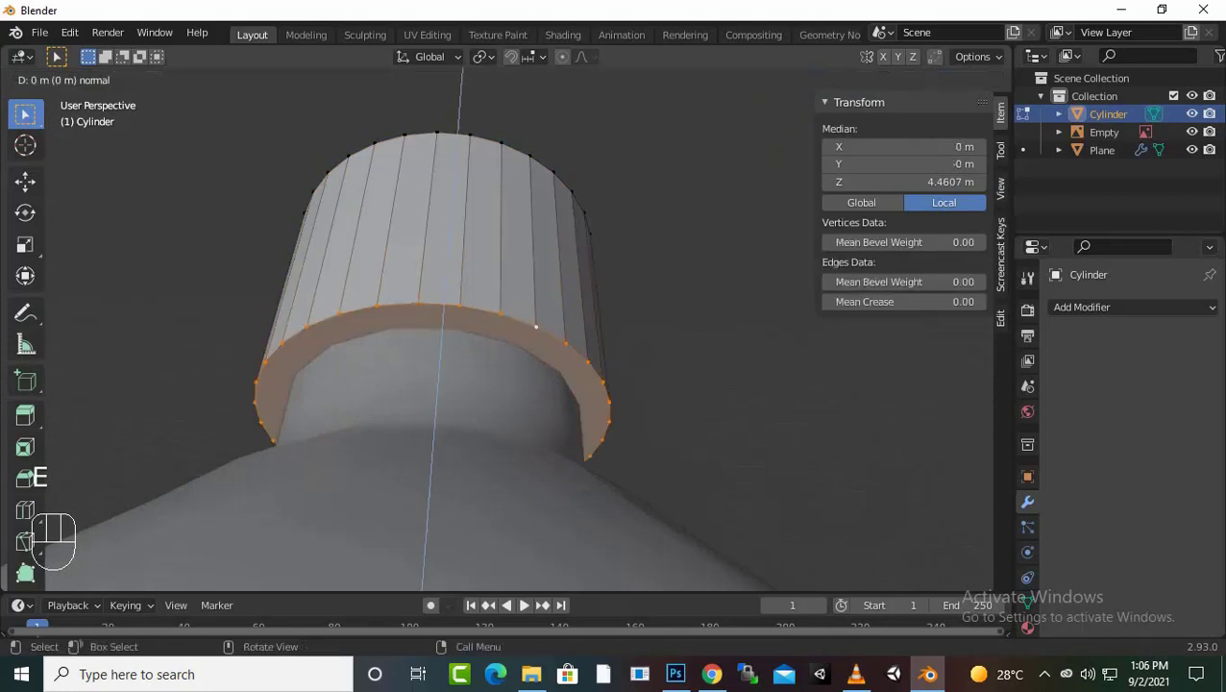
key("s")
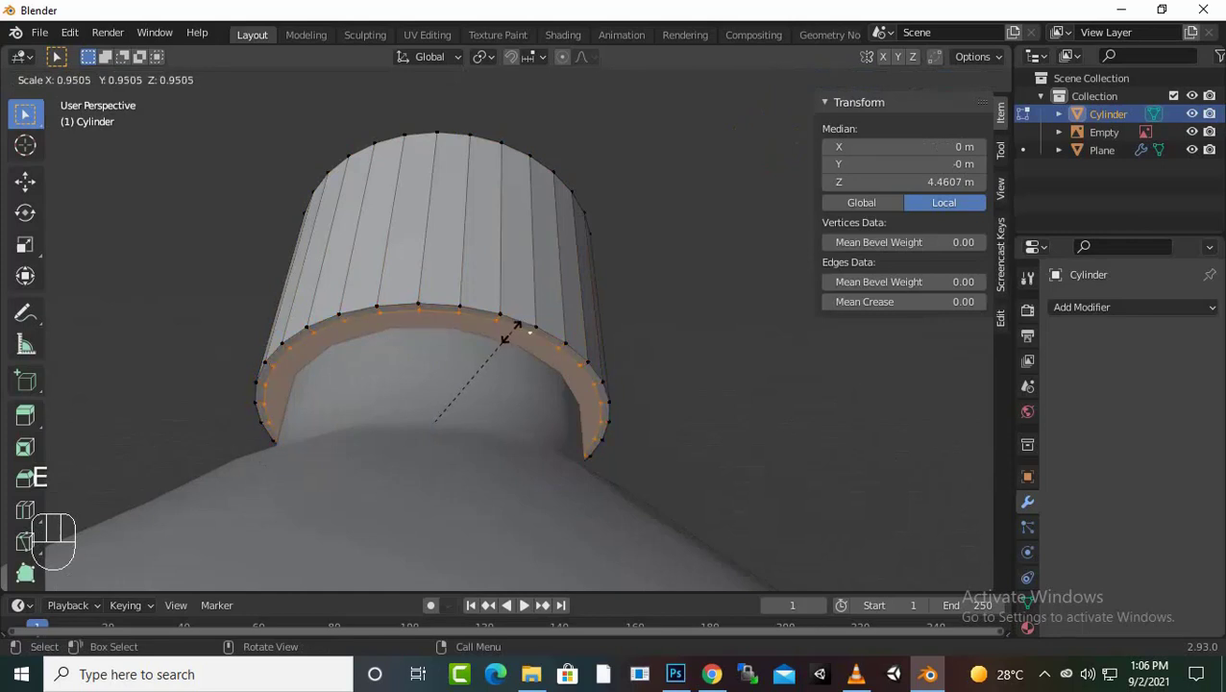
left_click(529, 331)
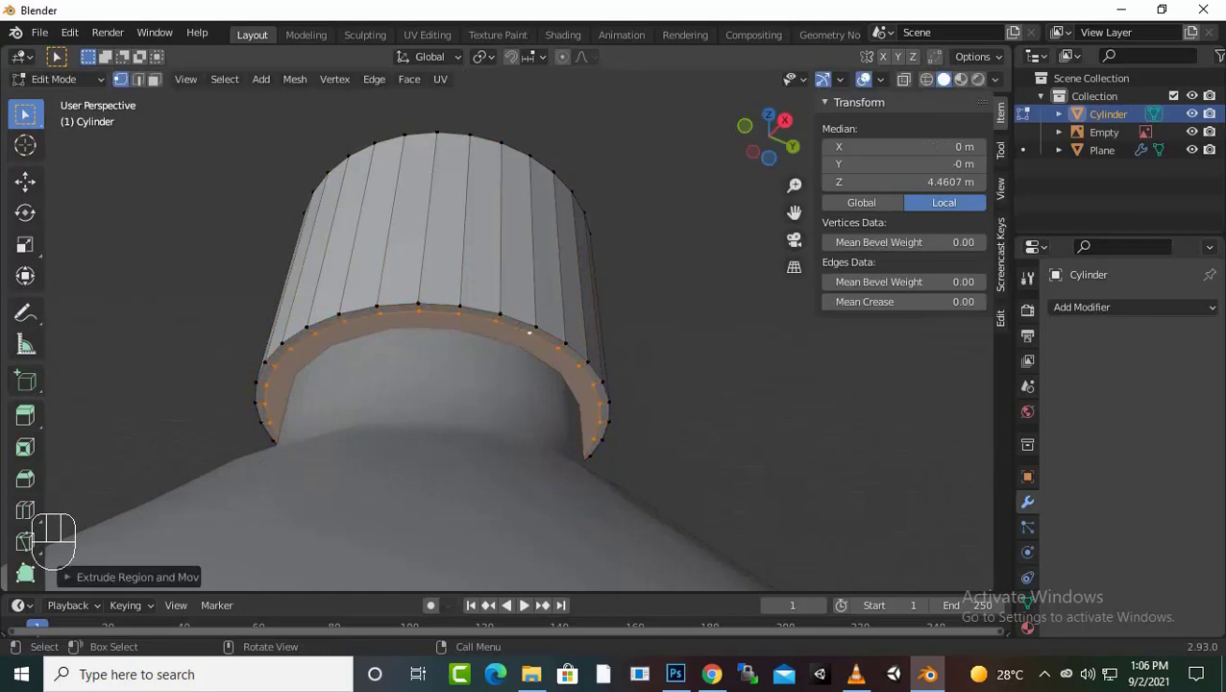
key("Delete")
left_click(437, 343)
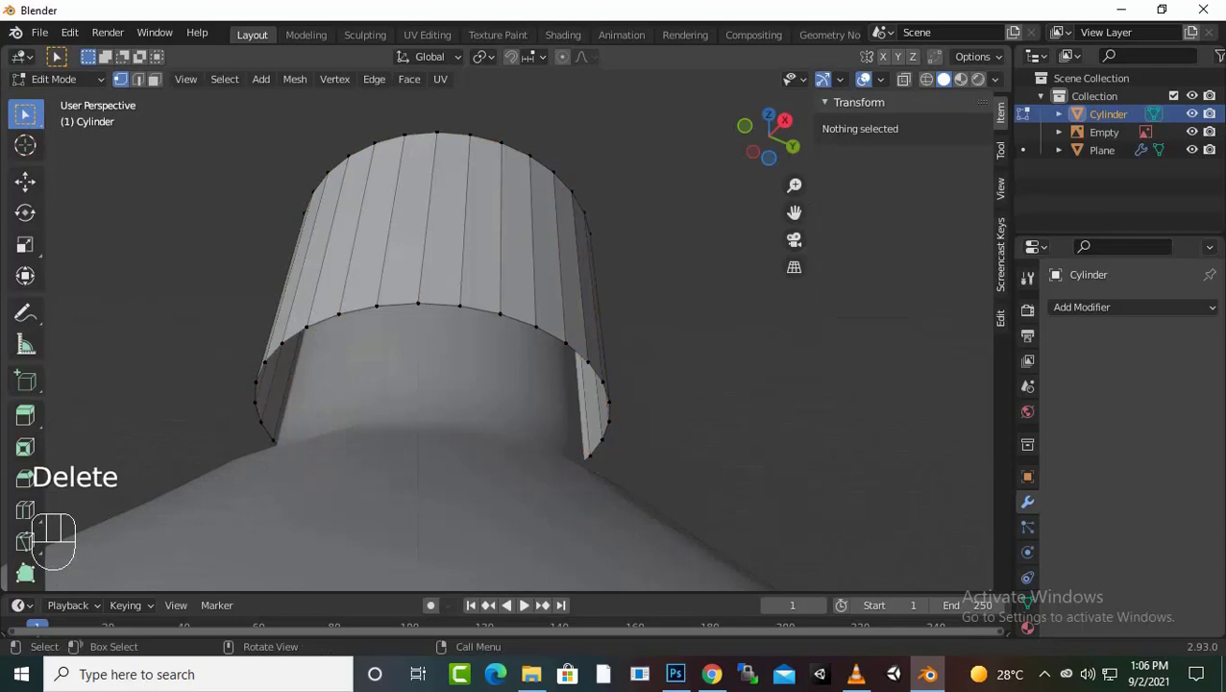
Step: Bevel the cap's top edge loop with a width of about 0.039 m
middle_click_drag(437, 343, 363, 365)
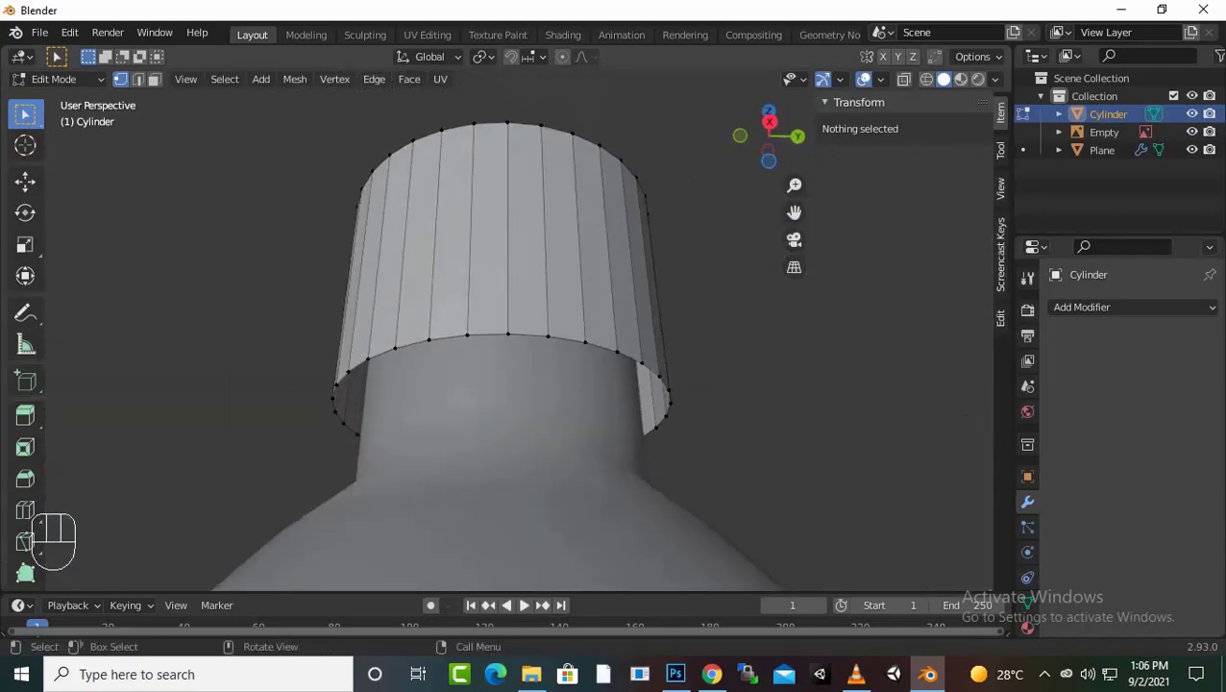
middle_click_drag(534, 363, 562, 433)
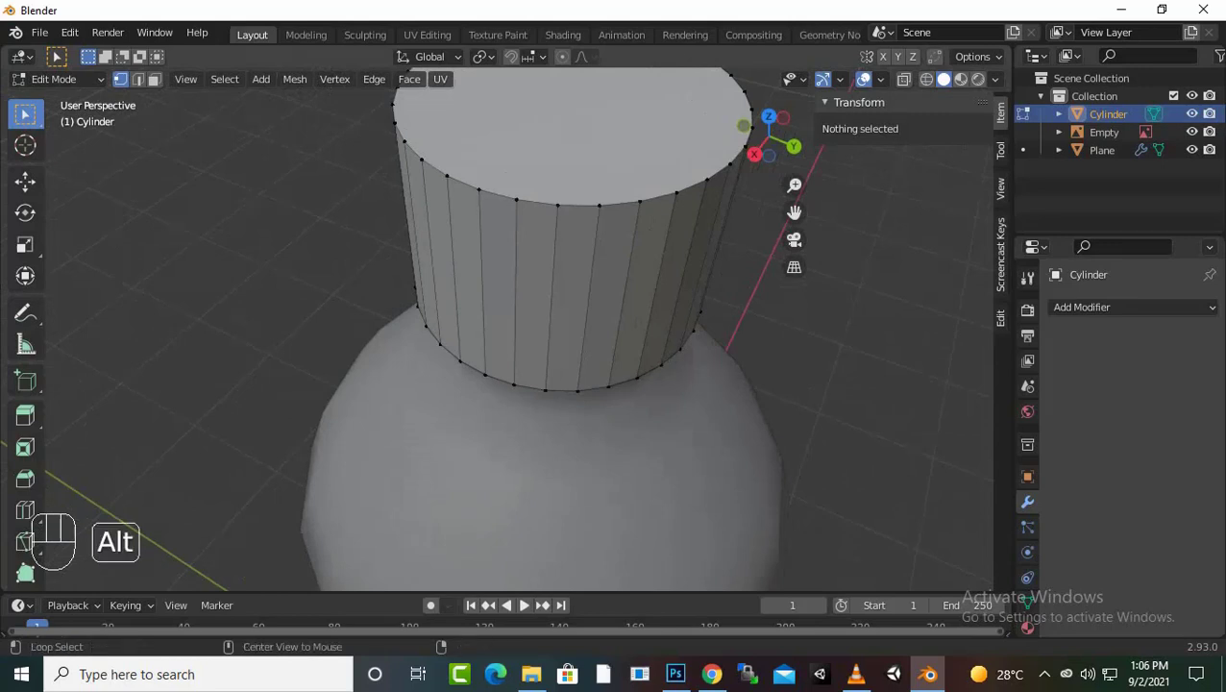
left_click(598, 204, "alt")
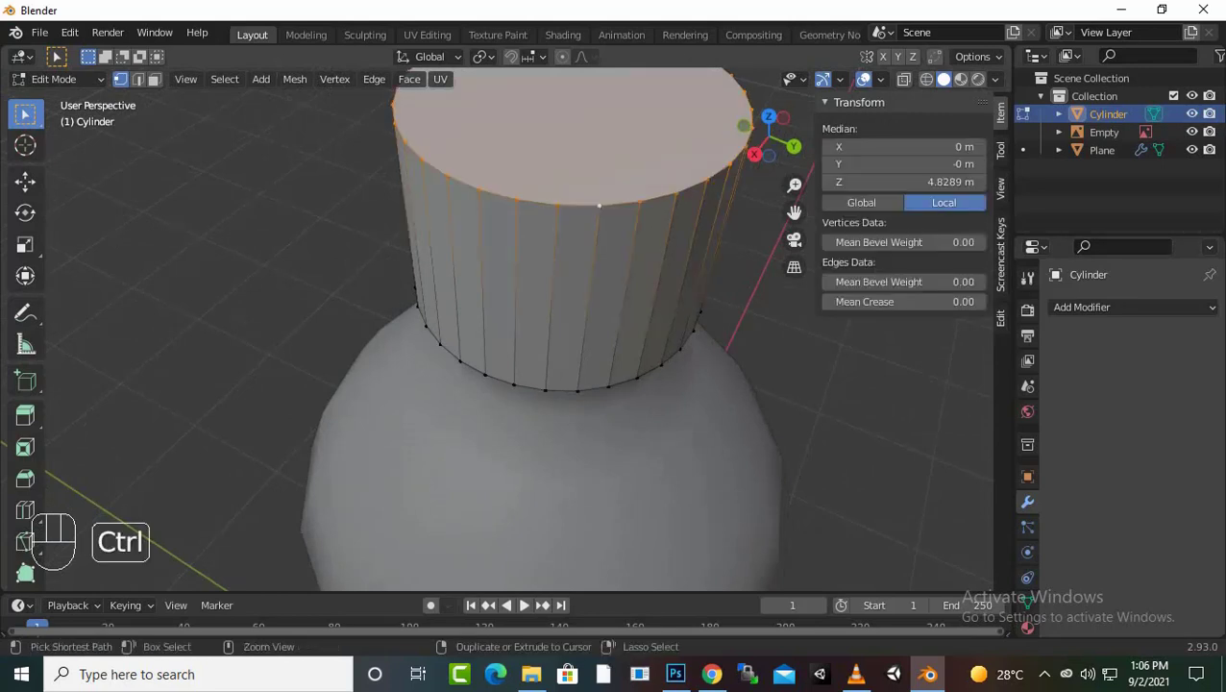
key("ctrl+b")
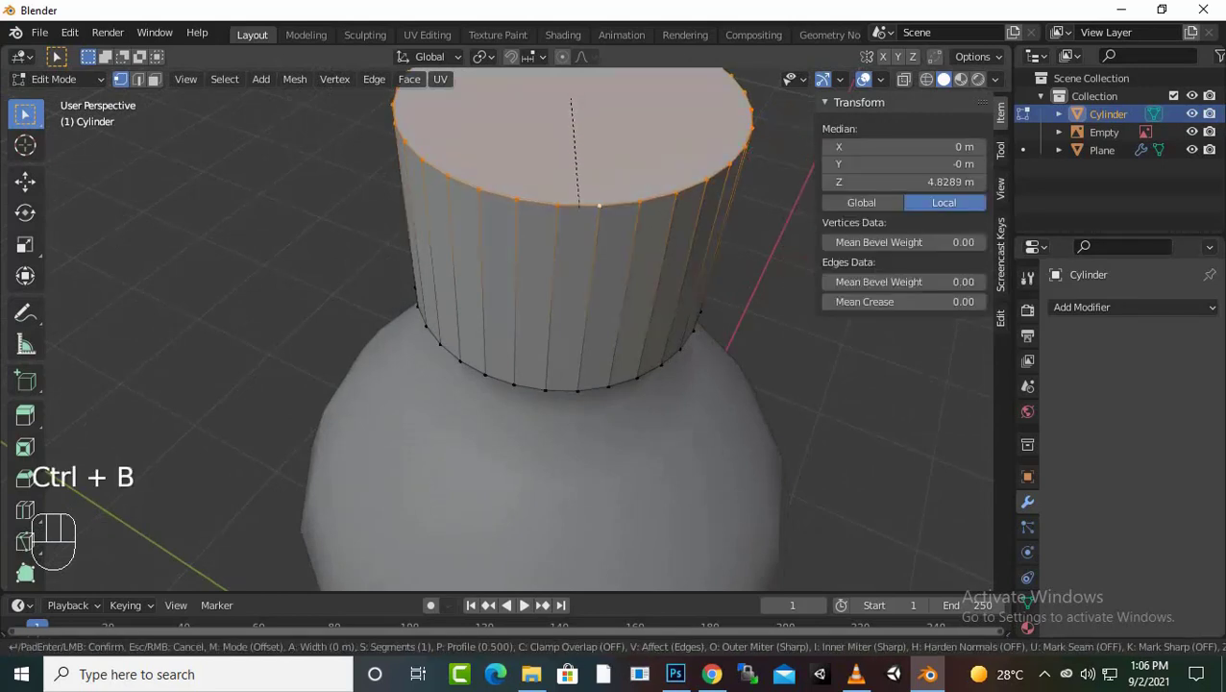
left_click(581, 233)
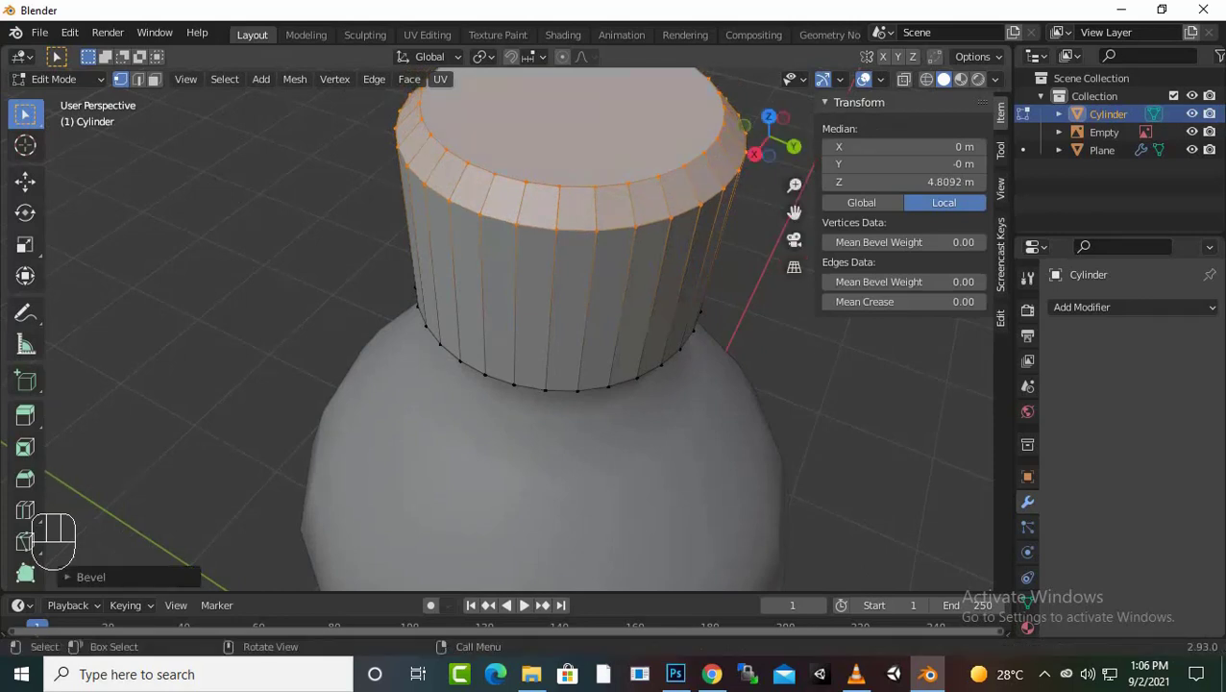
Step: Set the bevel on the cap's top edge to 5 segments and check the rounded rim
left_click(91, 576)
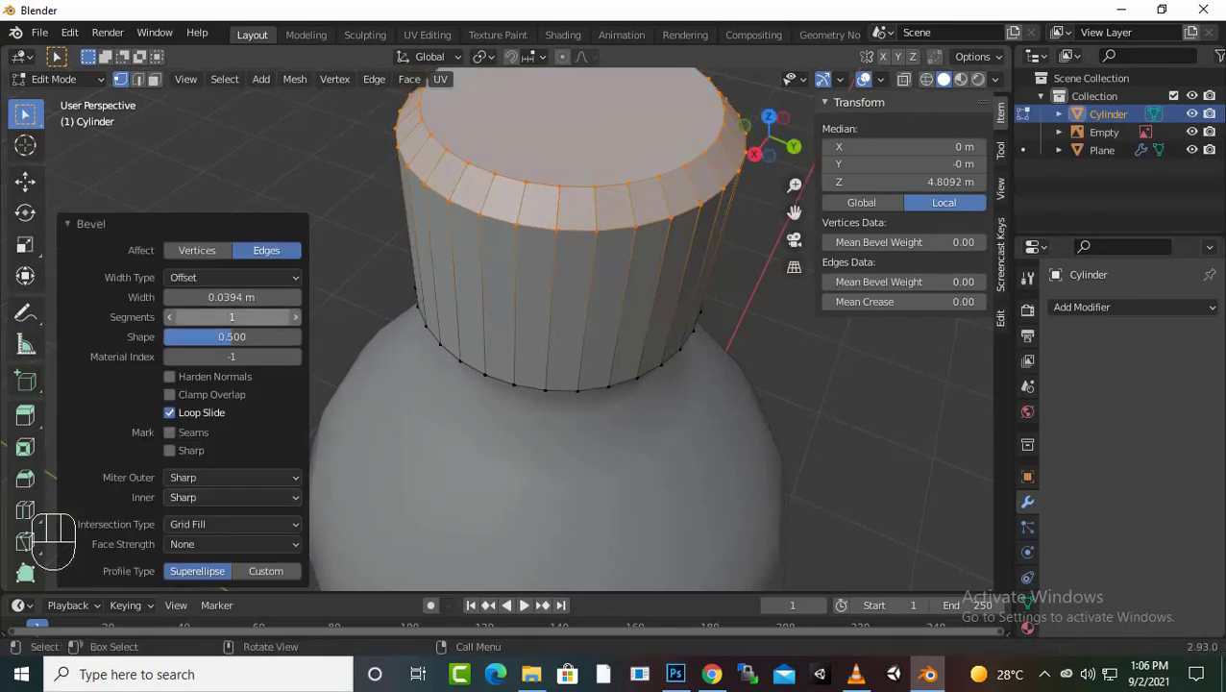
left_click(231, 317)
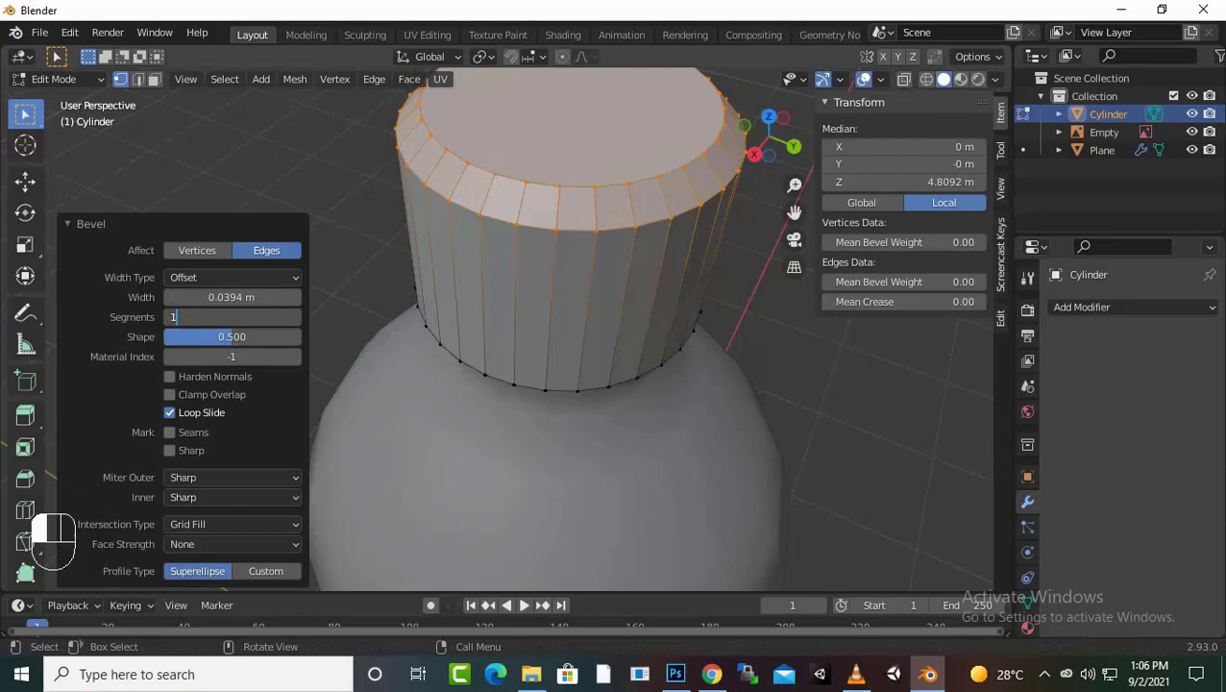
key("BackSpace")
key("Return")
left_click(295, 317)
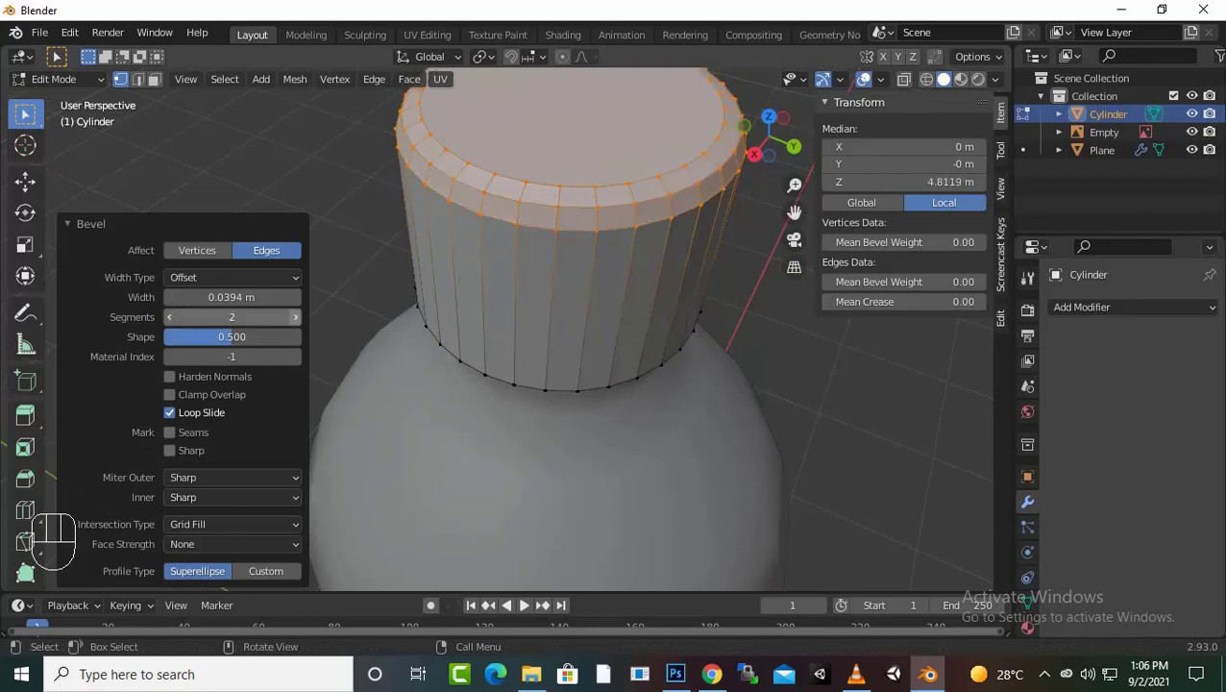
left_click(294, 317)
left_click(295, 317)
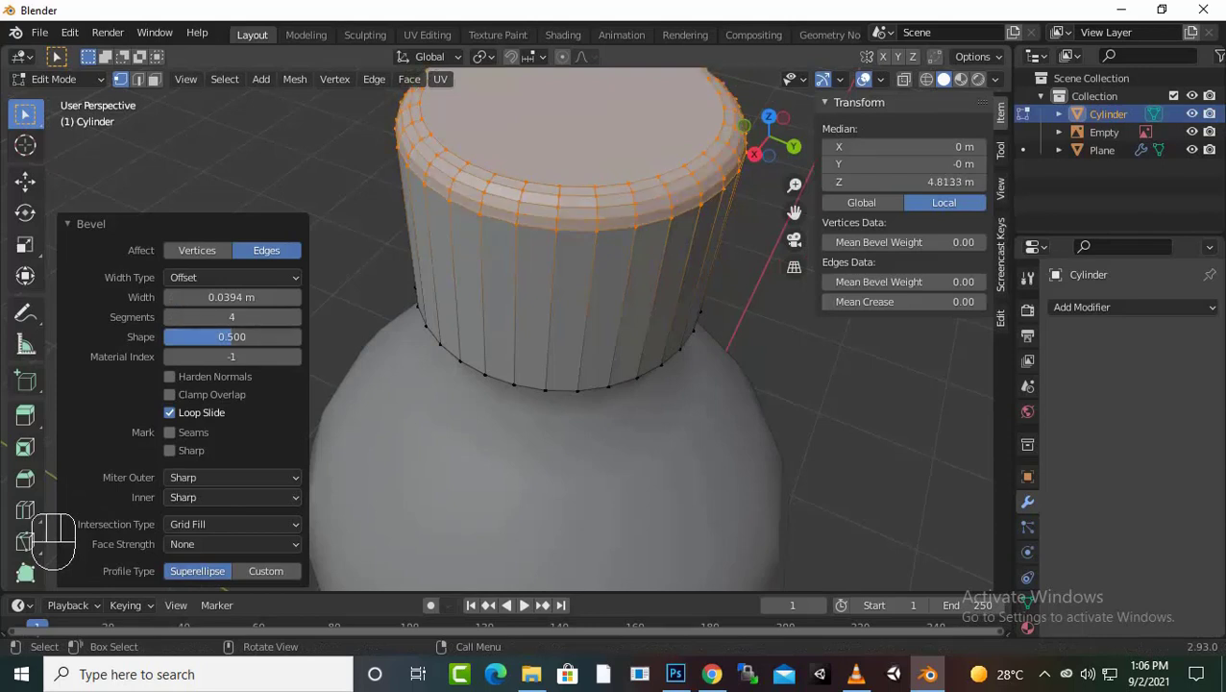
left_click(295, 317)
scroll(538, 317, "down", 2)
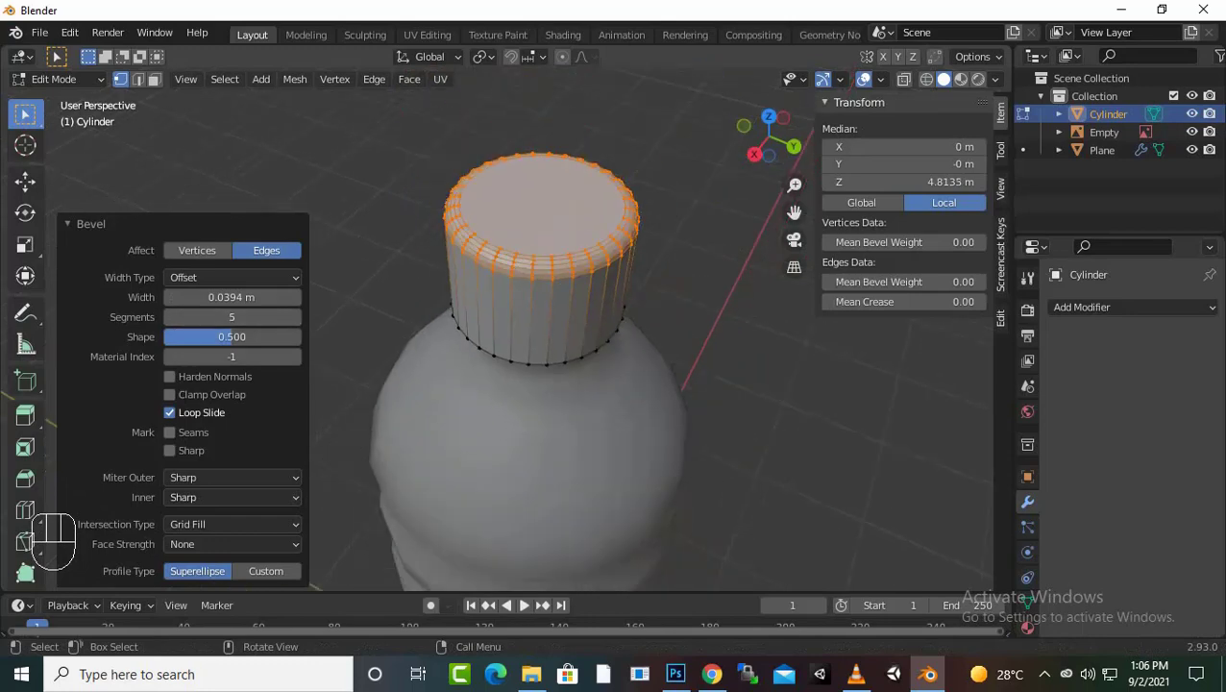
middle_click_drag(615, 327, 452, 324)
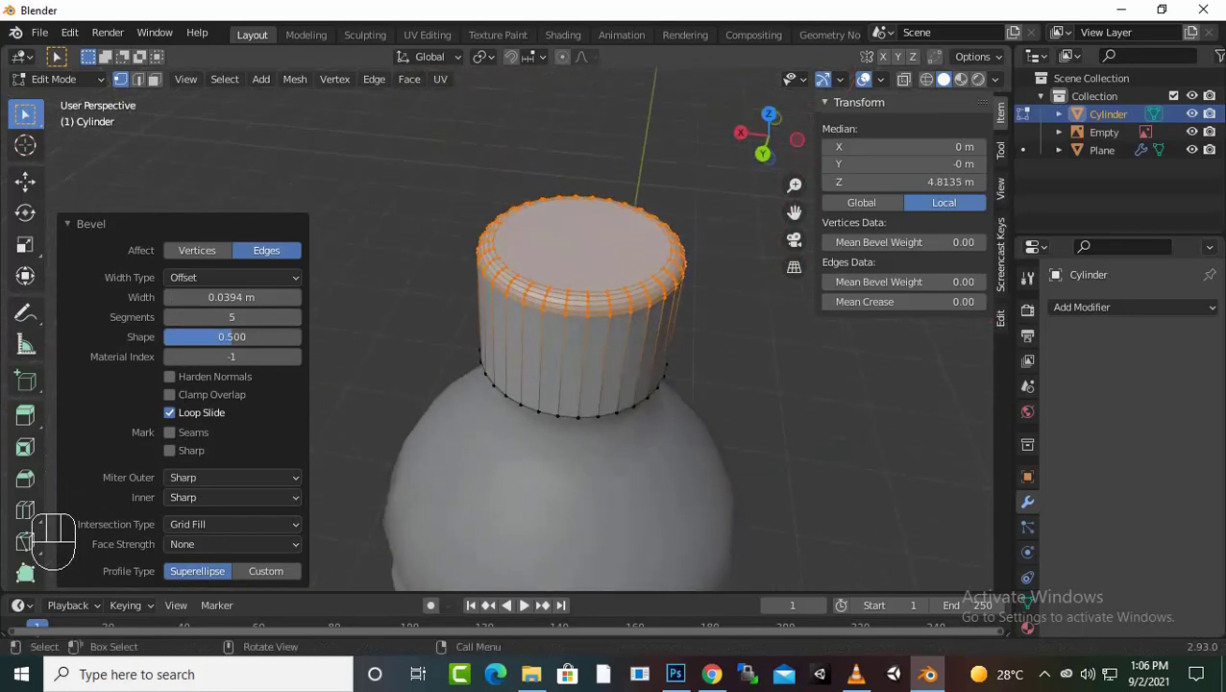
Step: Leave mesh editing on the bottle cap and add a Subdivision Surface modifier to it
scroll(557, 327, "down", 2)
key("Tab")
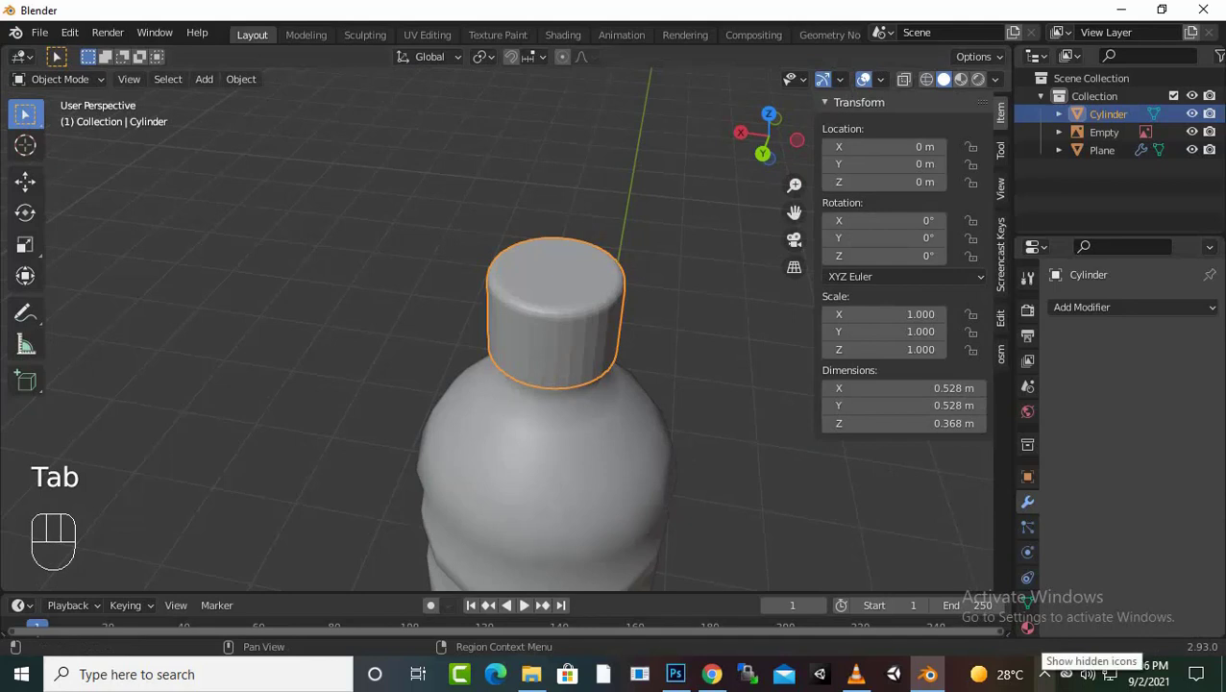
left_click(1044, 675)
left_click(1060, 564)
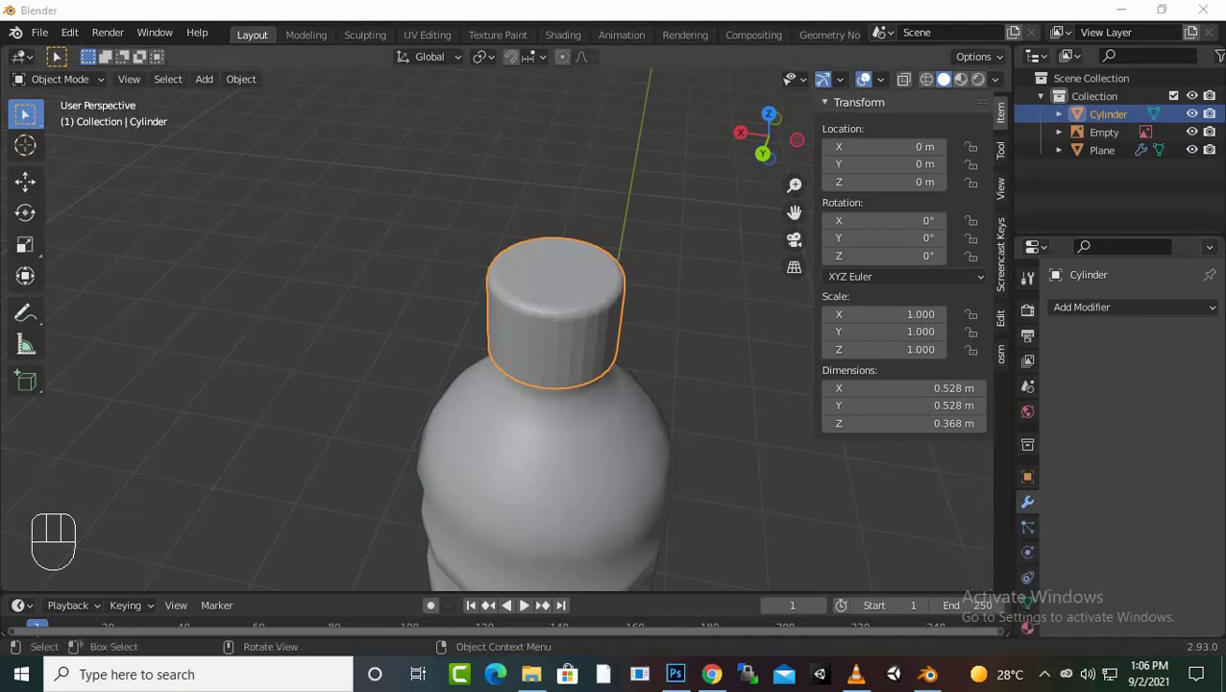
middle_click_drag(567, 385, 611, 296)
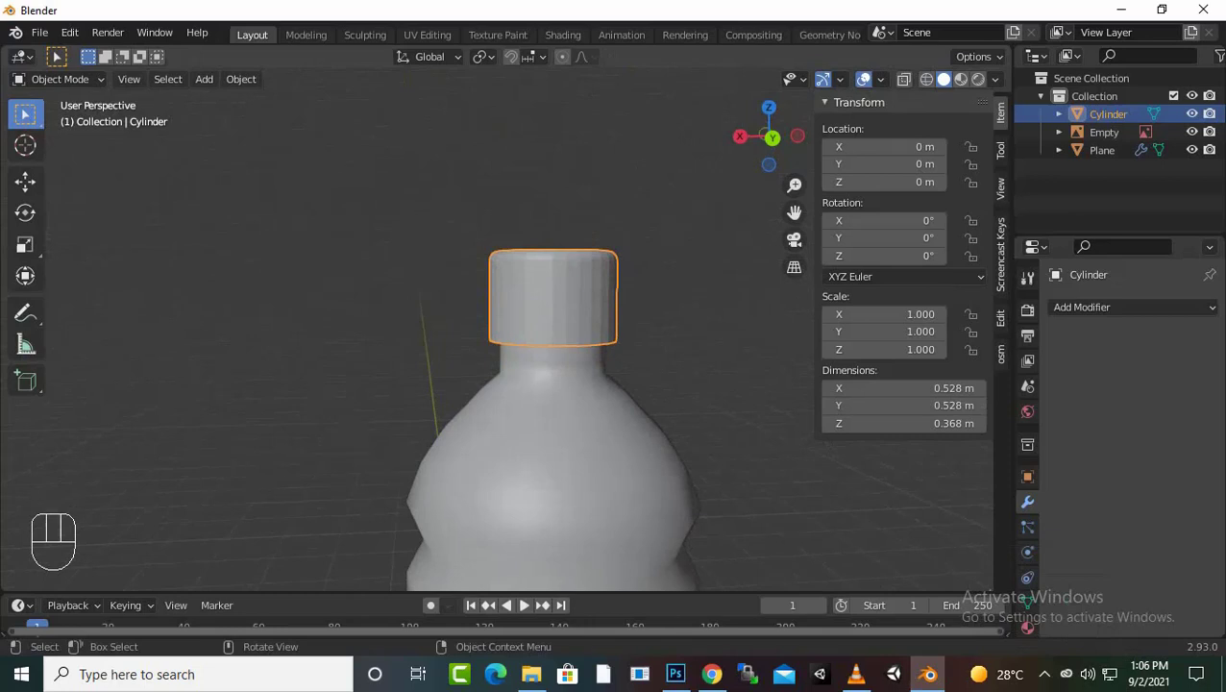
left_click(1082, 307)
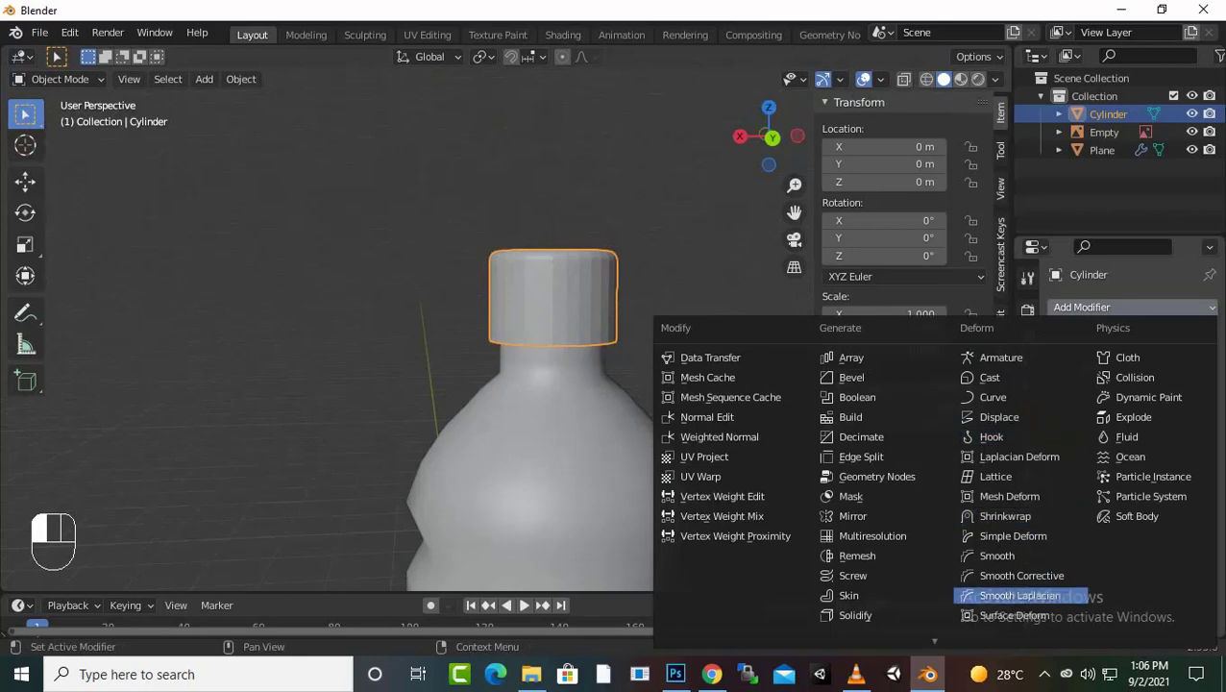
scroll(864, 576, "down", 4)
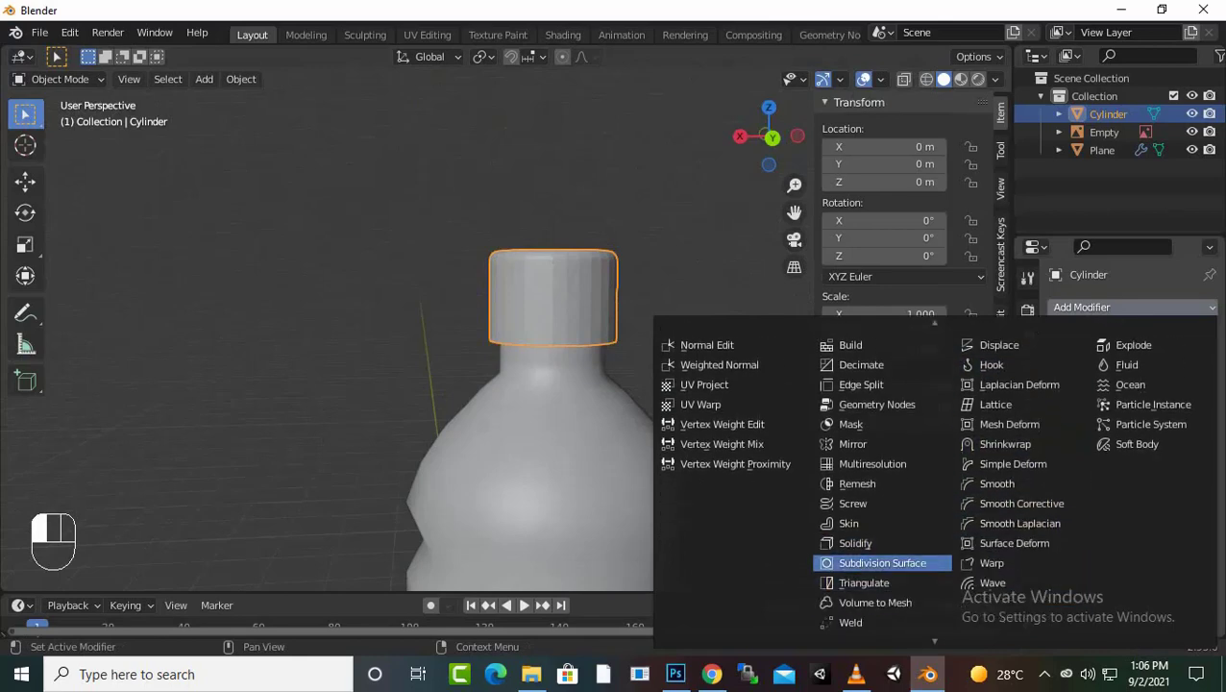
left_click(882, 562)
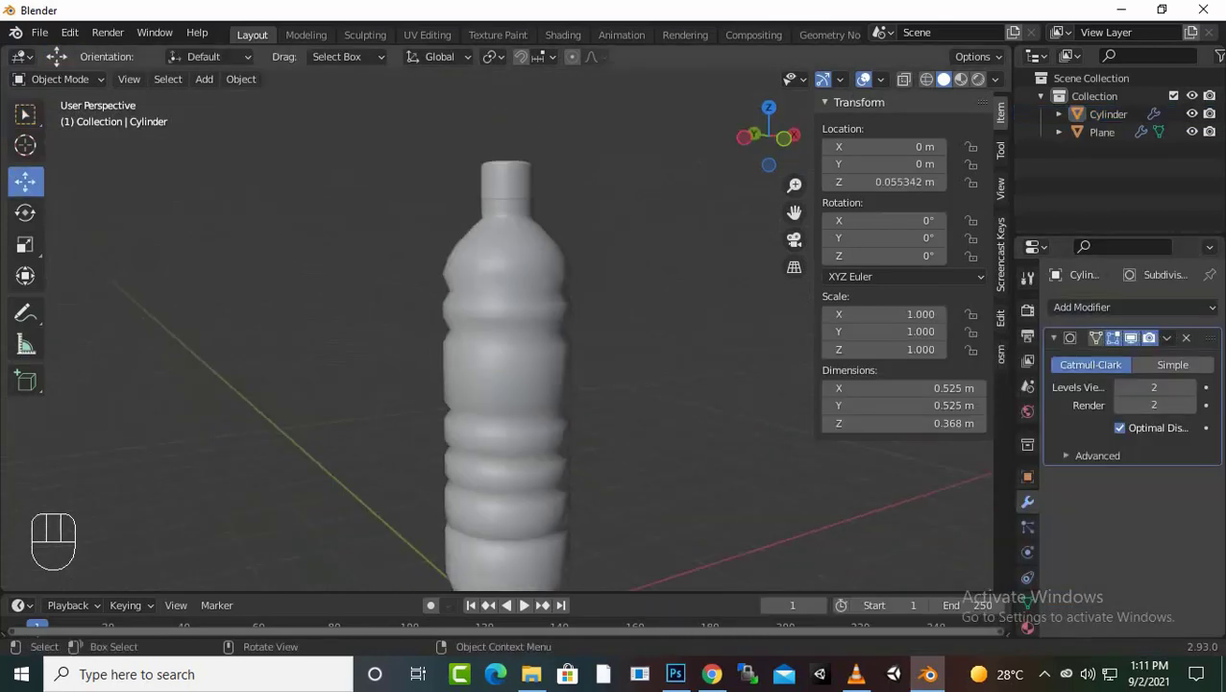
left_click_drag(794, 212, 813, 177)
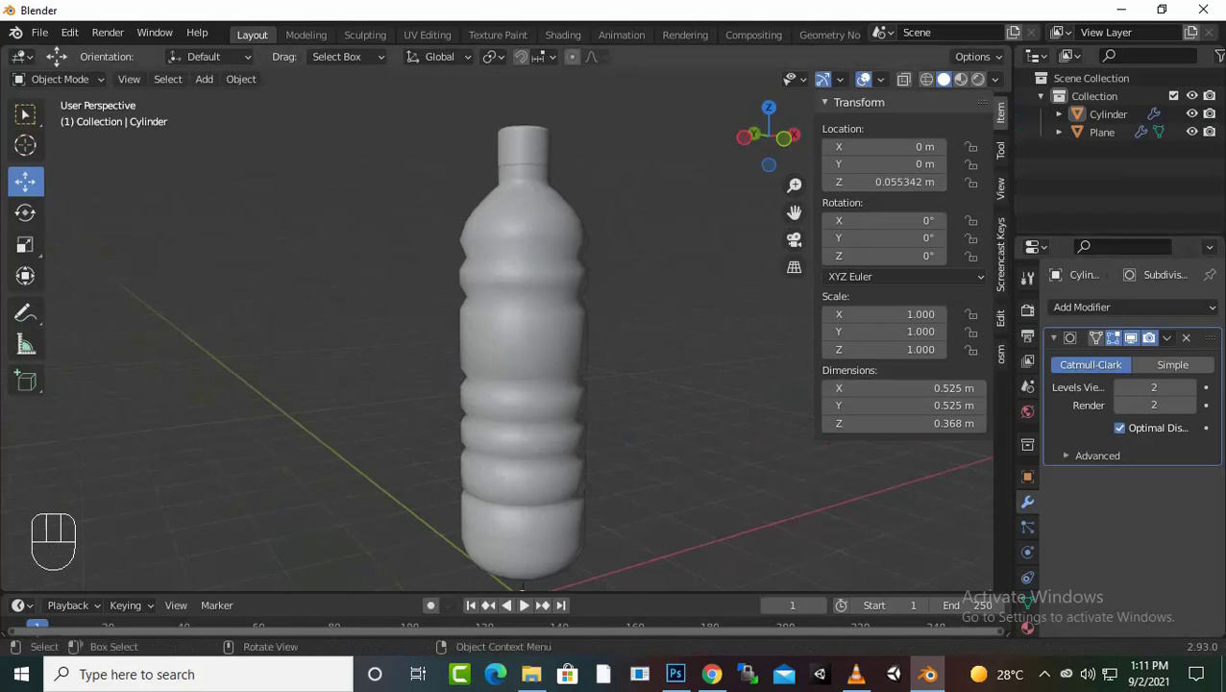
left_click(199, 675)
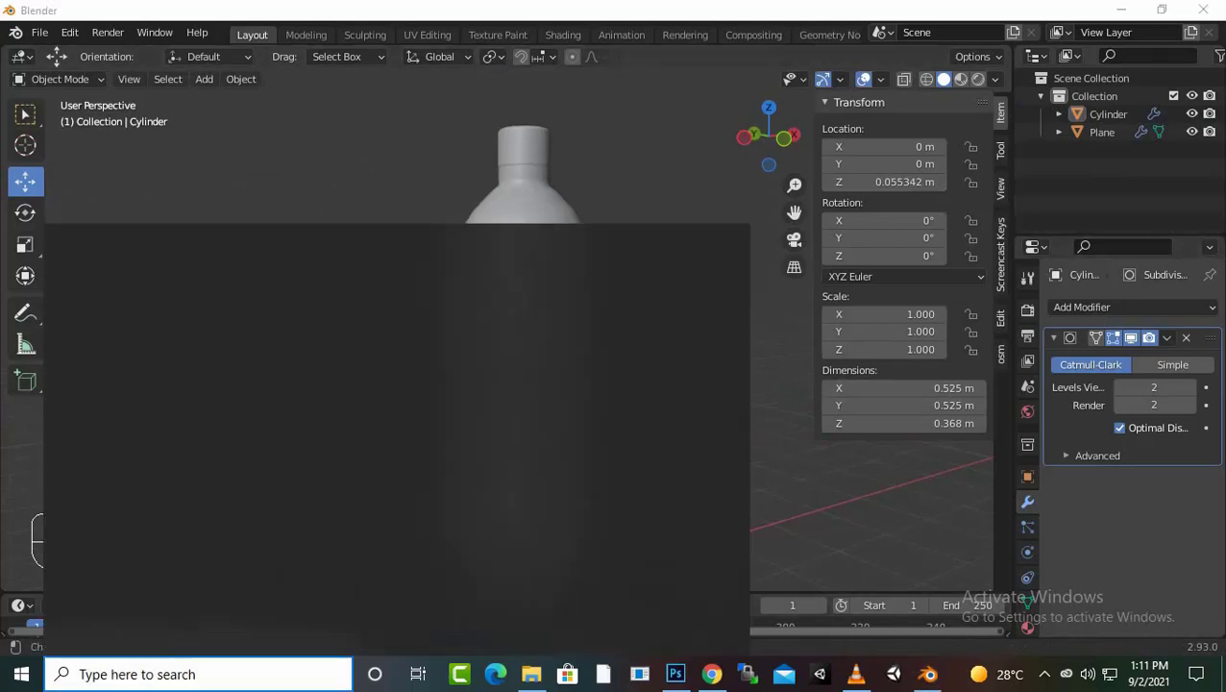